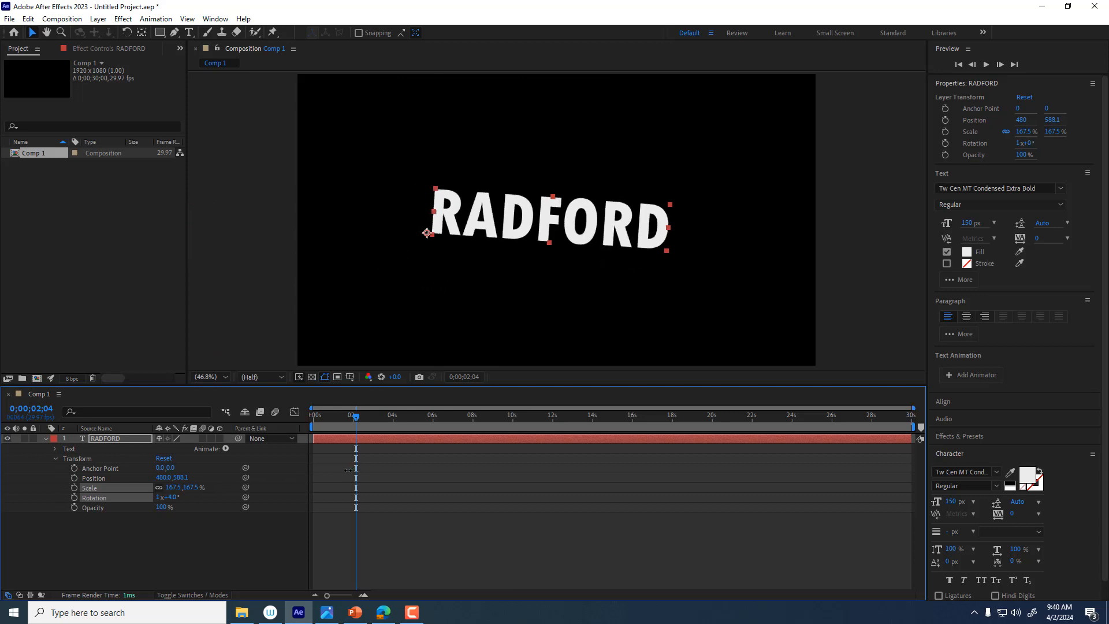
Step: Undo the last rotation change on the RADFORD text layer
key("ctrl+z")
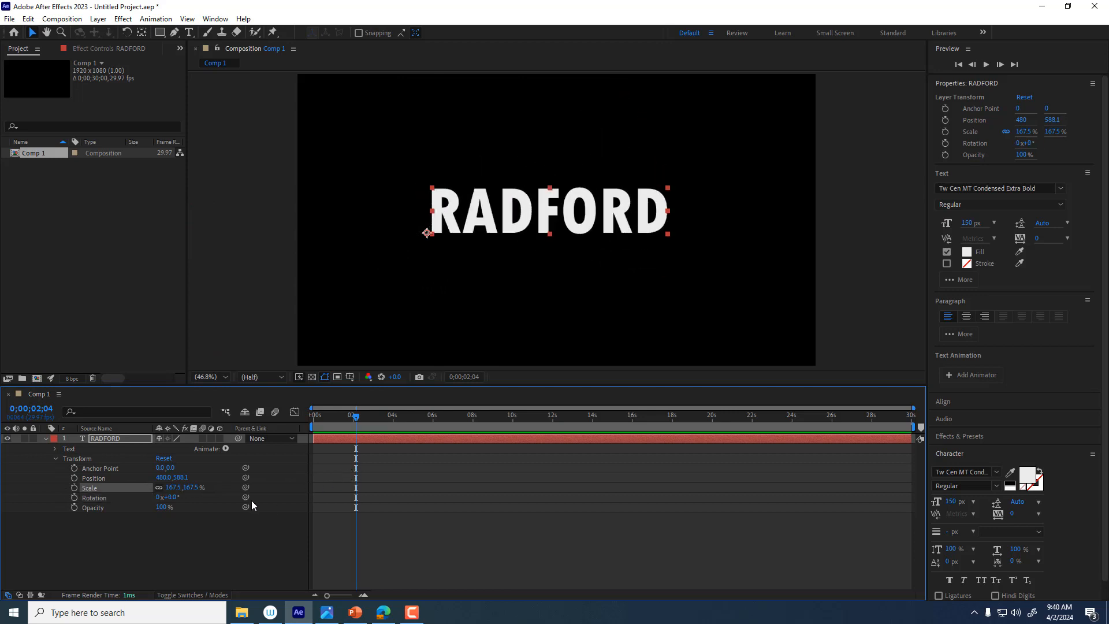
mouse_move(161, 507)
left_mouse_down()
mouse_move(134, 506)
mouse_move(162, 507)
left_mouse_up()
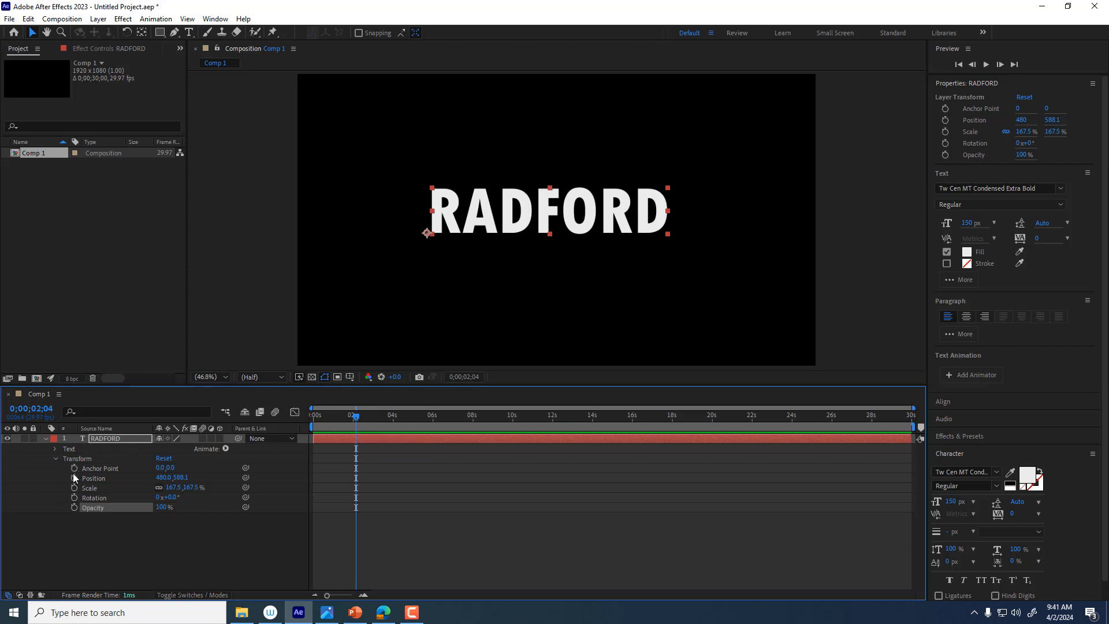
Step: Keyframe the RADFORD layer's opacity from 0% at the start of the timeline to 100% at 2 seconds
left_click_drag(357, 416, 310, 424)
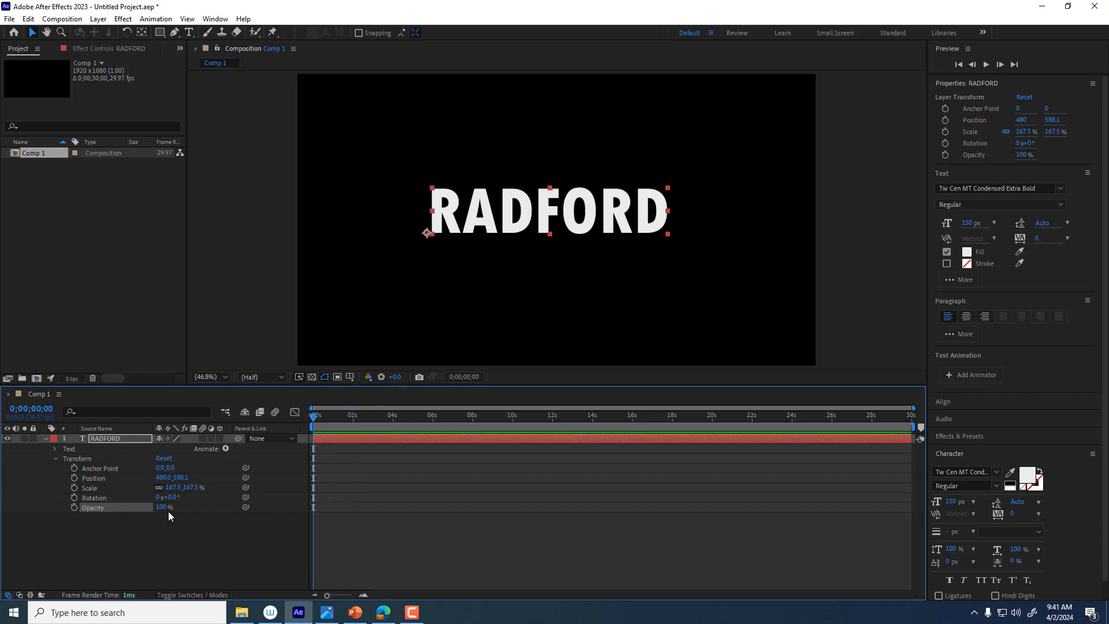
left_click_drag(164, 512, 112, 525)
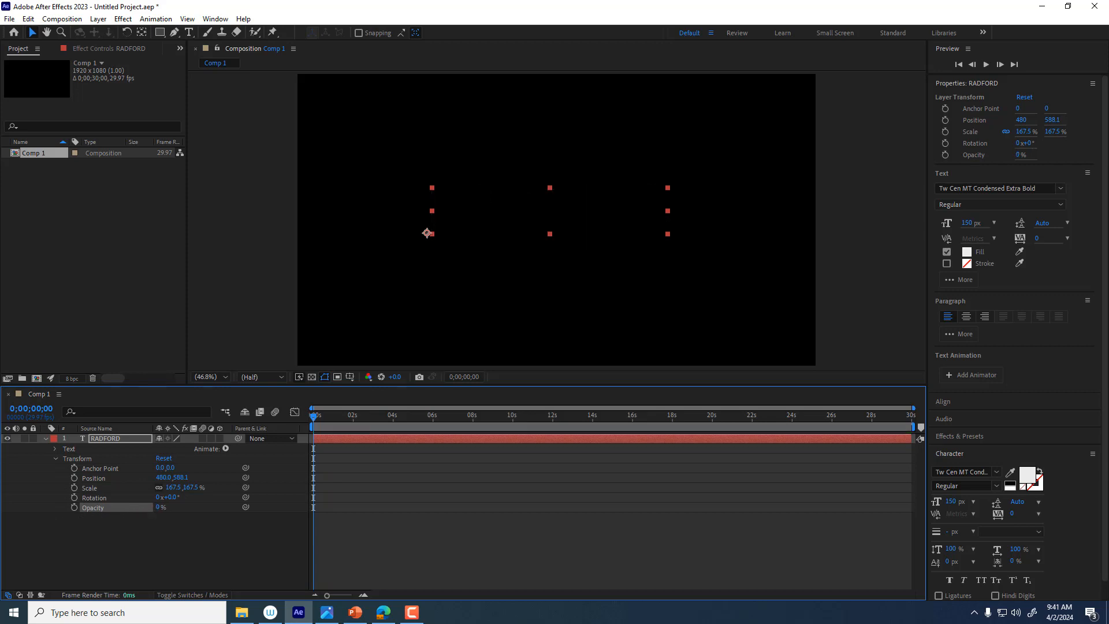
left_click(74, 507)
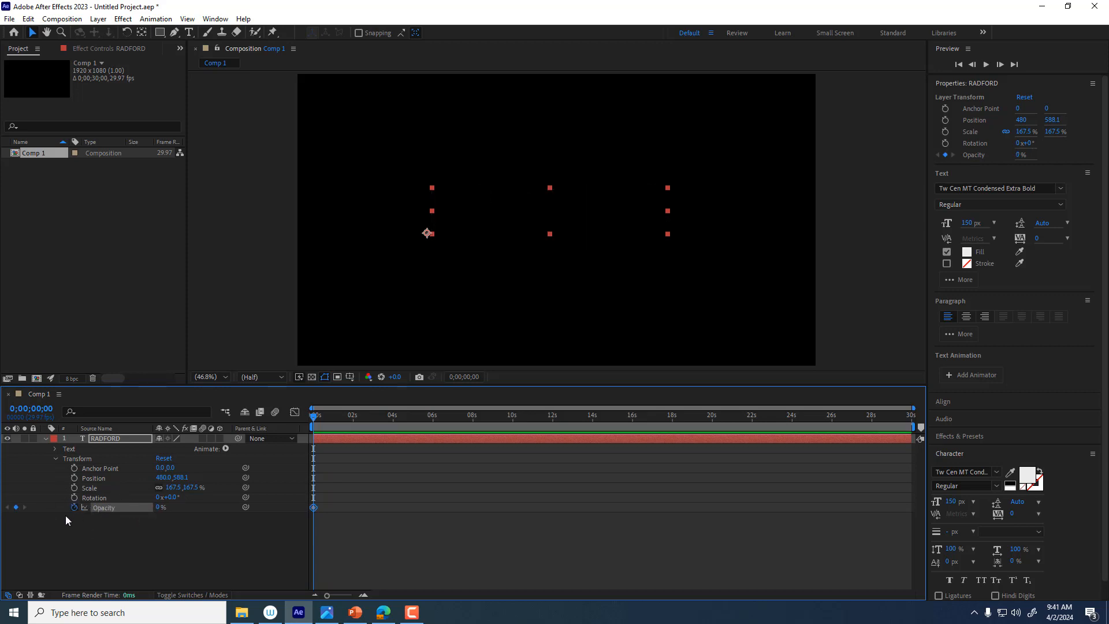
left_click_drag(320, 415, 352, 414)
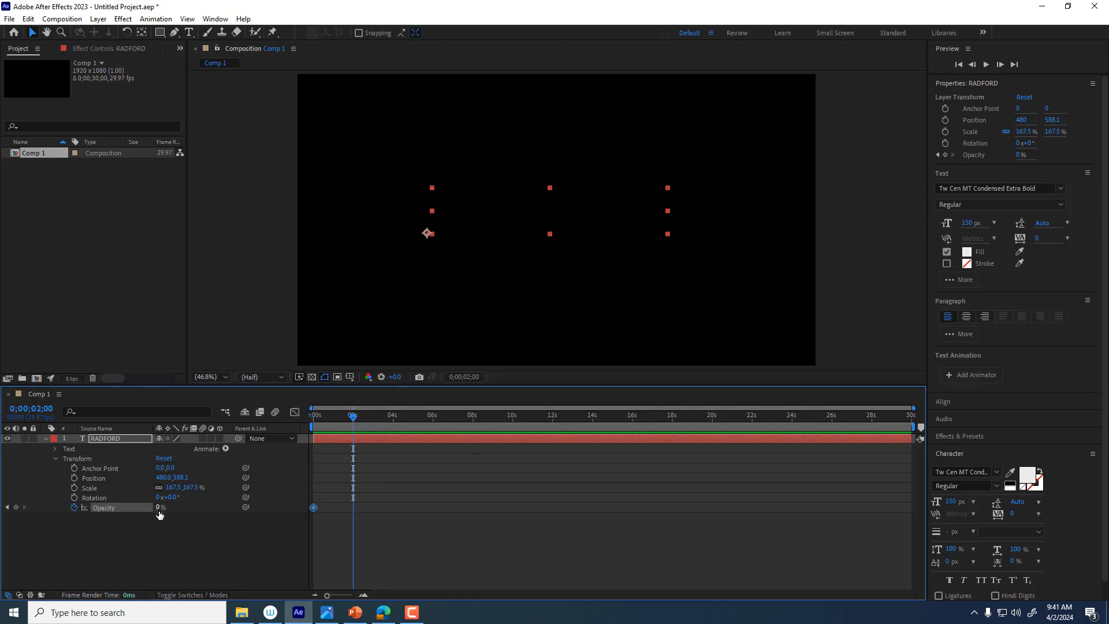
left_click_drag(158, 509, 428, 481)
Step: Preview the text's opacity fade-in from the start of the composition
left_click_drag(354, 421, 261, 403)
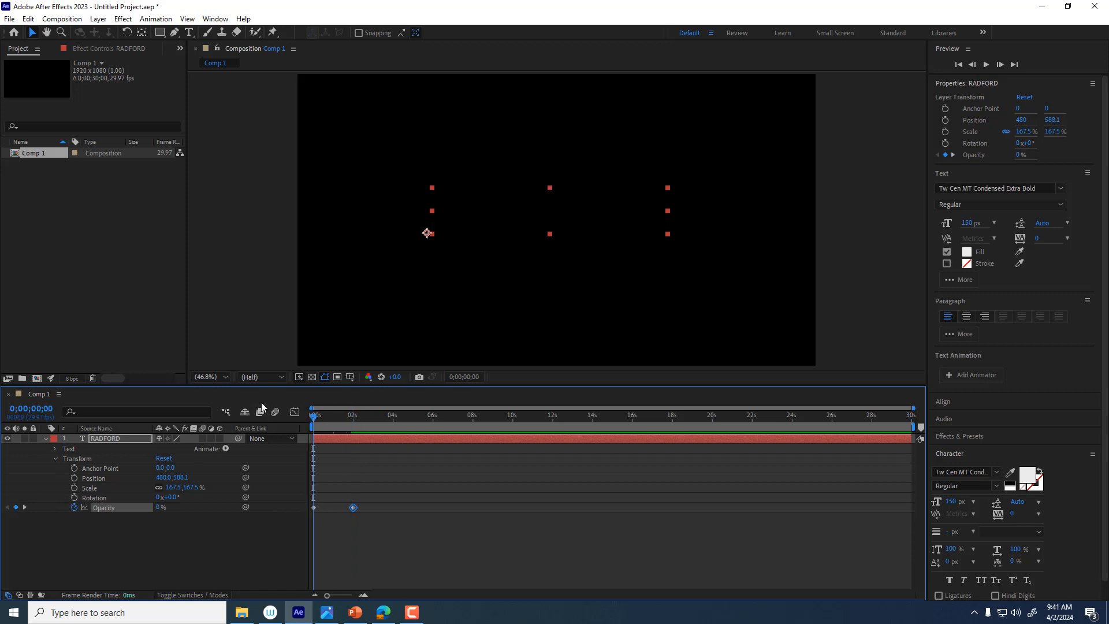
key("space")
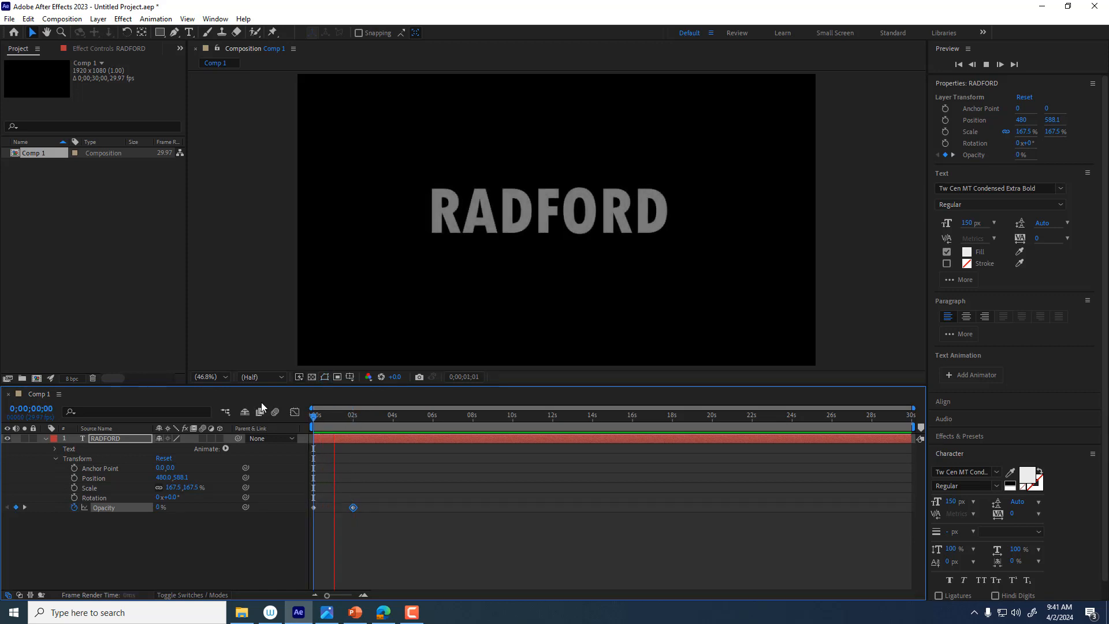
key("space")
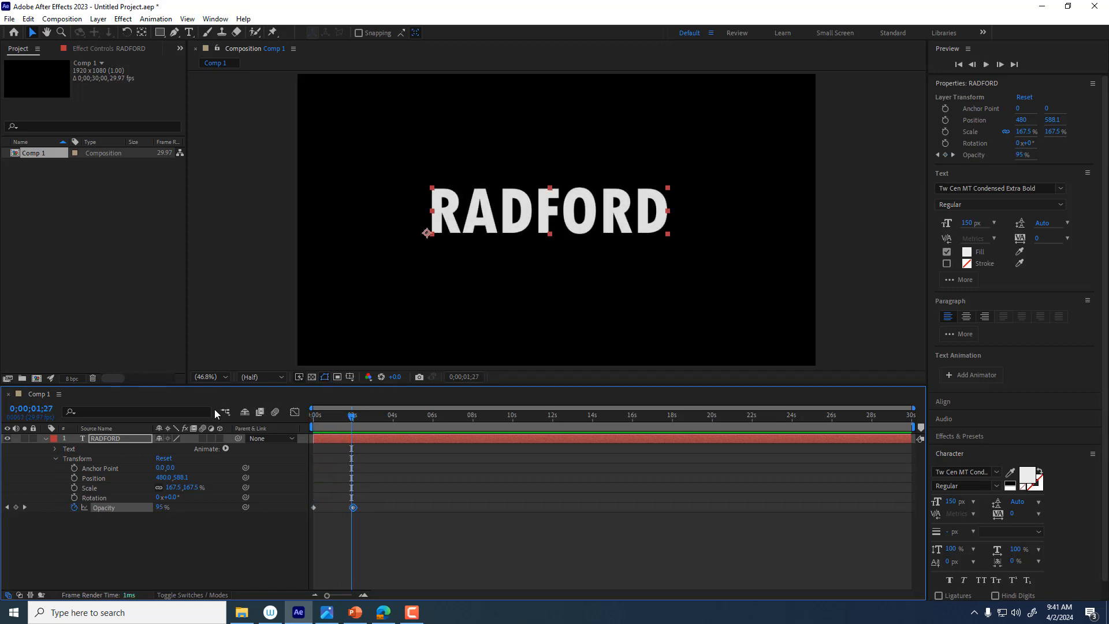
Step: Remove all opacity keyframes from the RADFORD layer while keeping its opacity at 100%
left_click_drag(352, 419, 358, 421)
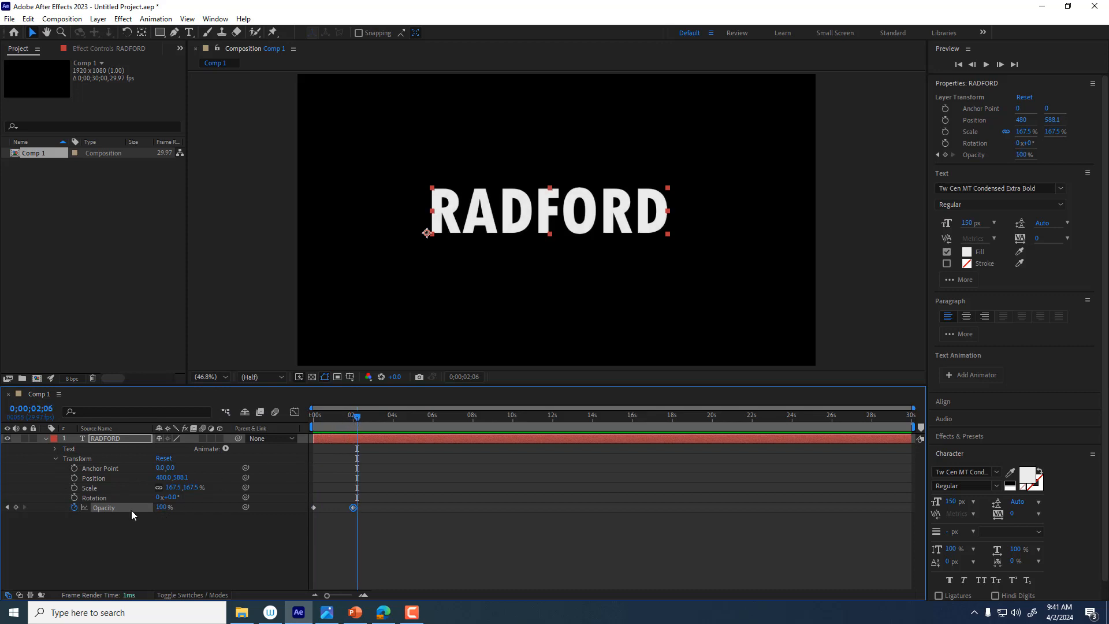
left_click(76, 508)
Step: Keyframe RADFORD's position so it slides from off-frame on the left, about -914, 584 at 0 seconds, to its current place at 0;00;01;28
mouse_move(357, 417)
left_mouse_down()
mouse_move(312, 418)
mouse_move(352, 417)
left_mouse_up()
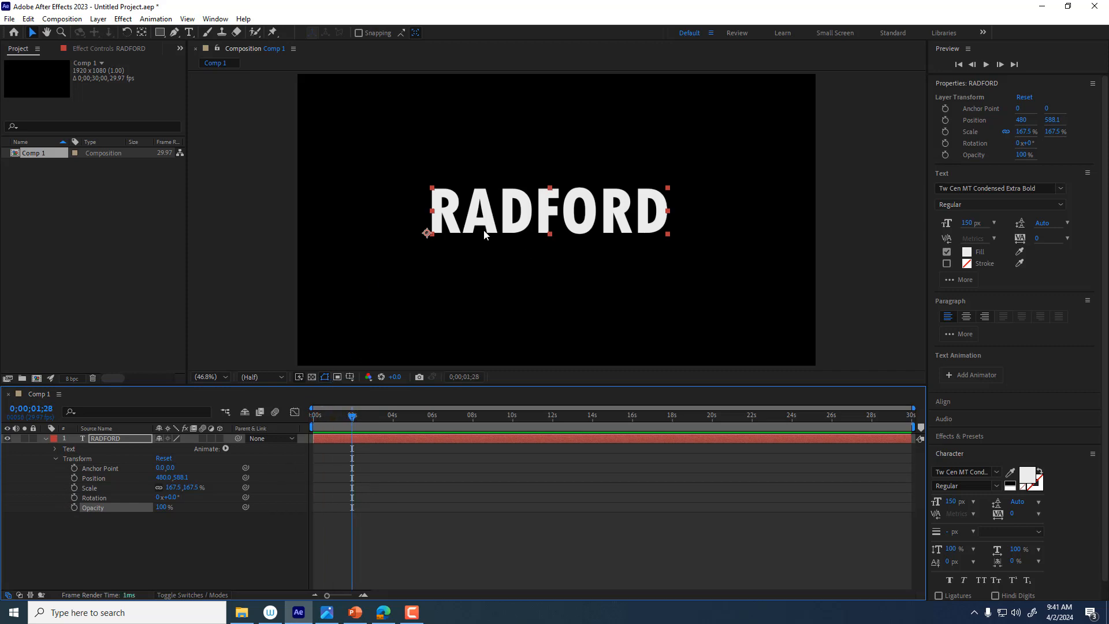
left_click(74, 478)
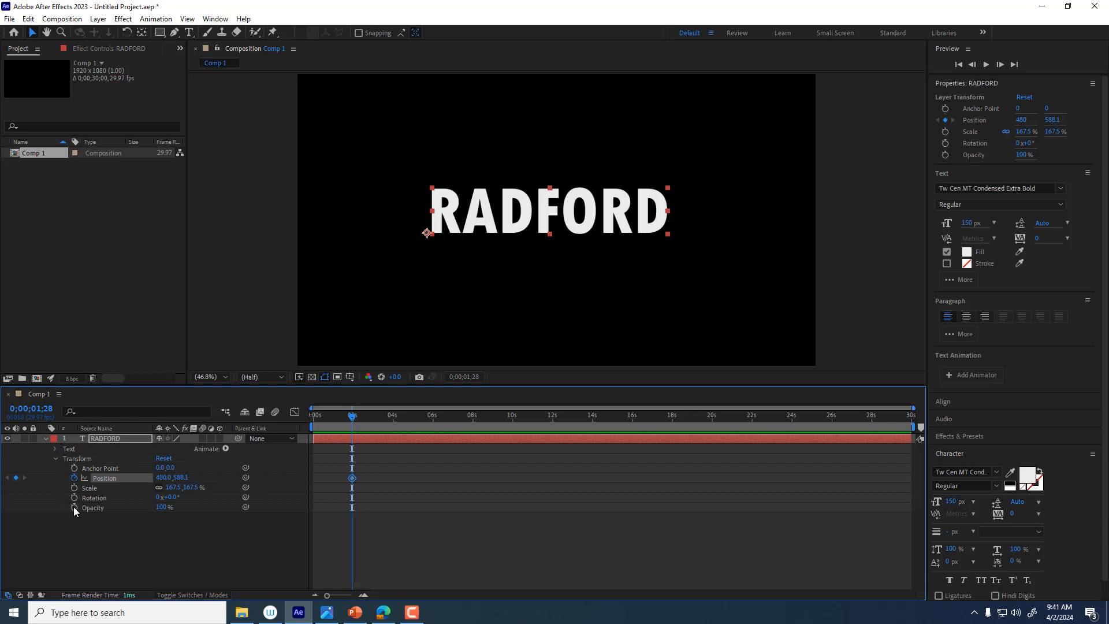
left_click_drag(352, 422, 288, 430)
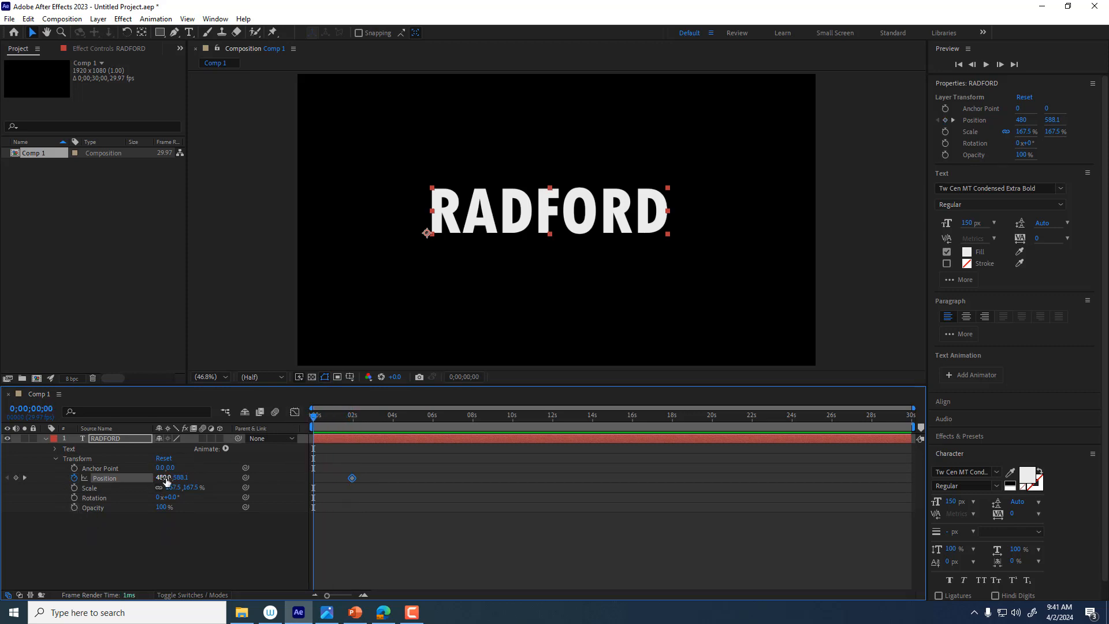
type("443")
key("Return")
left_click_drag(128, 478, 0, 462)
left_click_drag(163, 478, 116, 480)
left_click(146, 91)
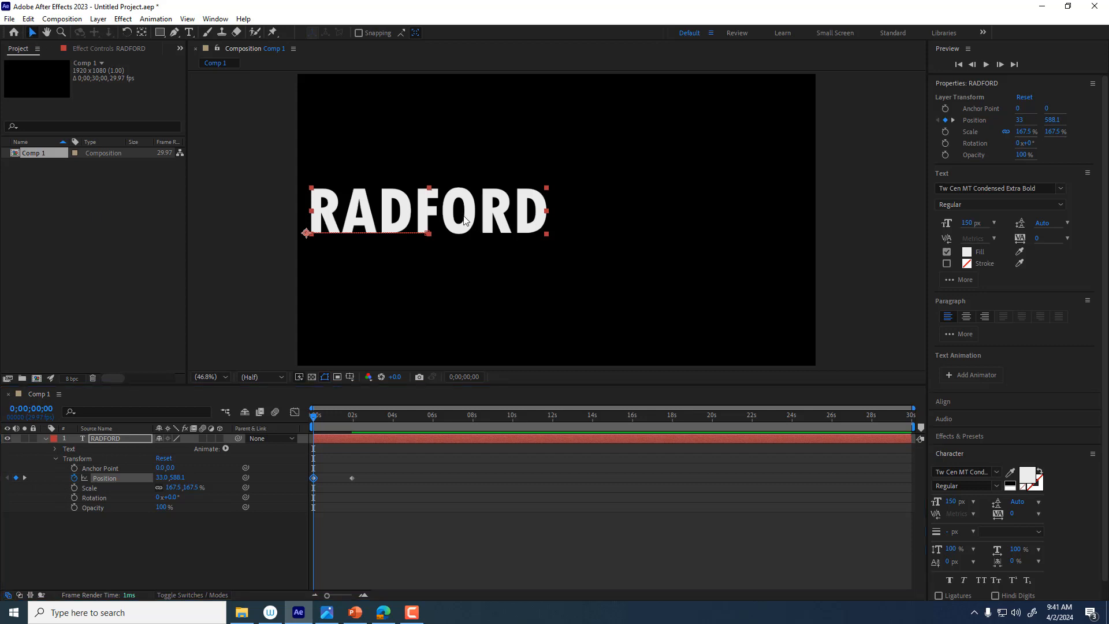
left_click_drag(474, 224, 212, 219)
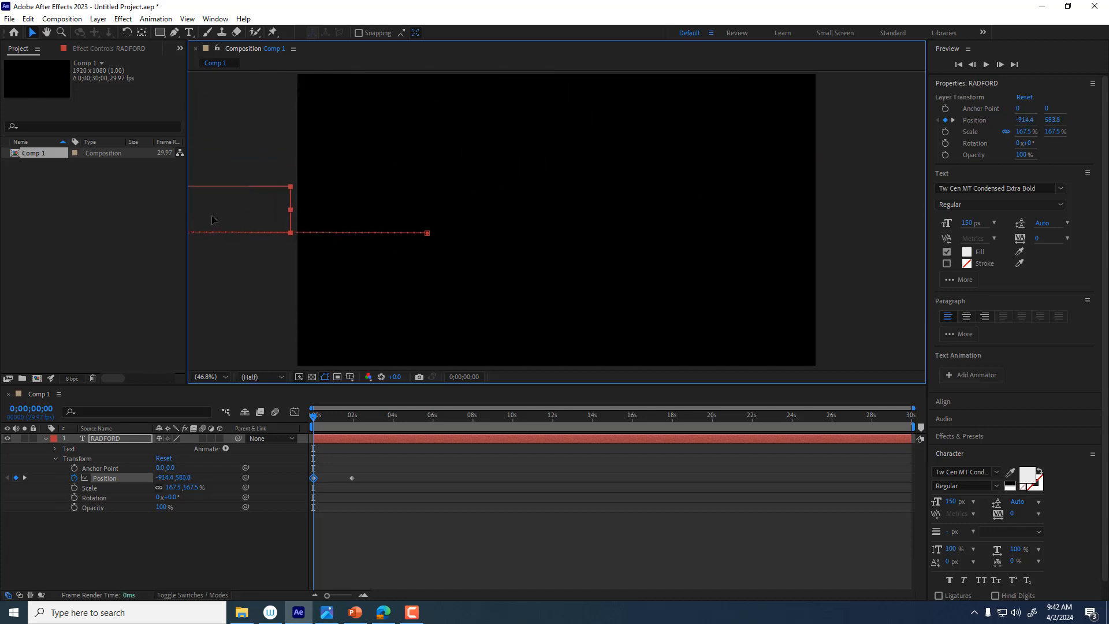
Step: Preview the text sliding in from off-frame
key("space")
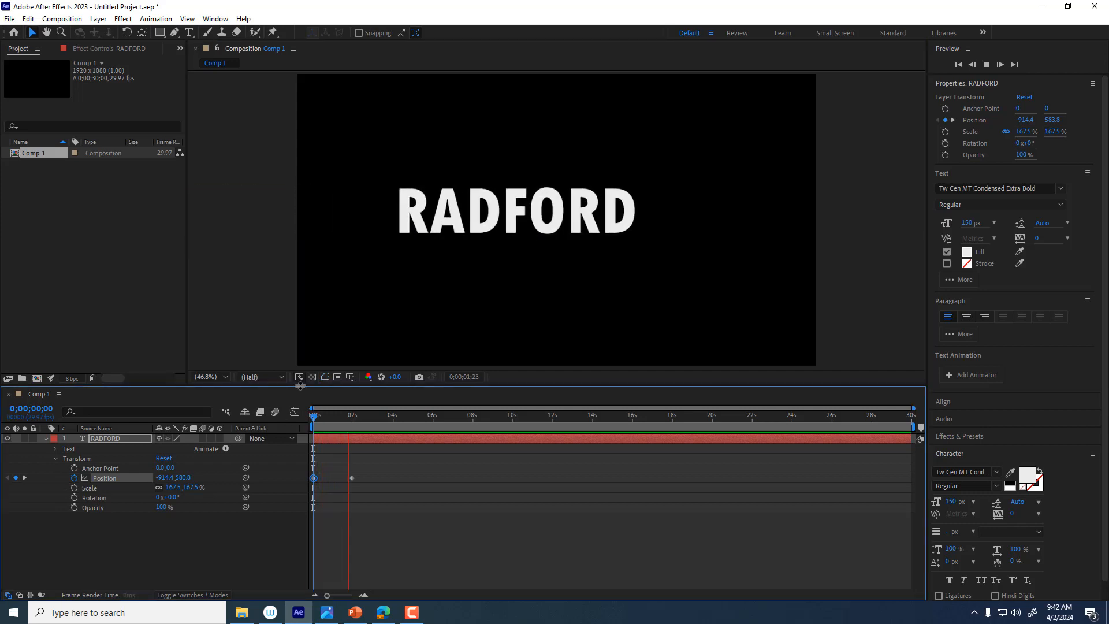
key("space")
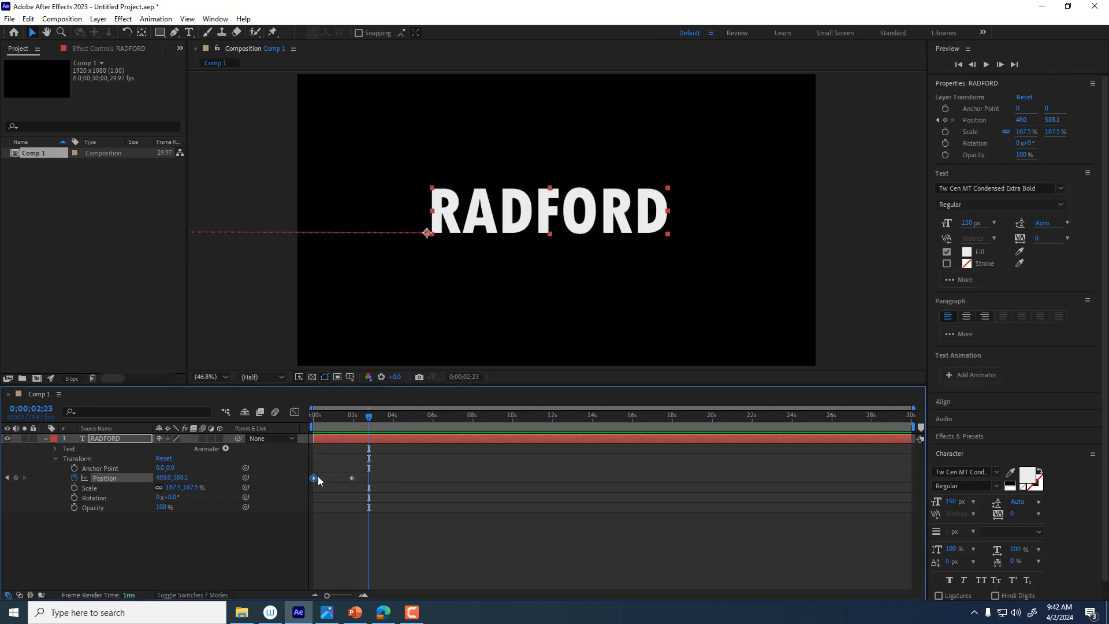
Step: Shift the first position keyframe to just past 1 second and preview the shortened slide-in
left_click_drag(314, 479, 338, 478)
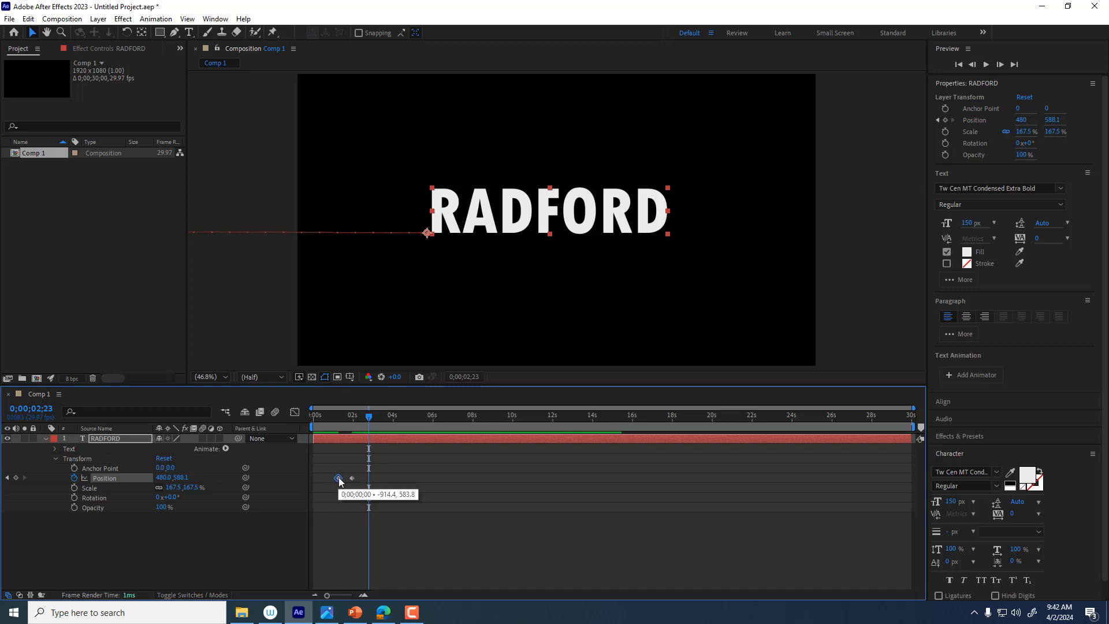
key("Home")
key("space")
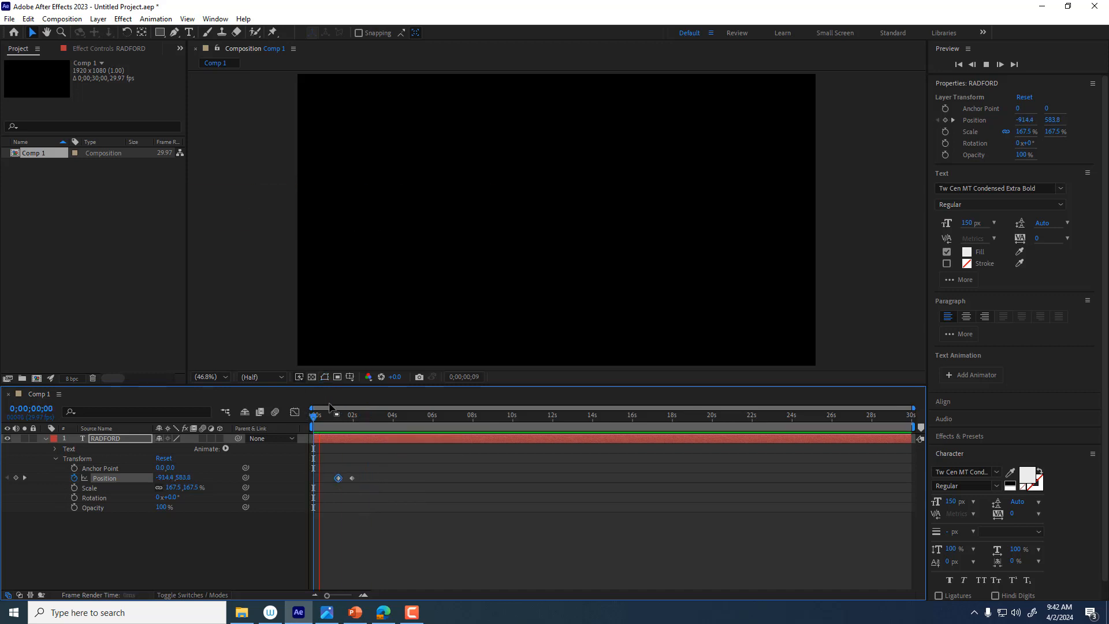
key("space")
left_click(335, 414)
key("space")
key("space")
Step: Keyframe the text's rotation from 0° at 0;00;02;07 to 1x+1.0° at 0;00;02;20
left_click(344, 416)
left_click_drag(344, 418, 358, 418)
left_click(74, 498)
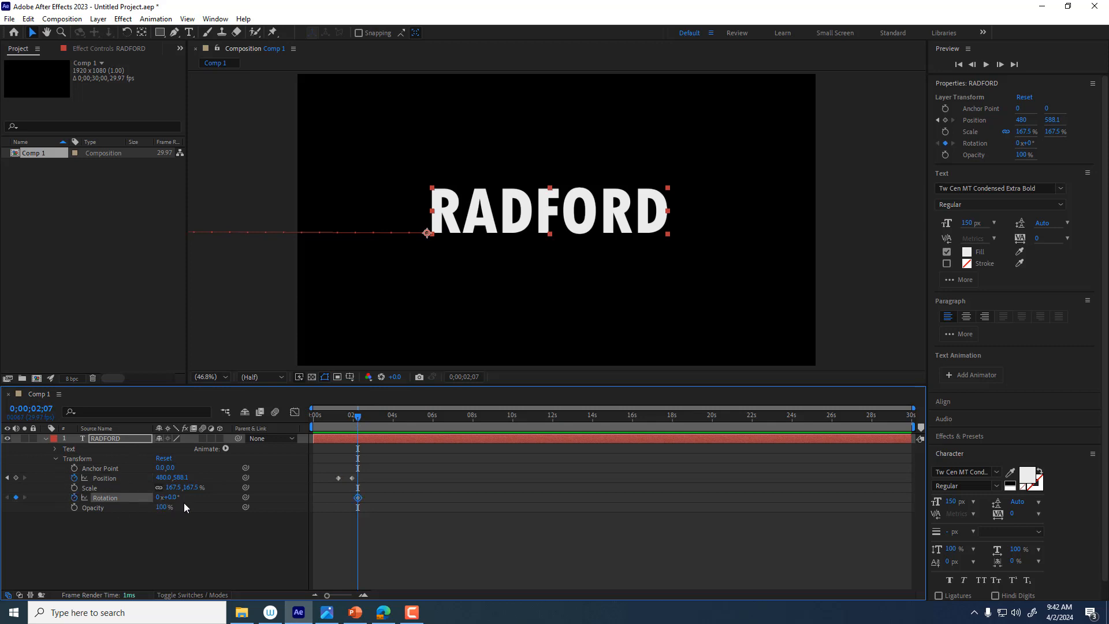
left_click_drag(358, 417, 367, 419)
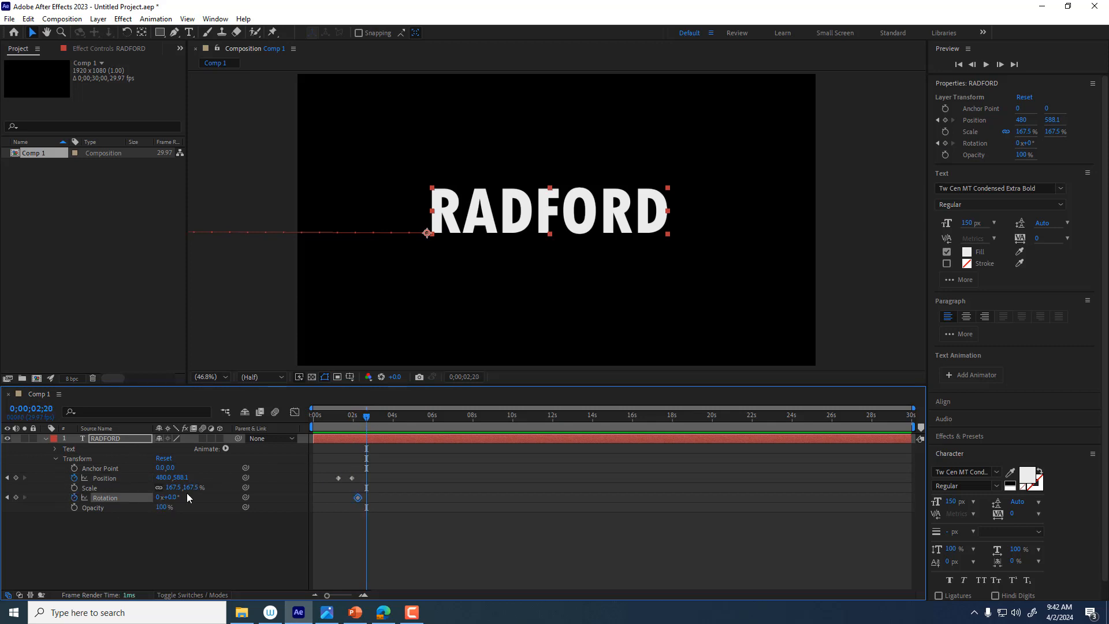
left_click_drag(174, 497, 367, 482)
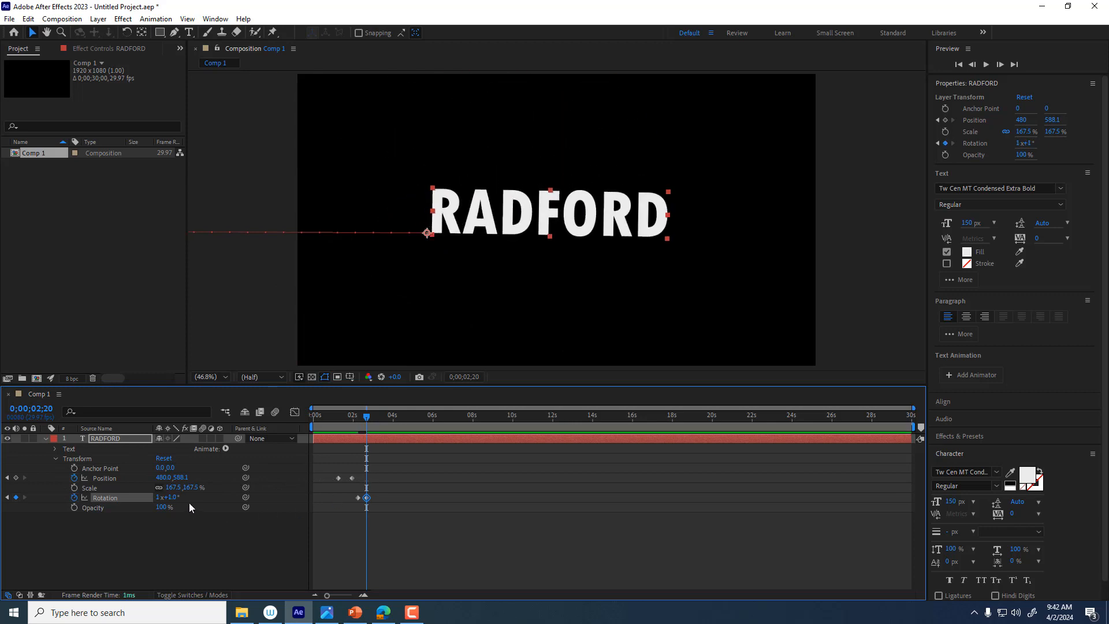
Step: Preview the combined slide-in and rotation animation from the start
left_click_drag(363, 422, 315, 412)
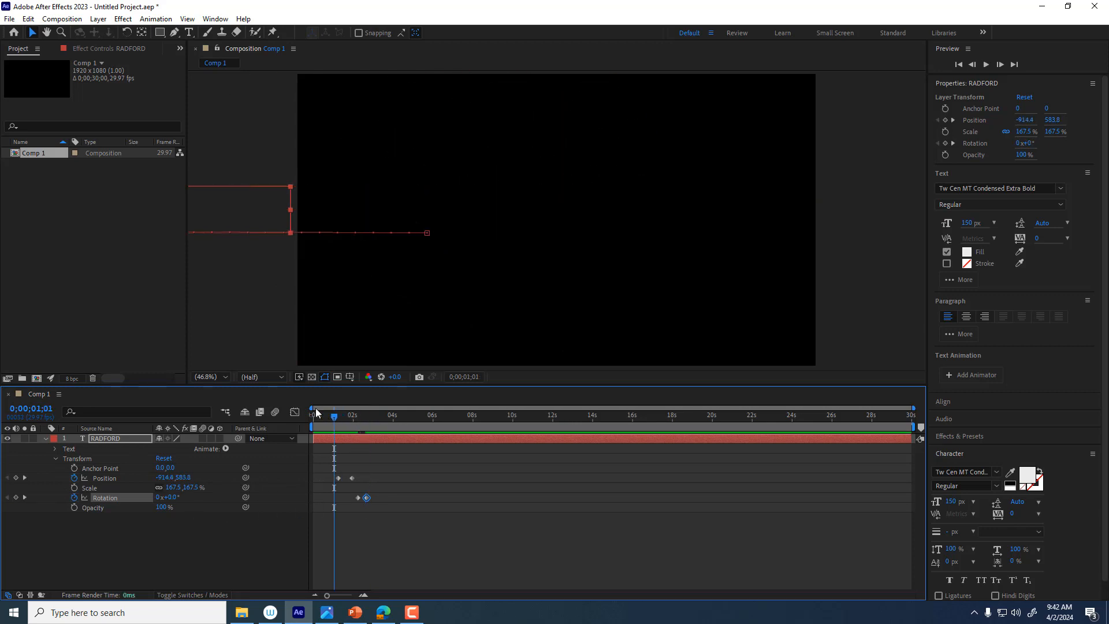
key("space")
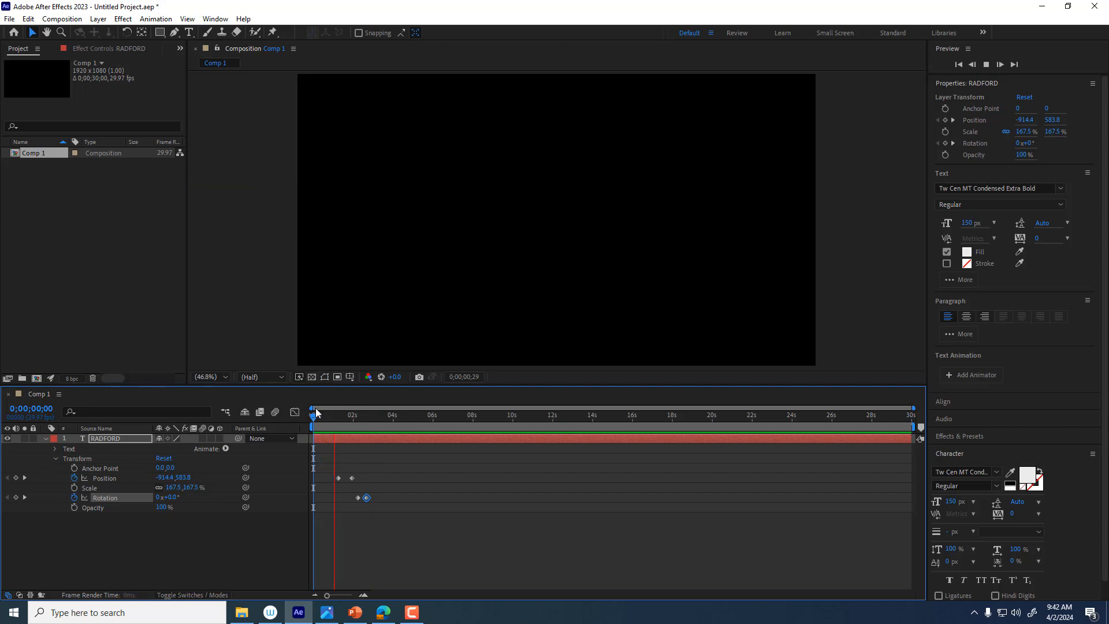
key("space")
Step: Remove all rotation and position keyframes from the RADFORD layer at a time after the animation has ended
mouse_move(381, 420)
left_mouse_down()
mouse_move(362, 421)
mouse_move(372, 417)
left_mouse_up()
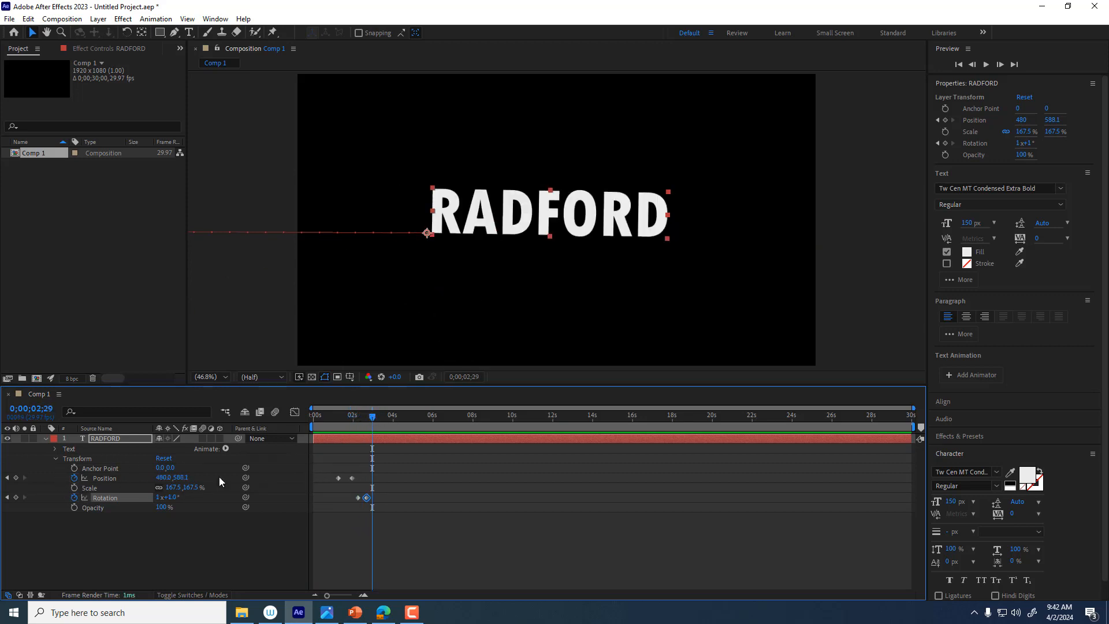
left_click(74, 498)
left_click(74, 478)
Step: Reset the RADFORD layer's rotation to 0x+0.0° at 0;00;02;19
left_click_drag(372, 417, 365, 417)
left_click(174, 498)
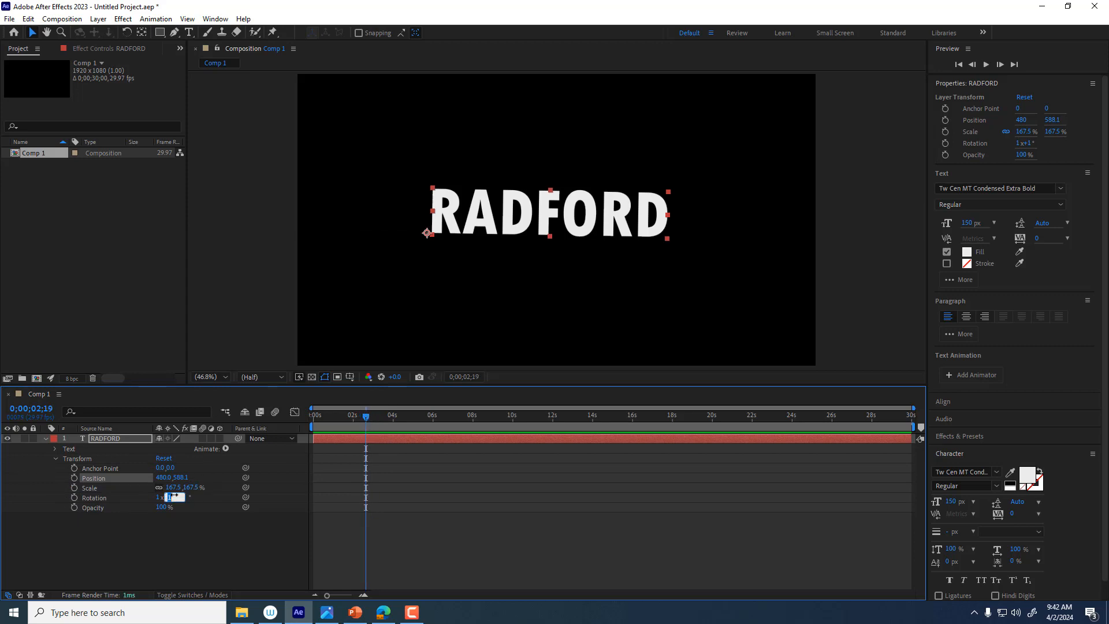
type("0")
key("Return")
left_click(164, 497)
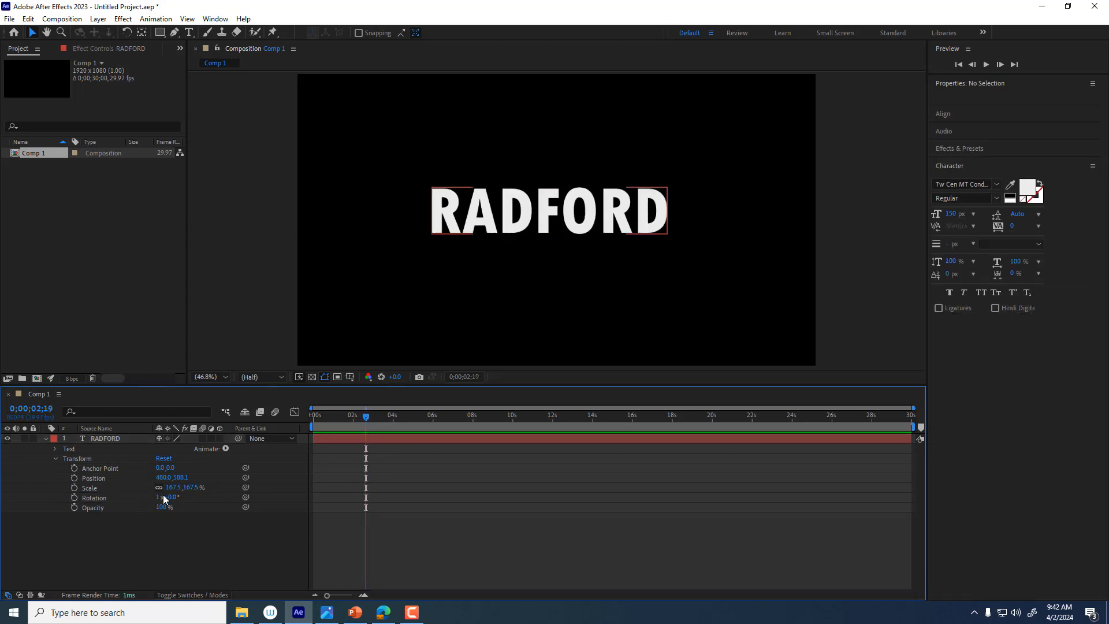
left_click(159, 497)
type("0")
key("Return")
Step: Scale the RADFORD text uniformly to 171.5%
left_click_drag(170, 491, 158, 511)
key("ctrl+z")
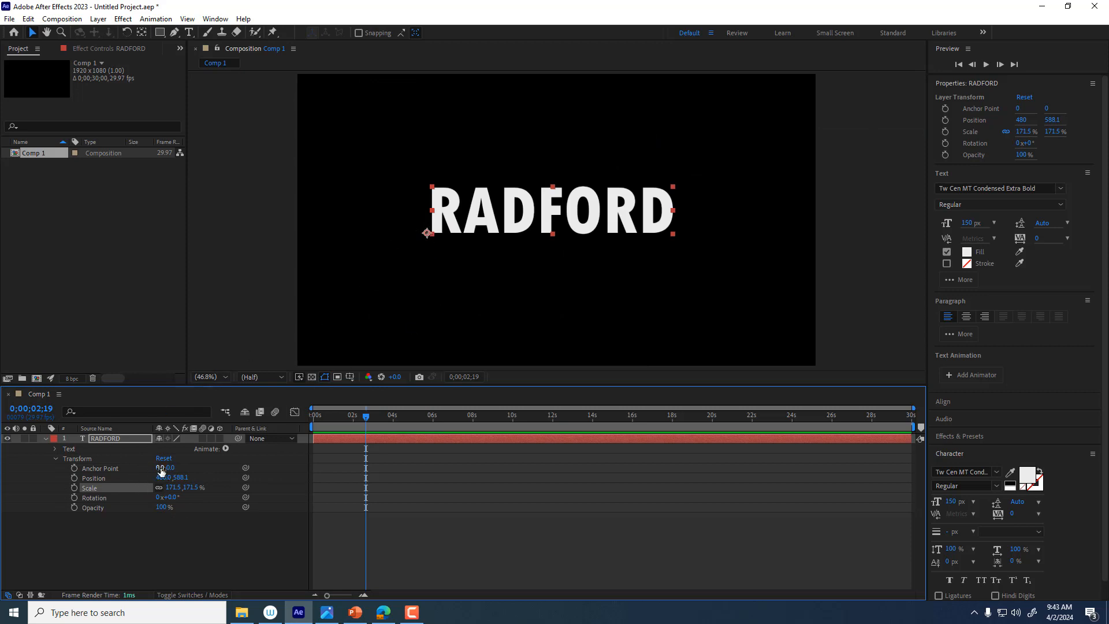
Step: Try setting the text layer's anchor point to about 232, -48, and undo both anchor changes
left_click_drag(156, 468, 270, 456)
left_click_drag(177, 468, 148, 469)
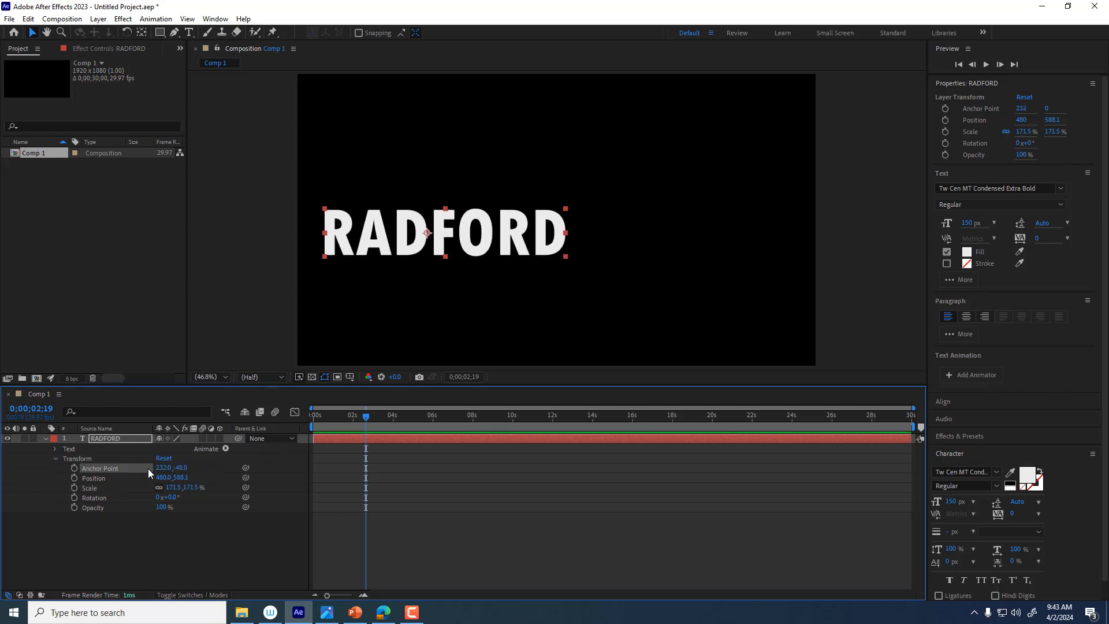
key("ctrl+z")
key("ctrl+z")
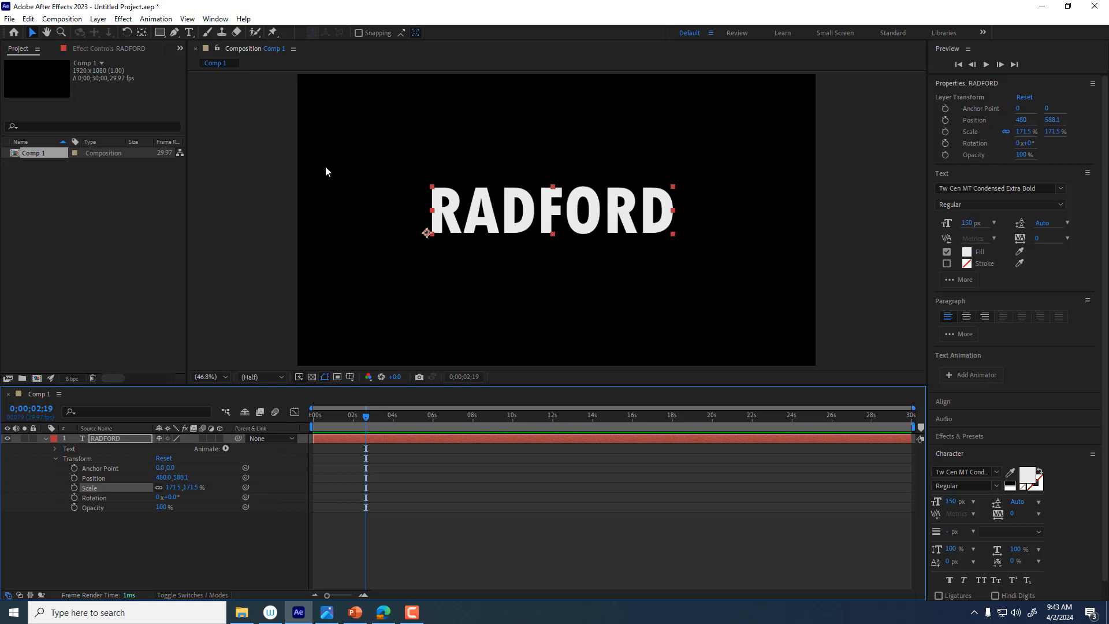
Step: Move the anchor point to the bottom centre of the RADFORD text with the Pan Behind tool, at about 271.9, 2.5
left_click(143, 33)
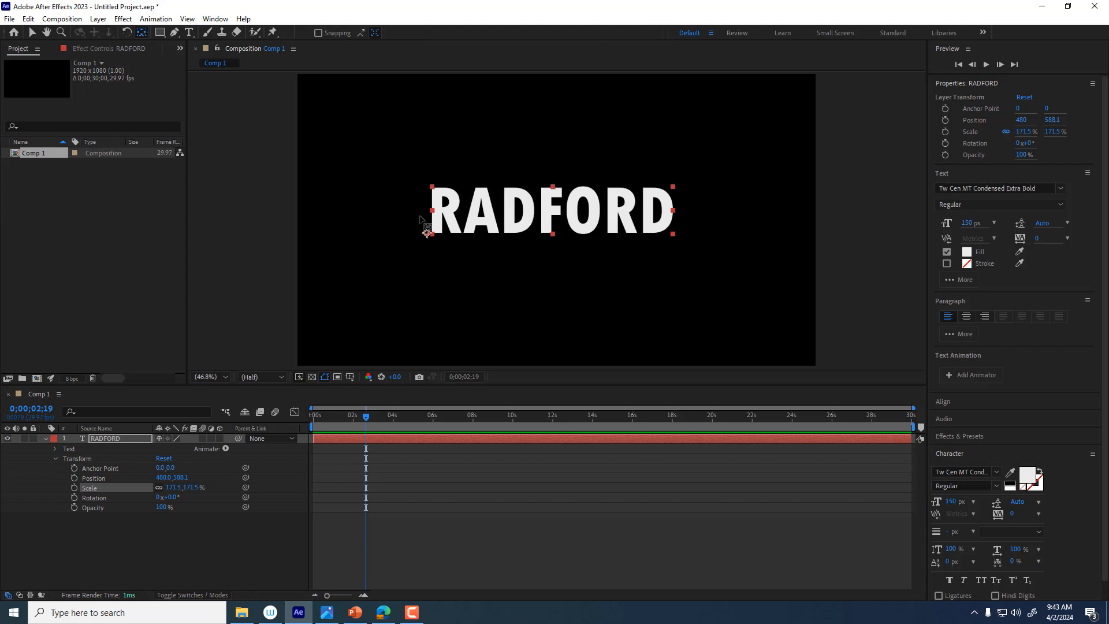
left_click_drag(427, 233, 552, 233)
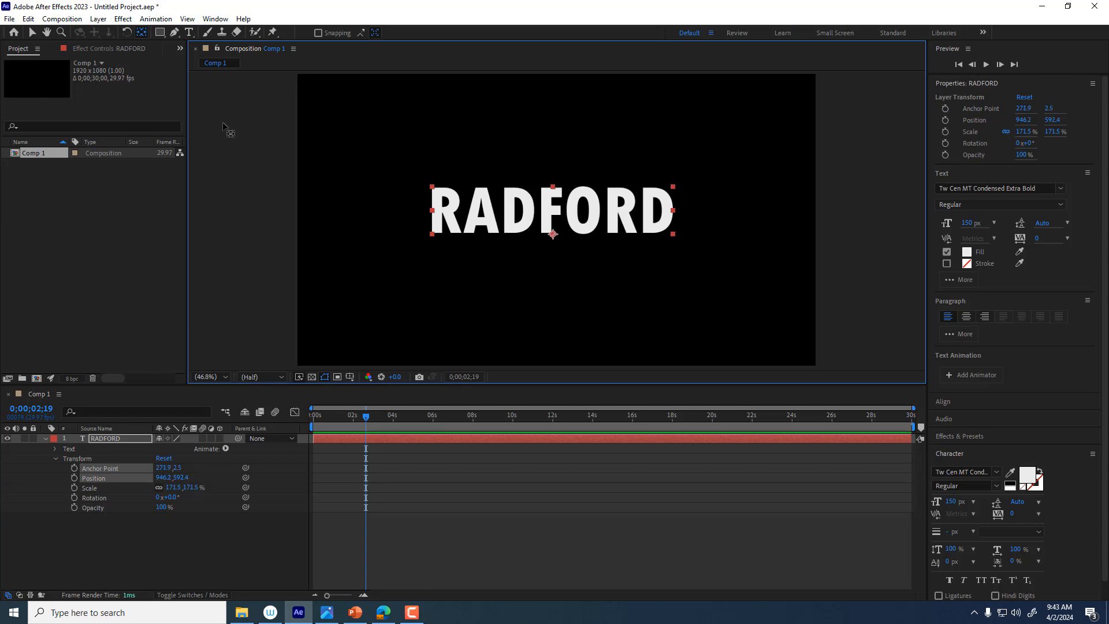
left_click(35, 34)
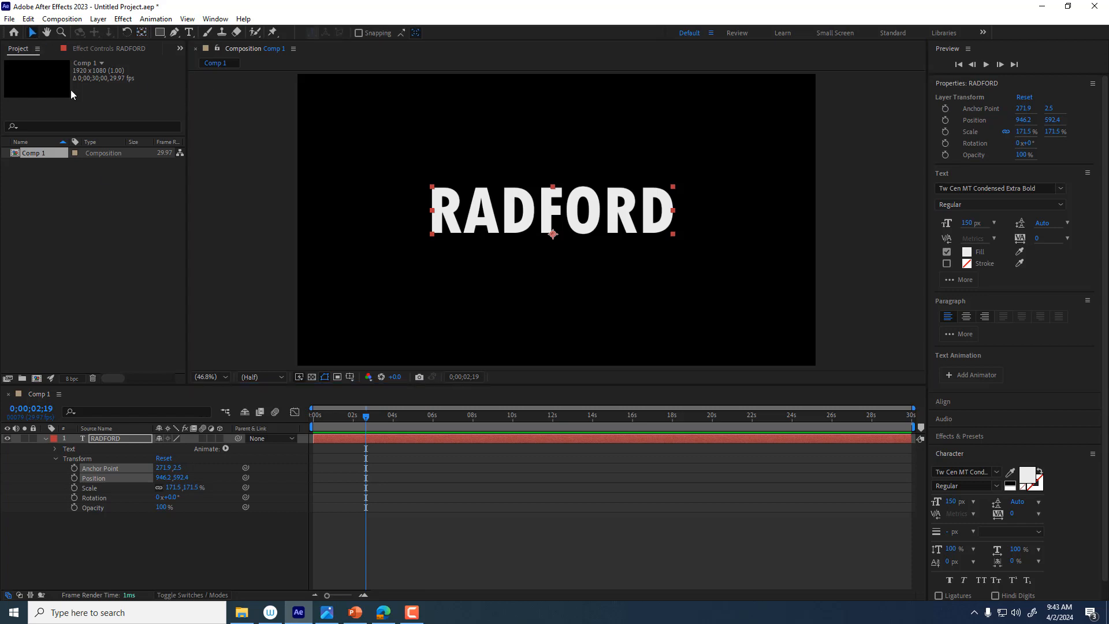
Step: Scale the text to 210.5% about its new anchor point, try rotating it, and undo the rotation
left_click_drag(178, 490, 183, 458)
left_click_drag(171, 497, 200, 493)
key("ctrl+z")
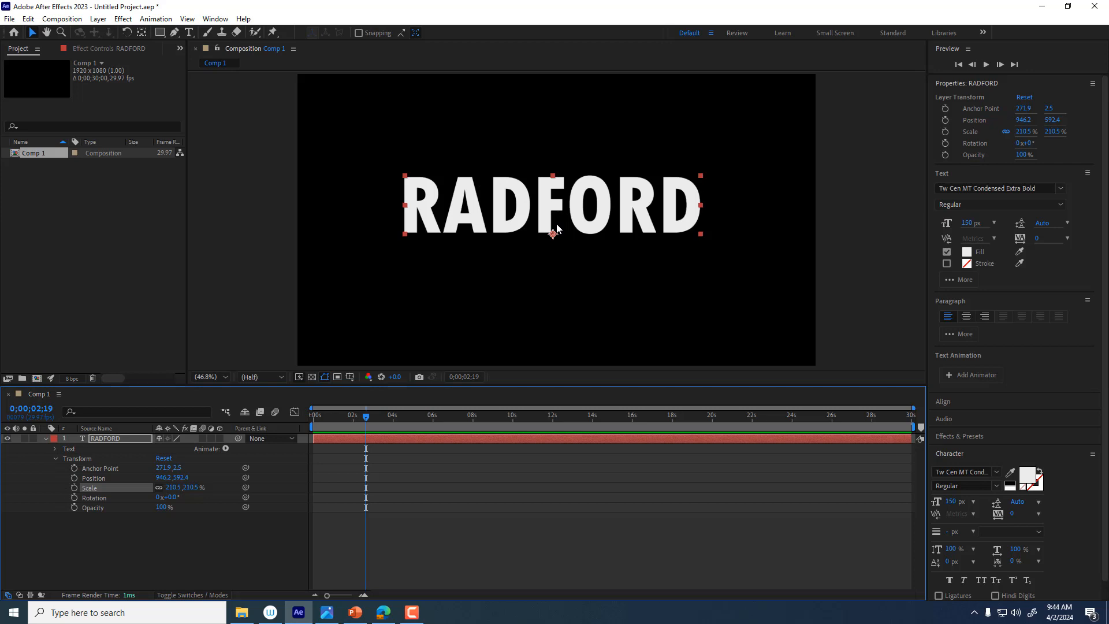
Step: Delete the RADFORD text layer from the composition
key("Delete")
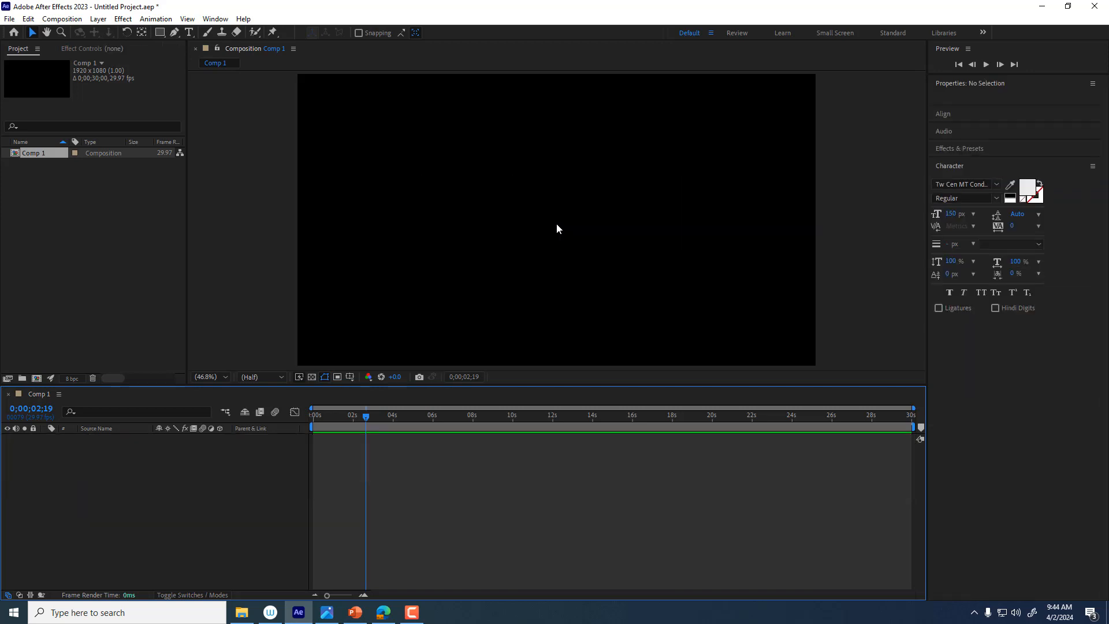
Step: Create a new 1920 x 1080 px solid layer in Comp 1 with the magenta colour 82038D
right_click(186, 482)
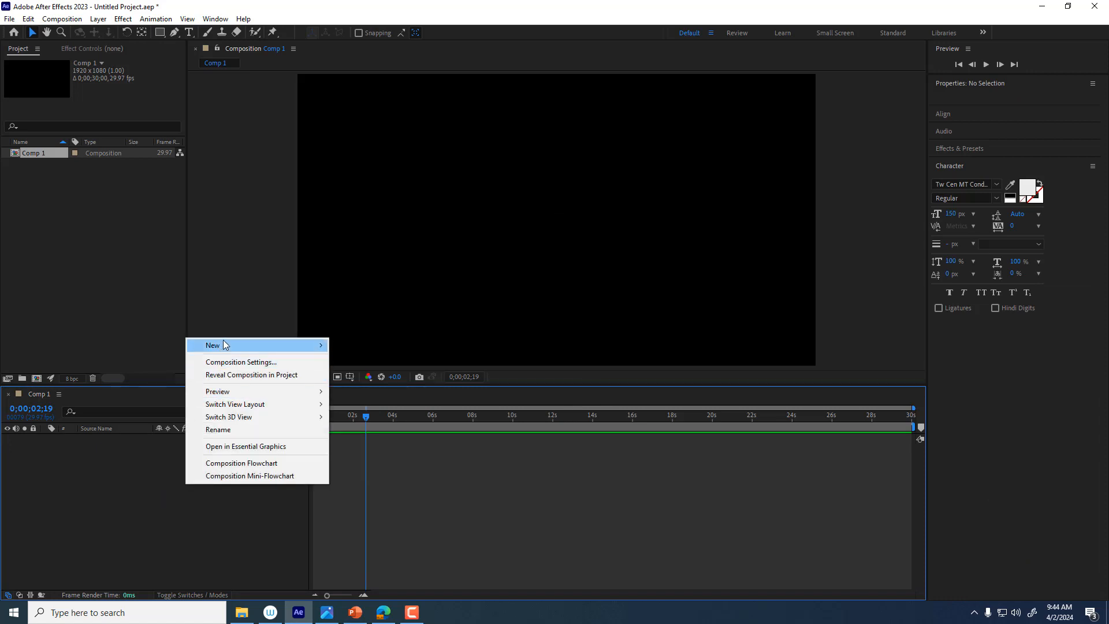
mouse_move(226, 346)
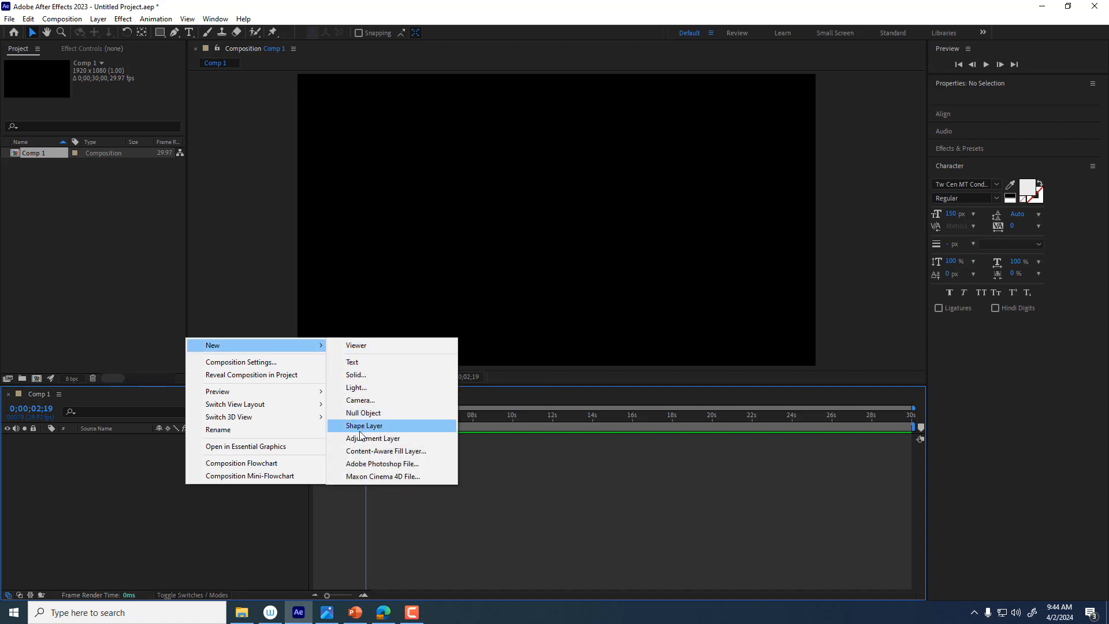
left_click(367, 375)
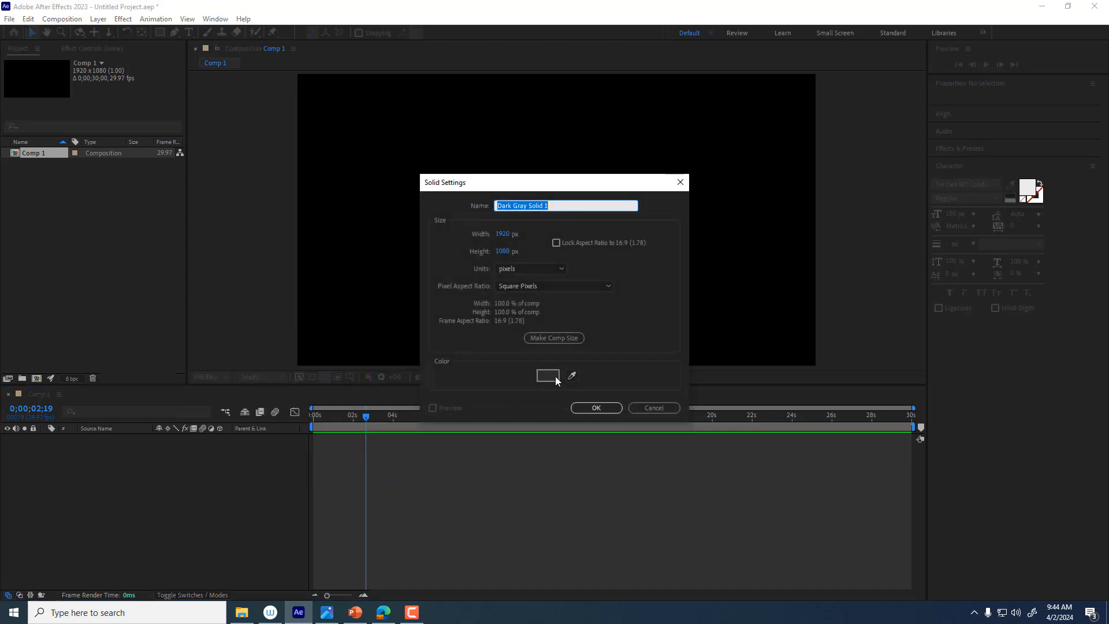
left_click(554, 375)
left_click(557, 269)
mouse_move(557, 270)
left_mouse_down()
mouse_move(540, 319)
mouse_move(580, 260)
left_mouse_up()
left_click_drag(550, 325, 559, 299)
left_click(670, 236)
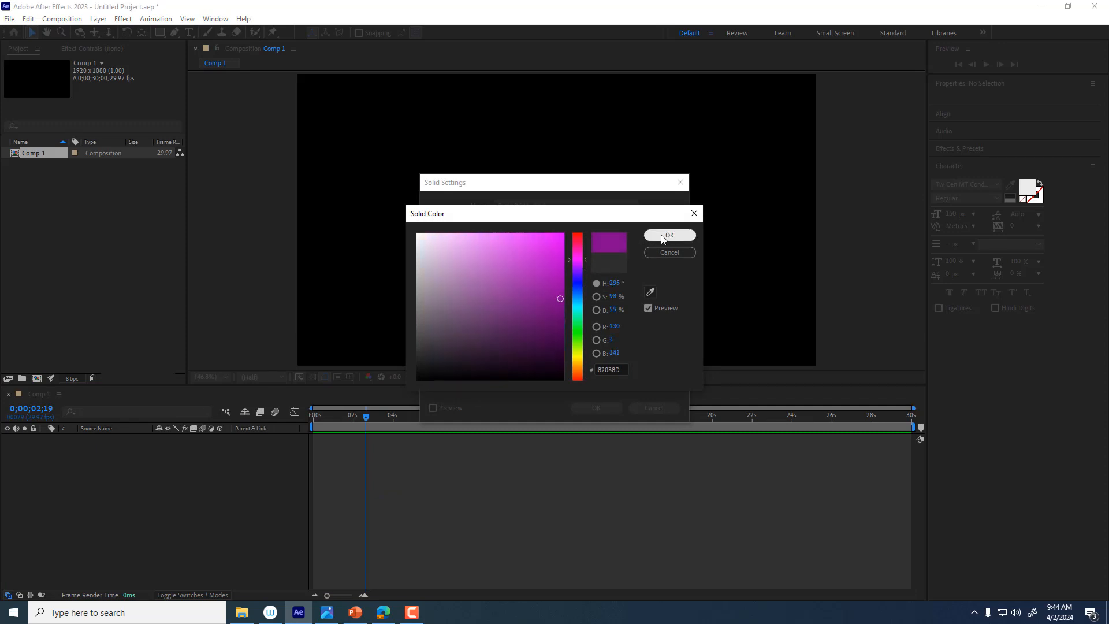
left_click(598, 403)
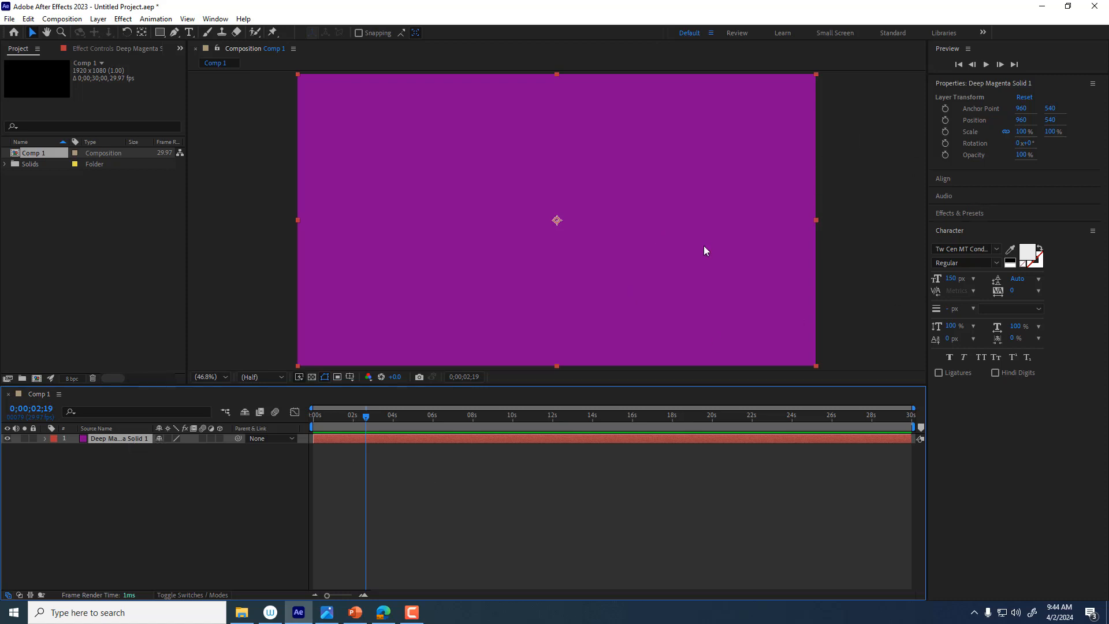
Step: Browse the effect categories, including Audio, Boris FX Mocha, Immersive Video, Perspective, Text, Time, Simulation and Distort, to examine the available effects
left_click(965, 213)
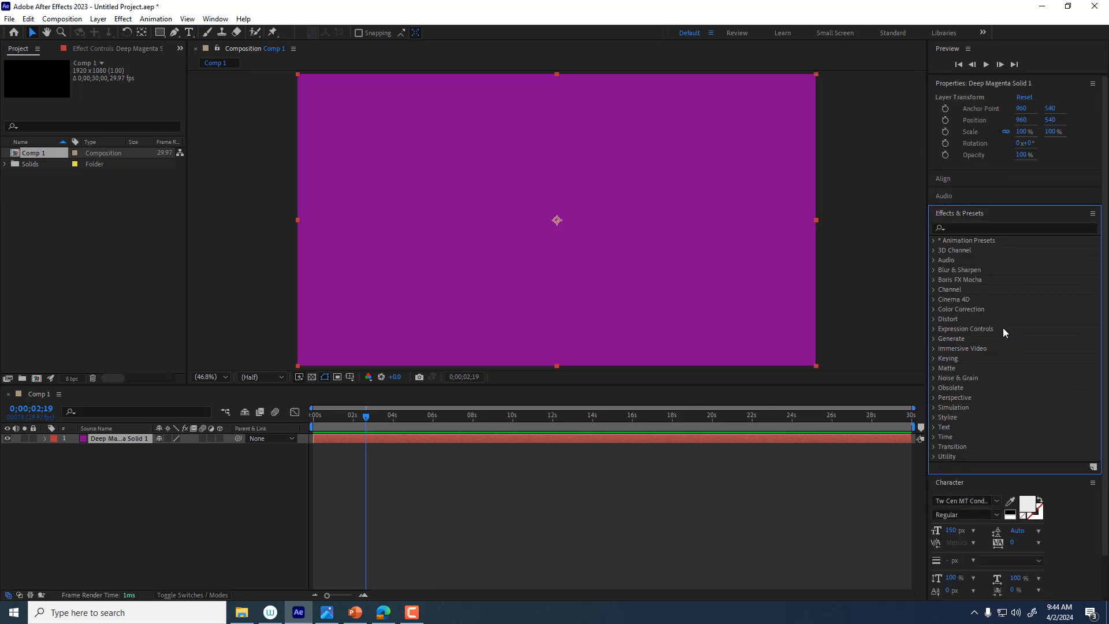
left_click(933, 280)
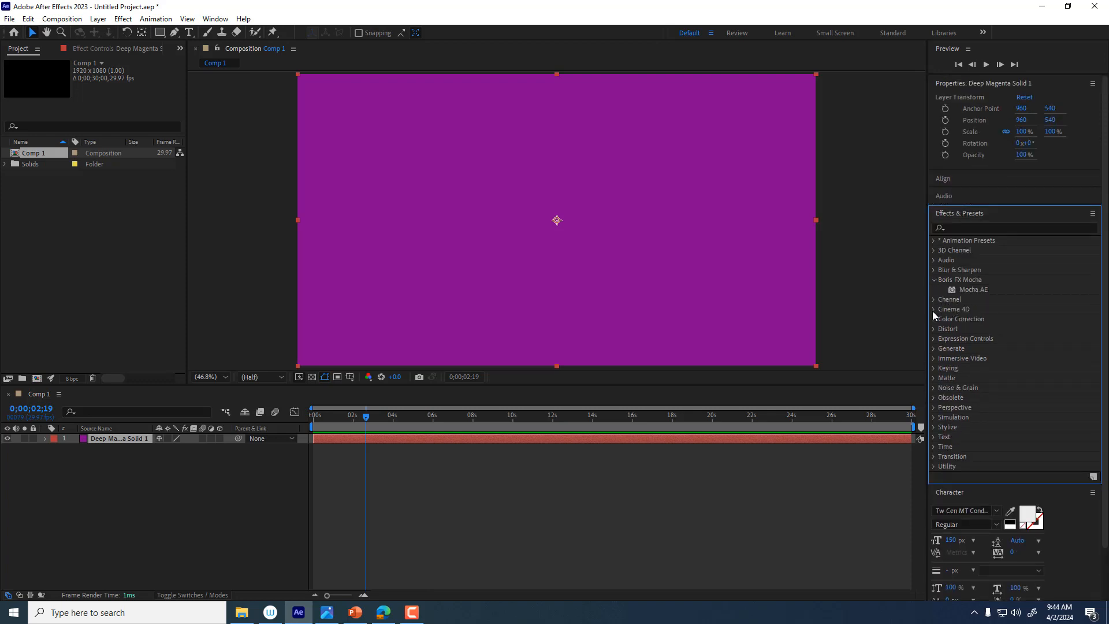
left_click(934, 260)
scroll(964, 327, "down", 3)
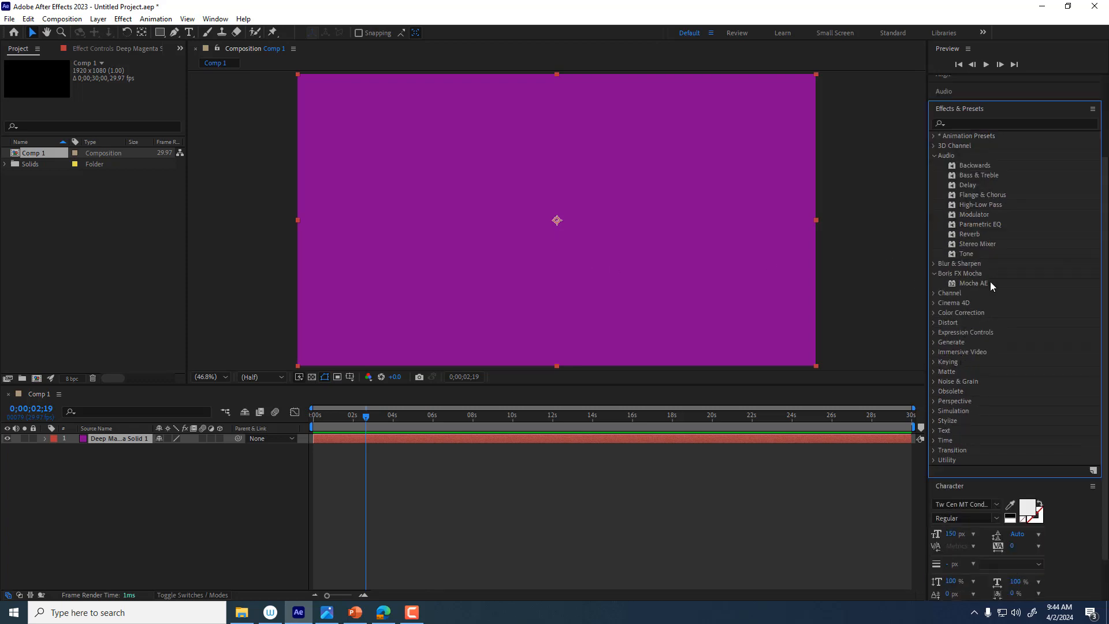
left_click(933, 352)
scroll(972, 347, "down", 3)
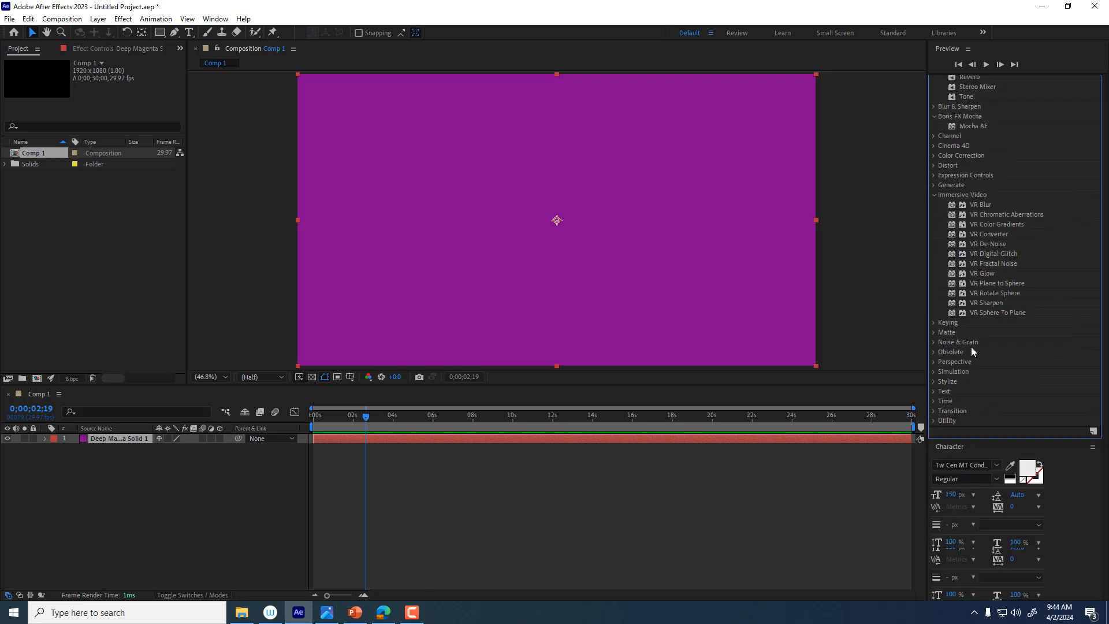
left_click(934, 350)
scroll(972, 355, "down", 3)
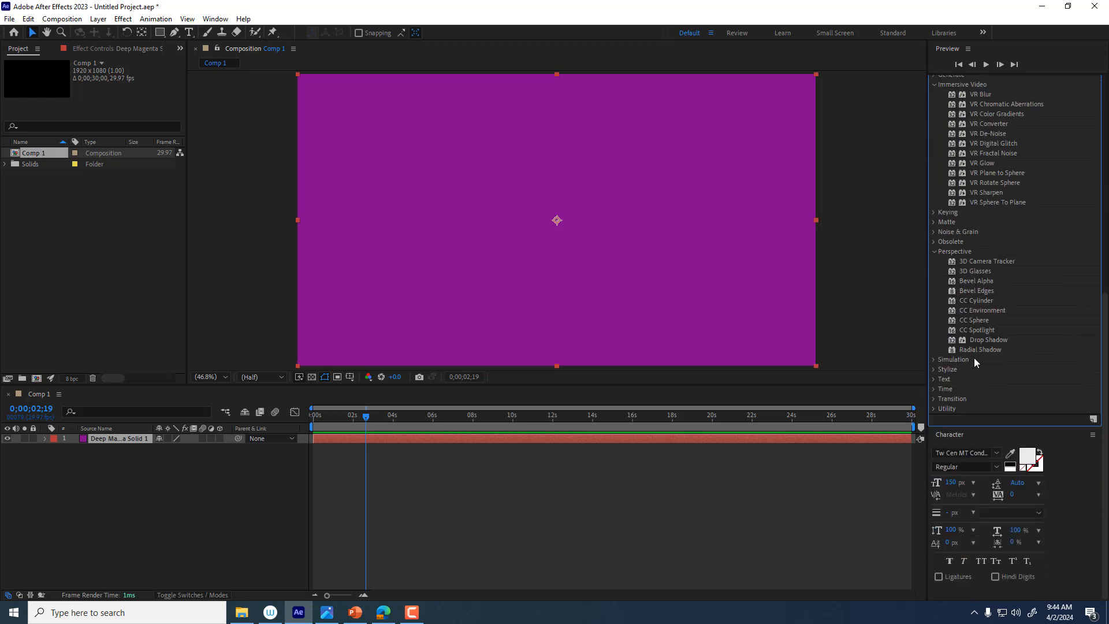
left_click(934, 379)
scroll(977, 361, "down", 2)
left_click(934, 389)
scroll(981, 365, "down", 3)
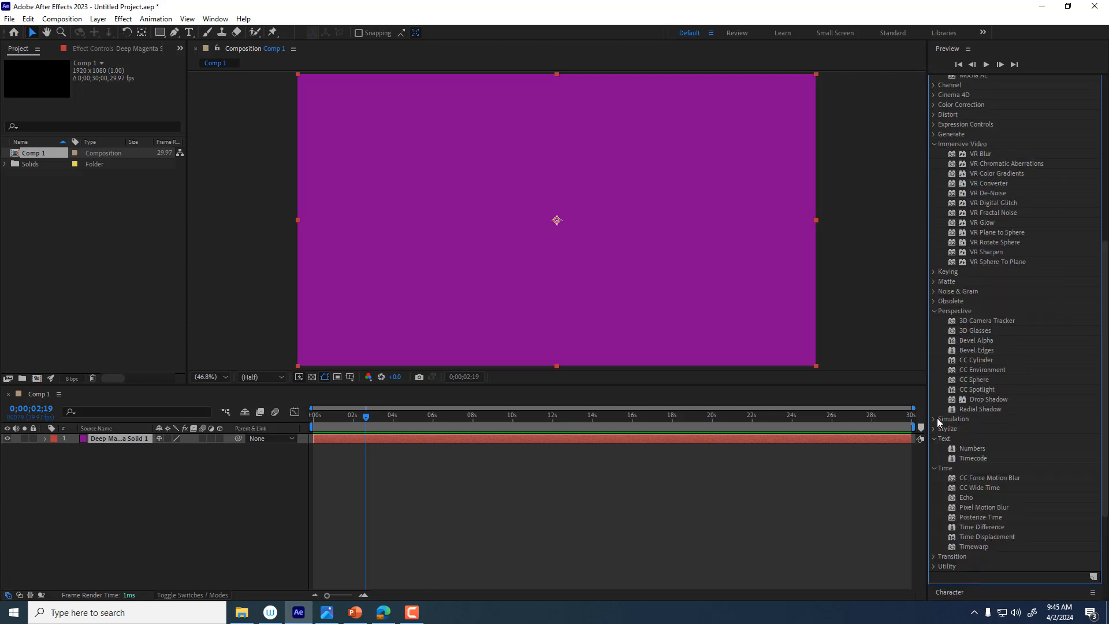
left_click(934, 418)
scroll(985, 400, "up", 5)
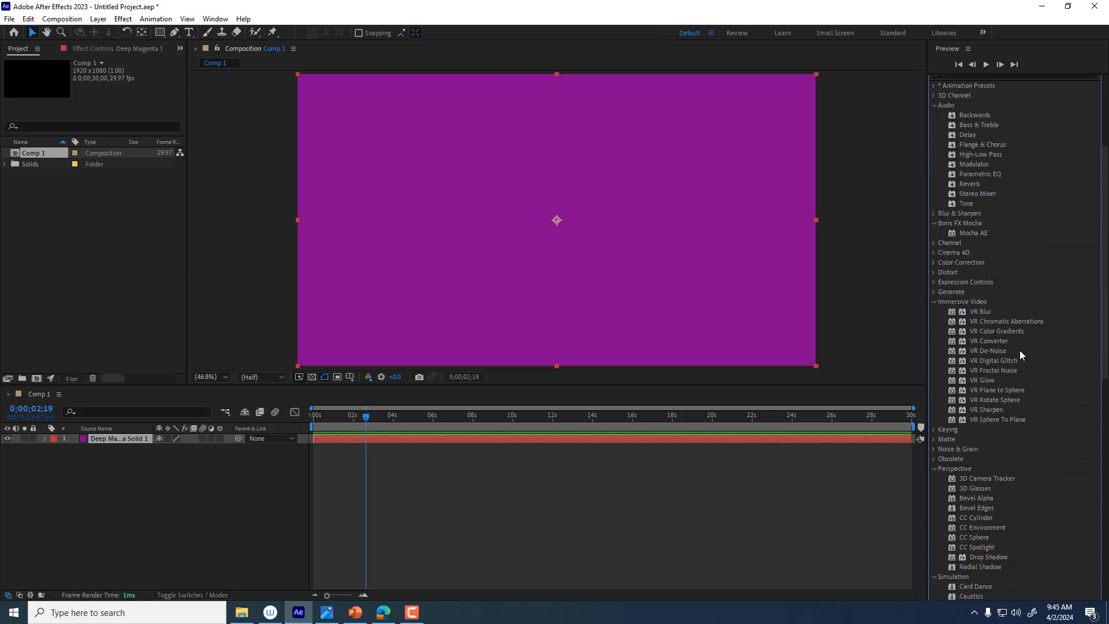
scroll(1010, 353, "up", 3)
left_click(933, 377)
scroll(975, 369, "up", 2)
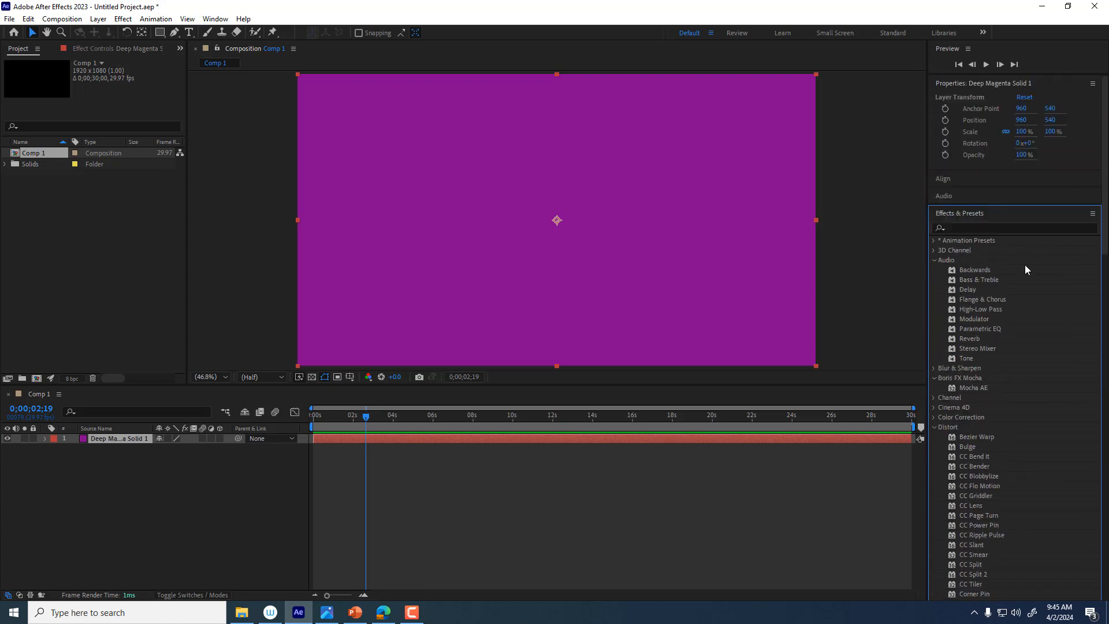
Step: Collapse all the expanded effect categories in the effects and presets list
left_click(935, 260)
left_click(934, 280)
left_click(934, 319)
left_click(934, 348)
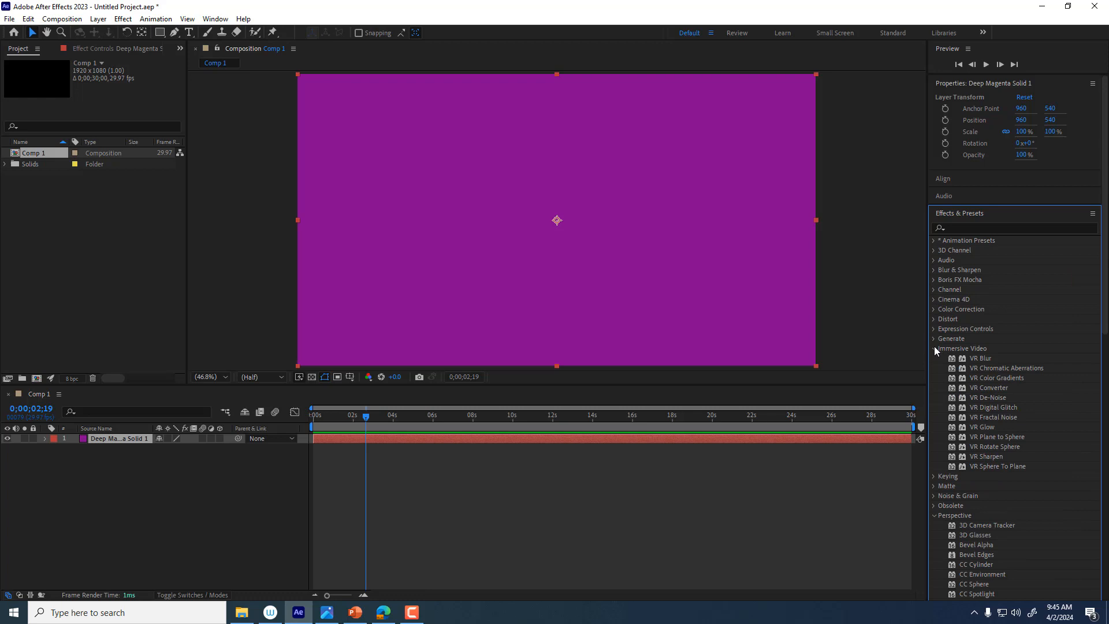
left_click(935, 348)
left_click(935, 398)
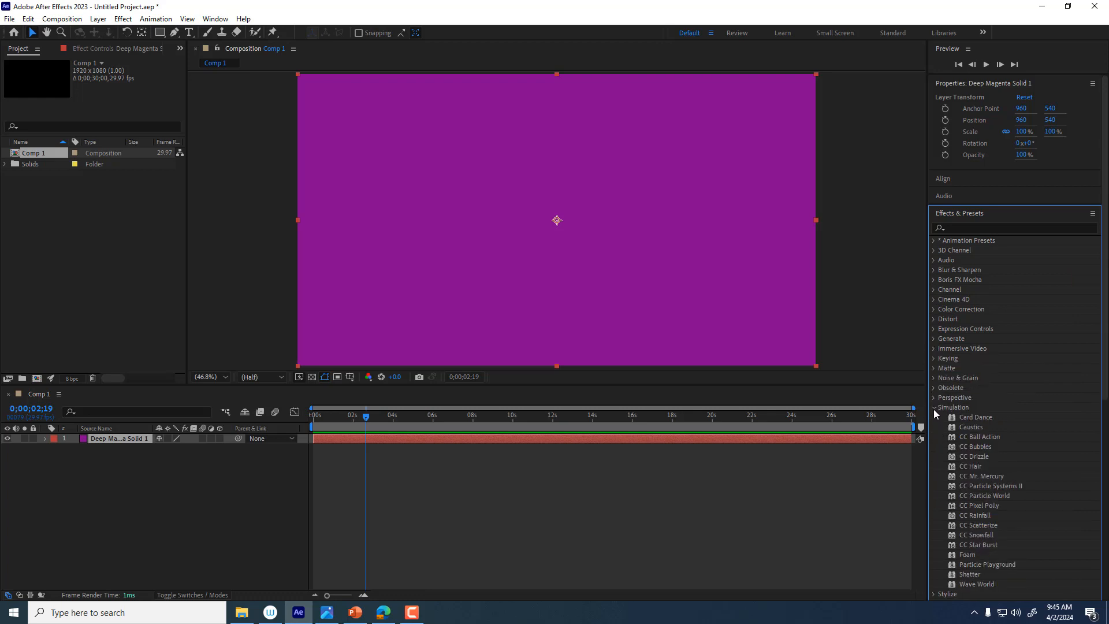
left_click(934, 408)
left_click(933, 456)
left_click(935, 428)
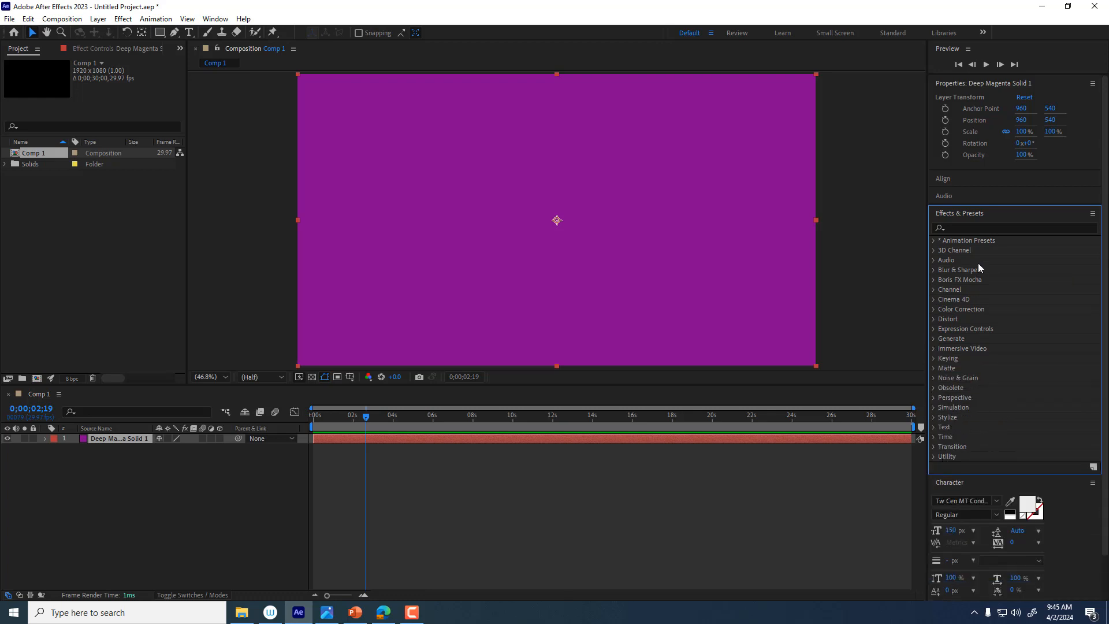
Step: Filter the effects and presets list by "cc"
left_click(970, 228)
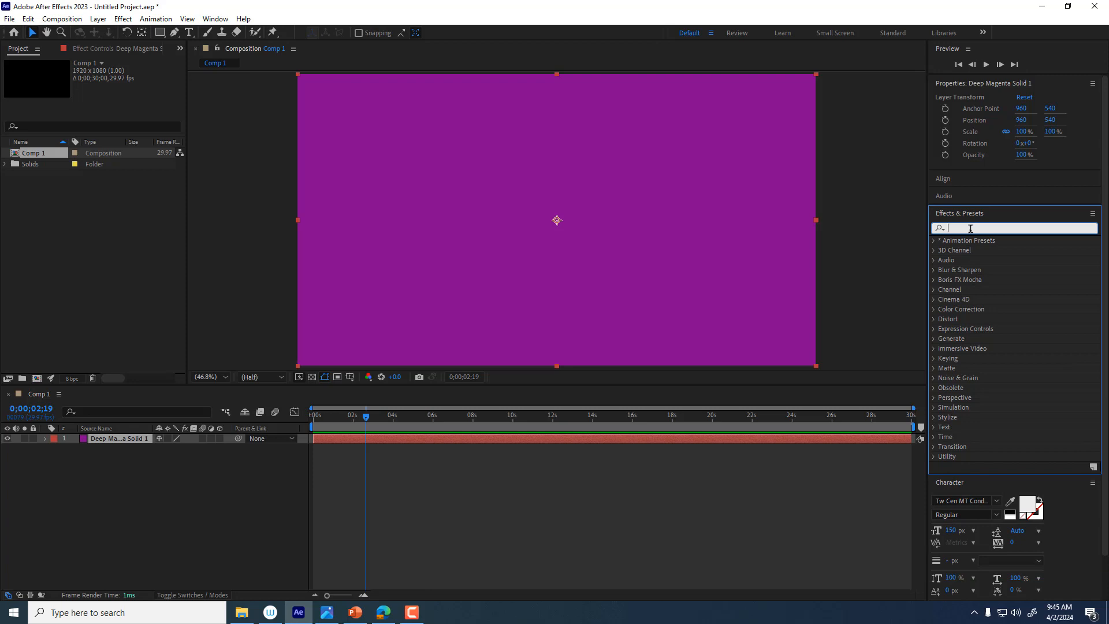
type("cc")
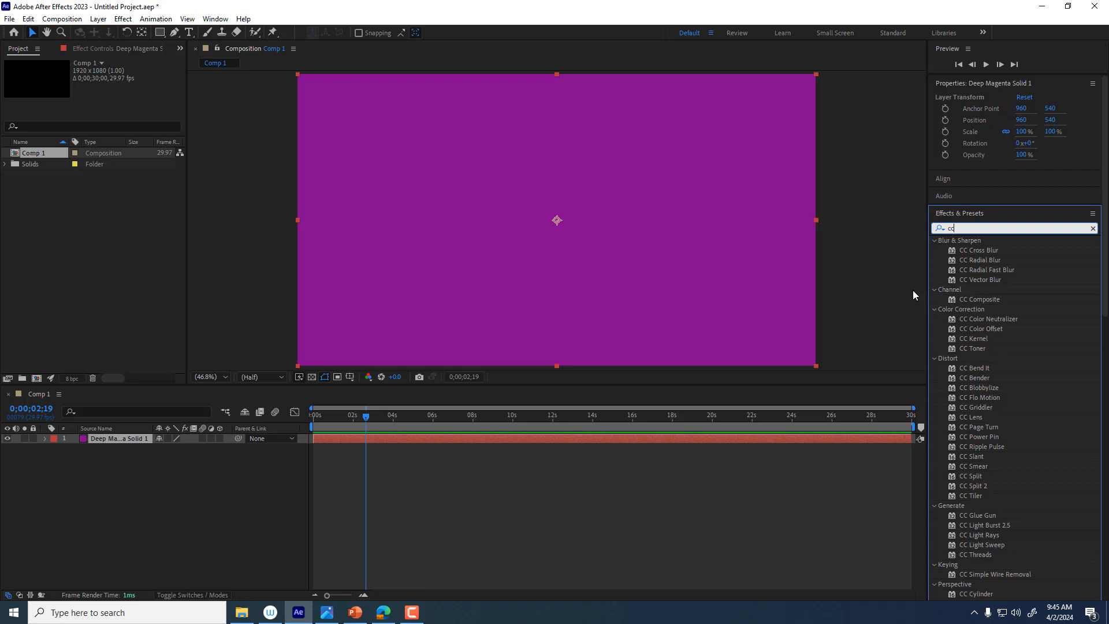
scroll(913, 290, "up", 1)
key("comma")
key("comma")
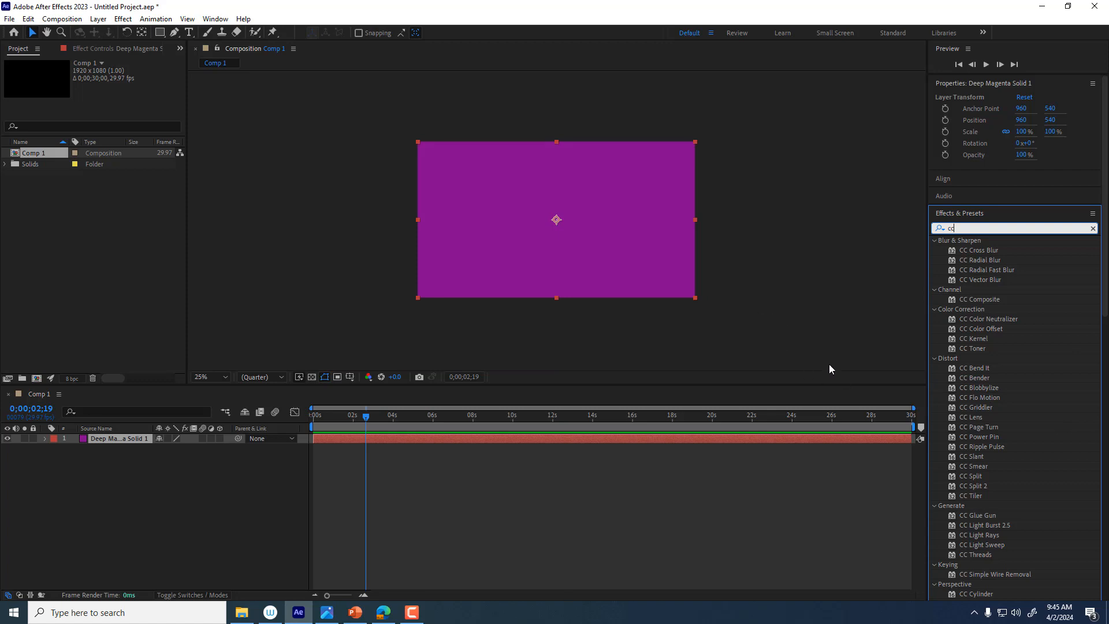
key("period")
key("comma")
Step: Apply the CC Snowfall simulation effect to the magenta solid in the composition
scroll(1001, 342, "down", 5)
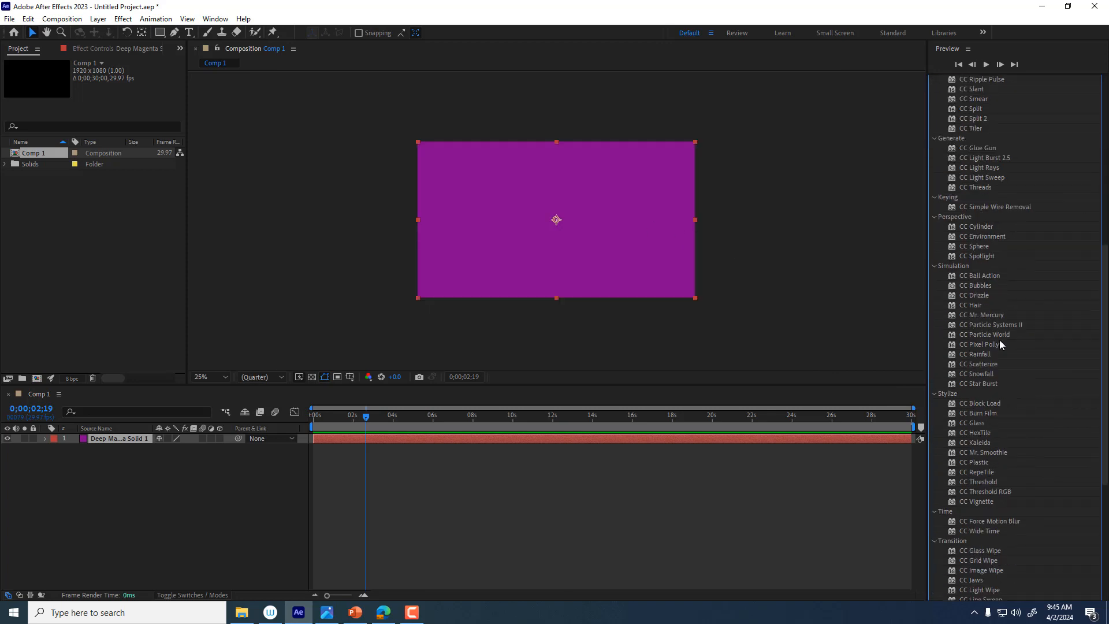
scroll(1001, 345, "down", 3)
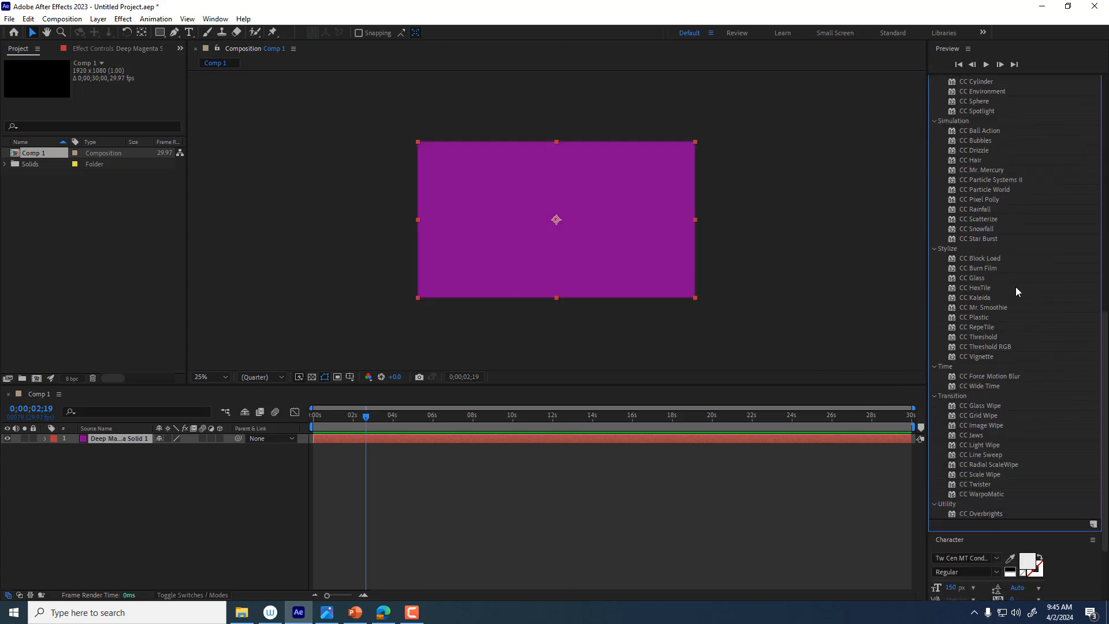
scroll(671, 221, "up", 1)
scroll(671, 221, "down", 1)
left_click_drag(671, 221, 675, 249)
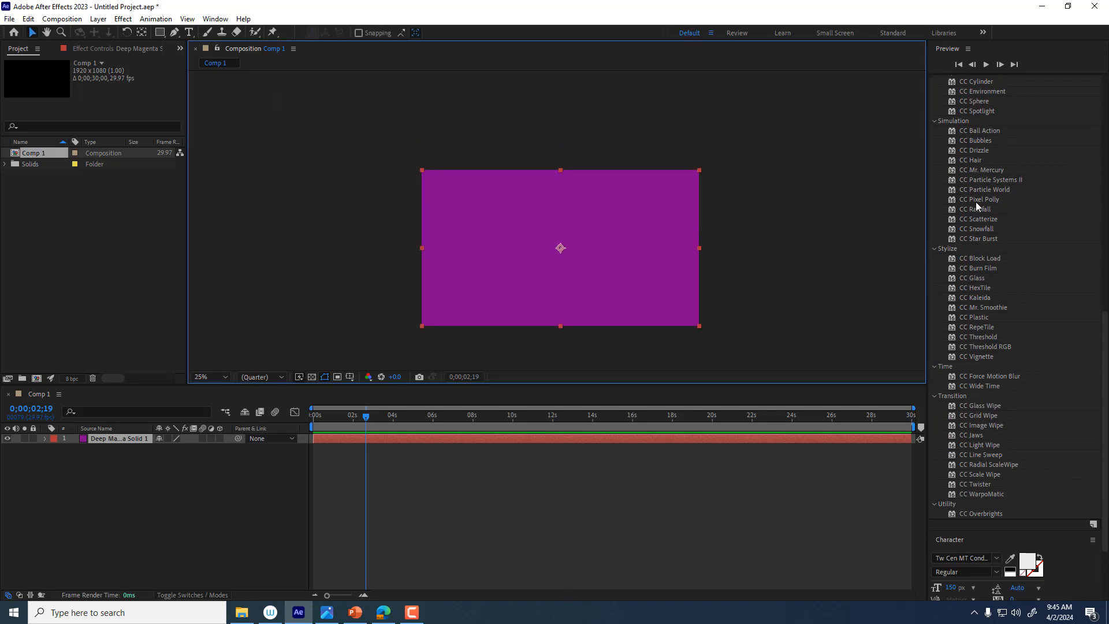
left_click_drag(979, 229, 577, 222)
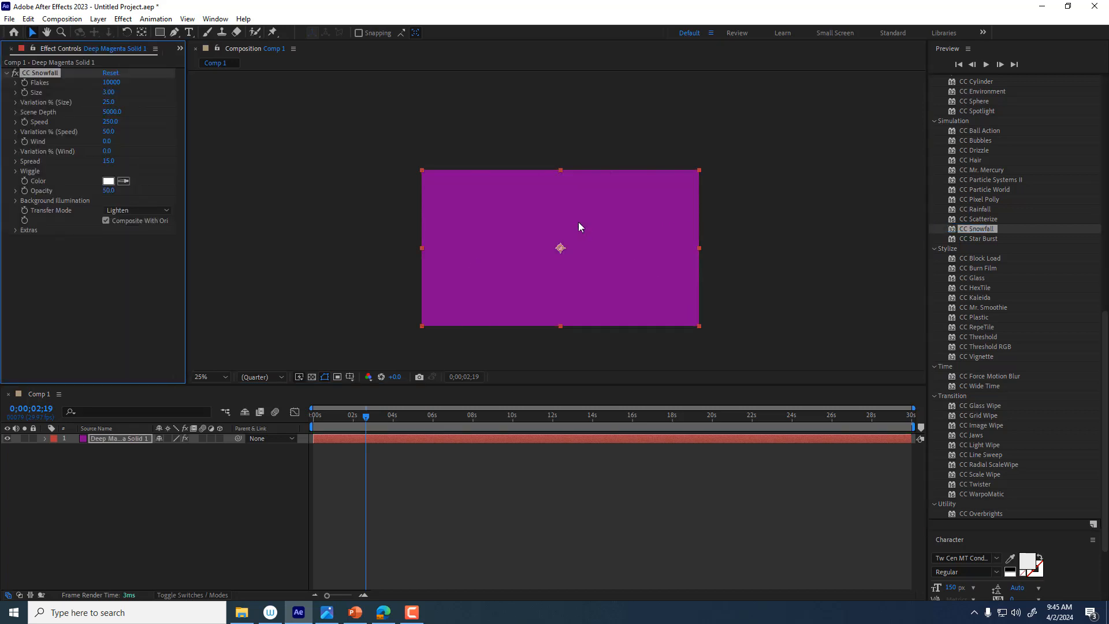
Step: Preview the snowfall on the magenta solid from 0;00;00;25, and deselect the layer
scroll(543, 234, "up", 2)
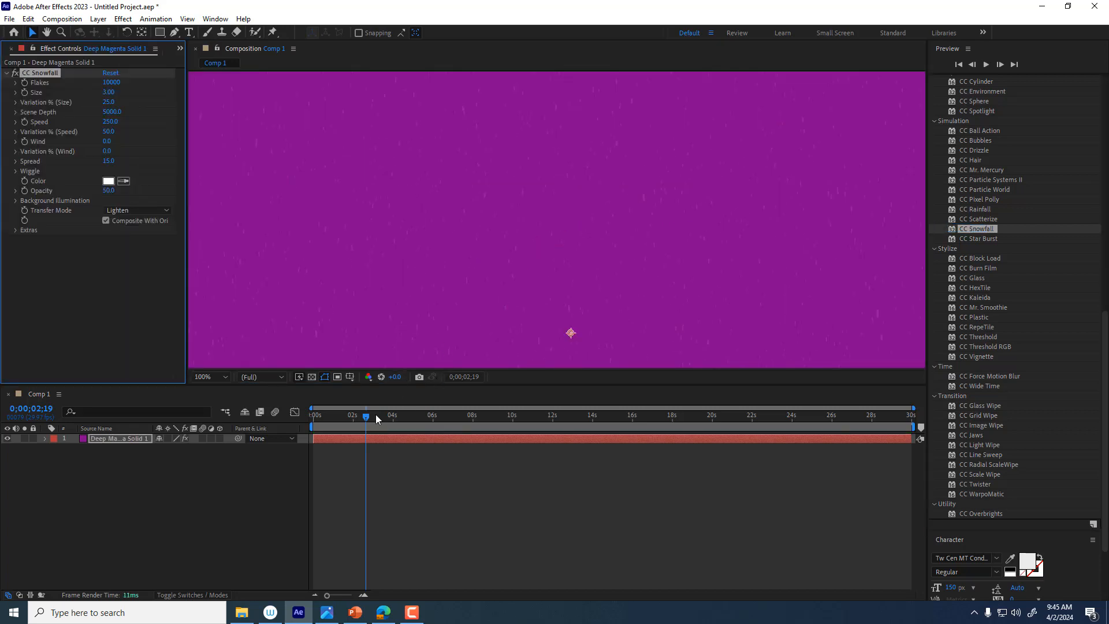
left_click_drag(365, 416, 341, 413)
key("space")
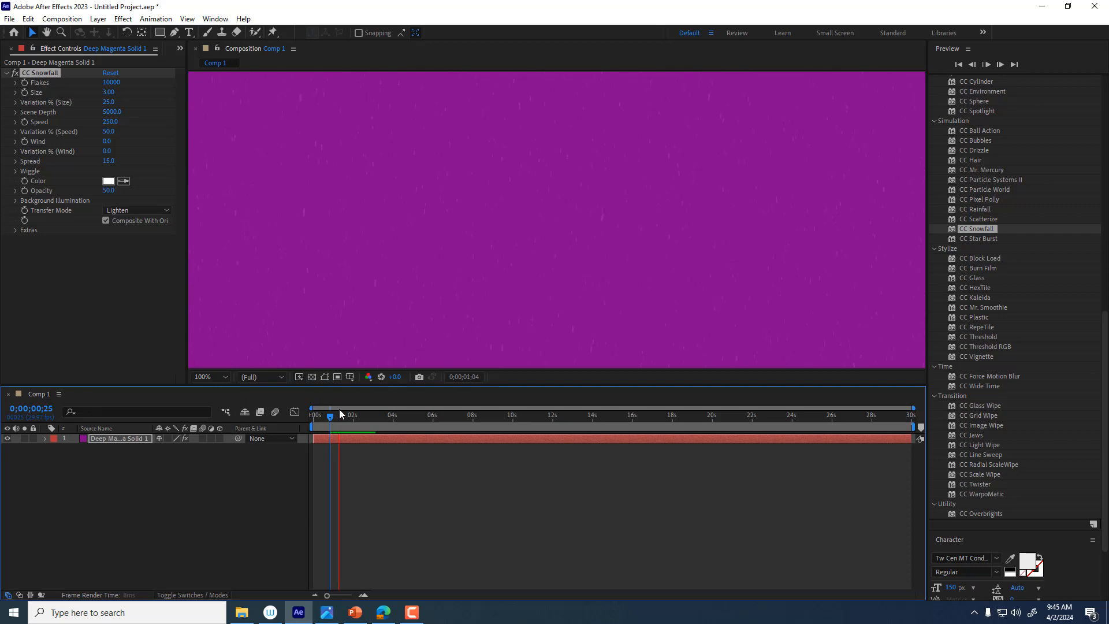
key("space")
left_click(134, 478)
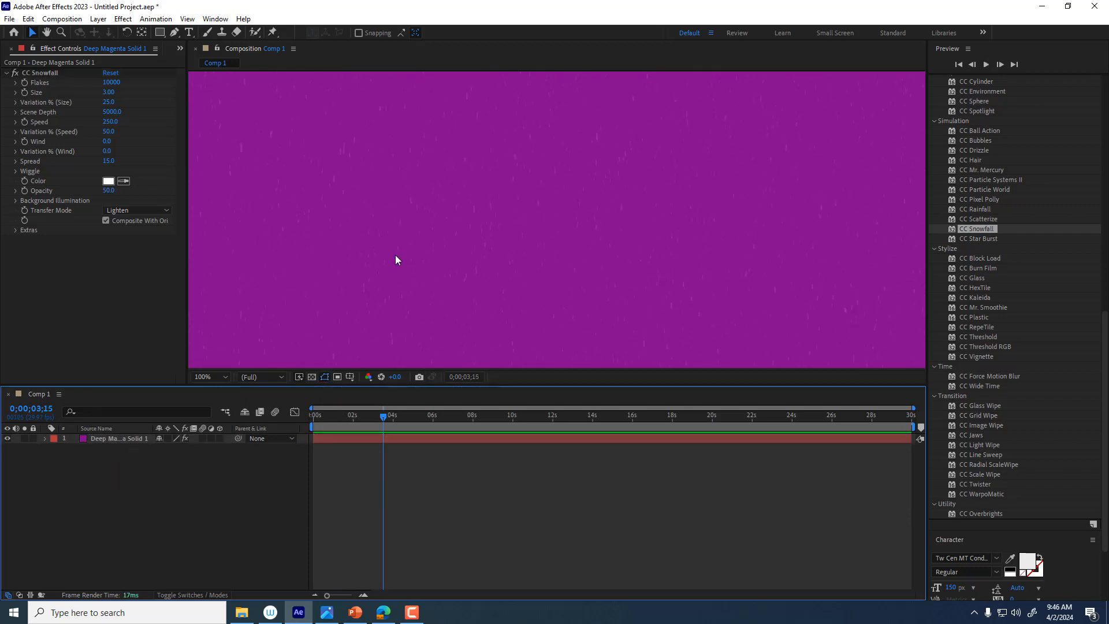
Step: Change the existing solid layer's colour to the very dark magenta 220425
left_click(124, 438)
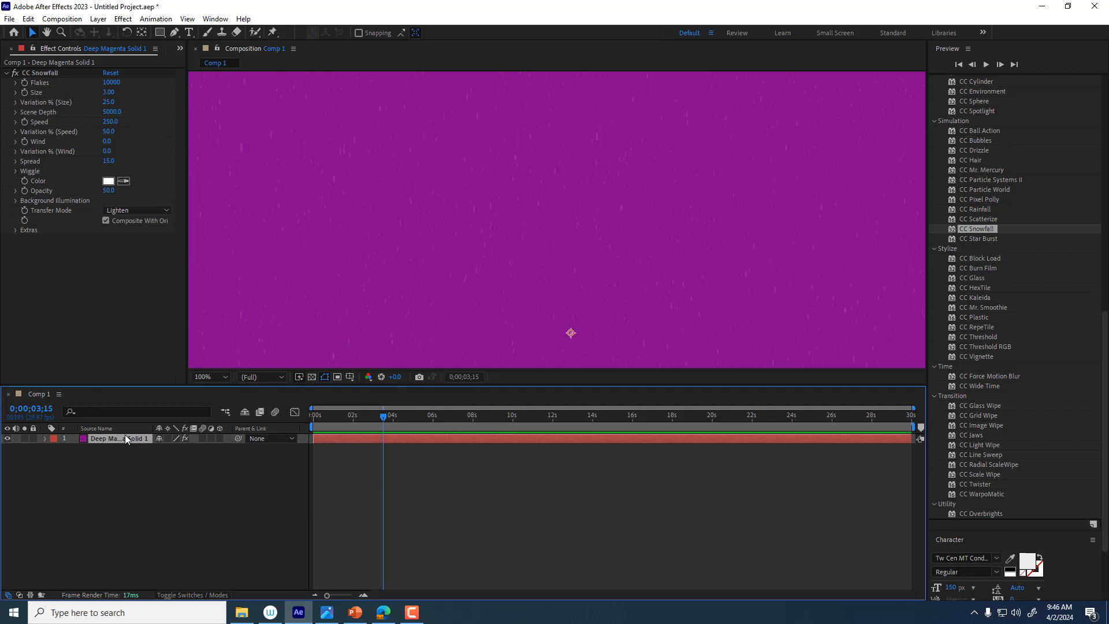
key("ctrl+y")
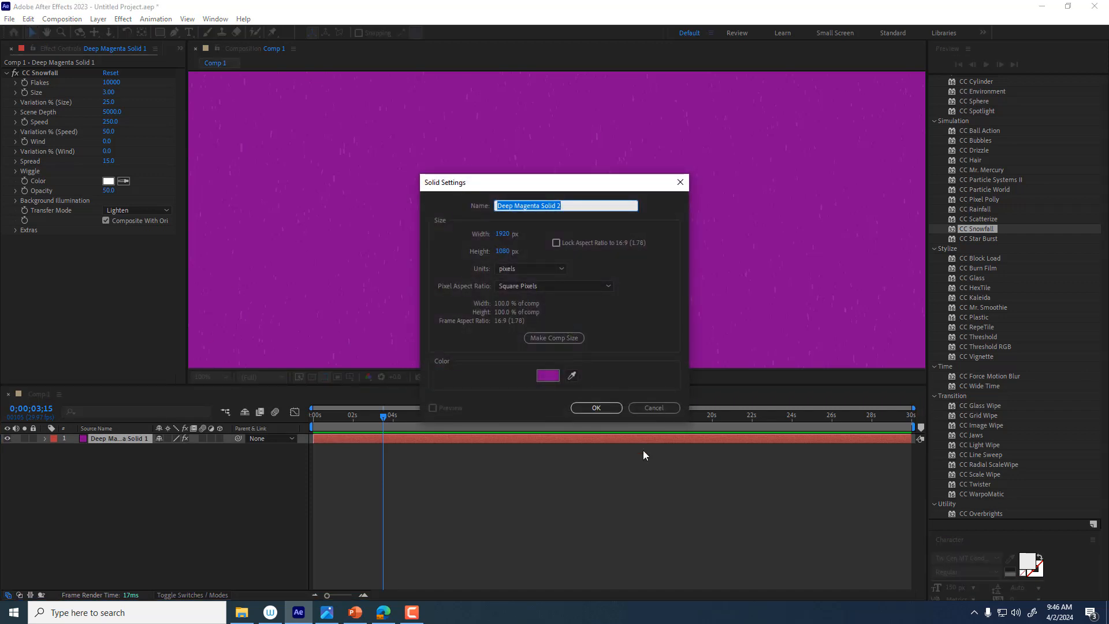
left_click(649, 407)
left_click(98, 19)
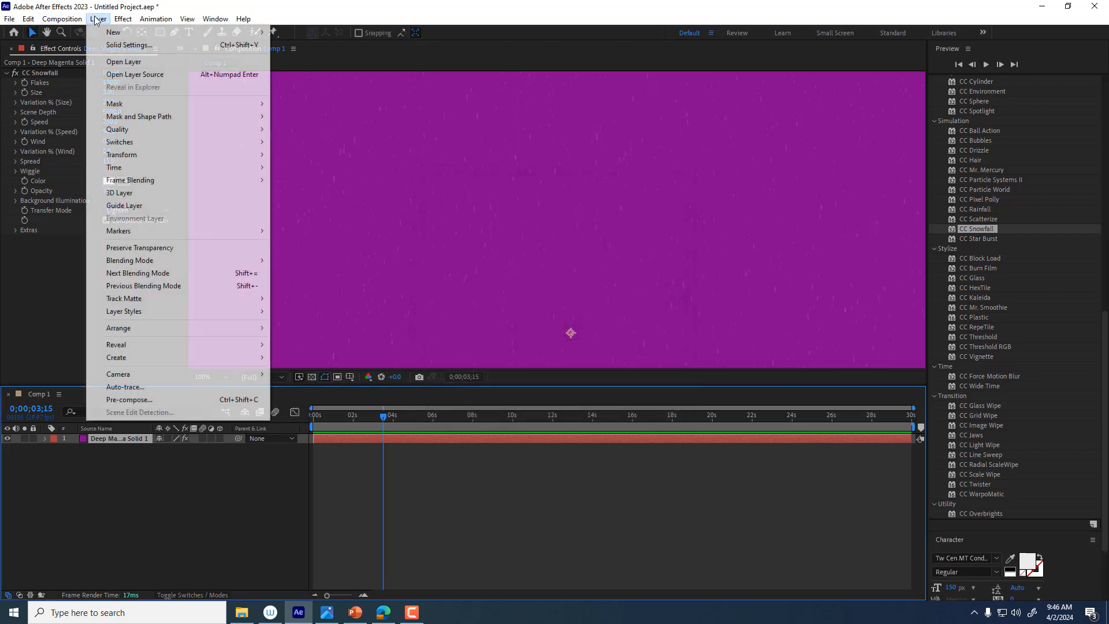
left_click(128, 46)
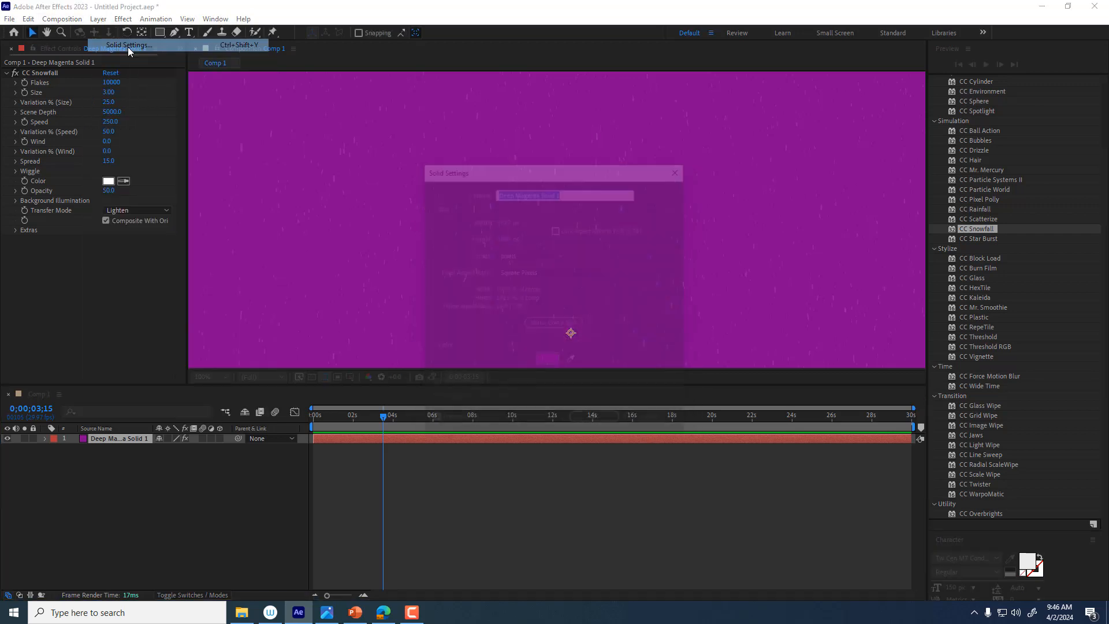
left_click(550, 363)
mouse_move(555, 357)
left_mouse_down()
mouse_move(543, 350)
mouse_move(547, 358)
left_mouse_up()
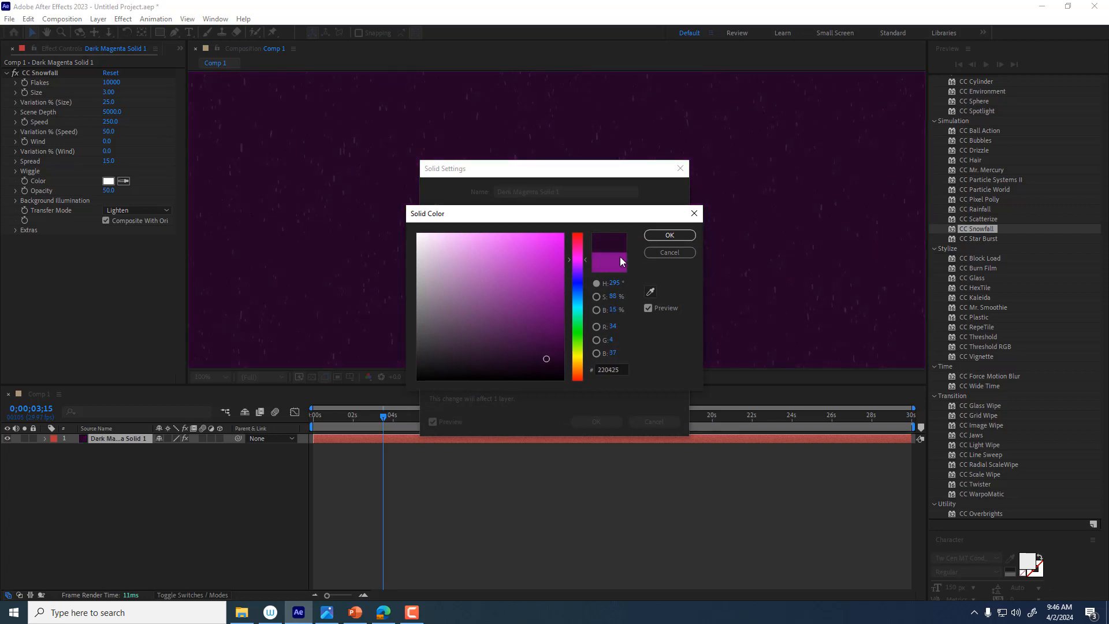
left_click(660, 234)
left_click(596, 421)
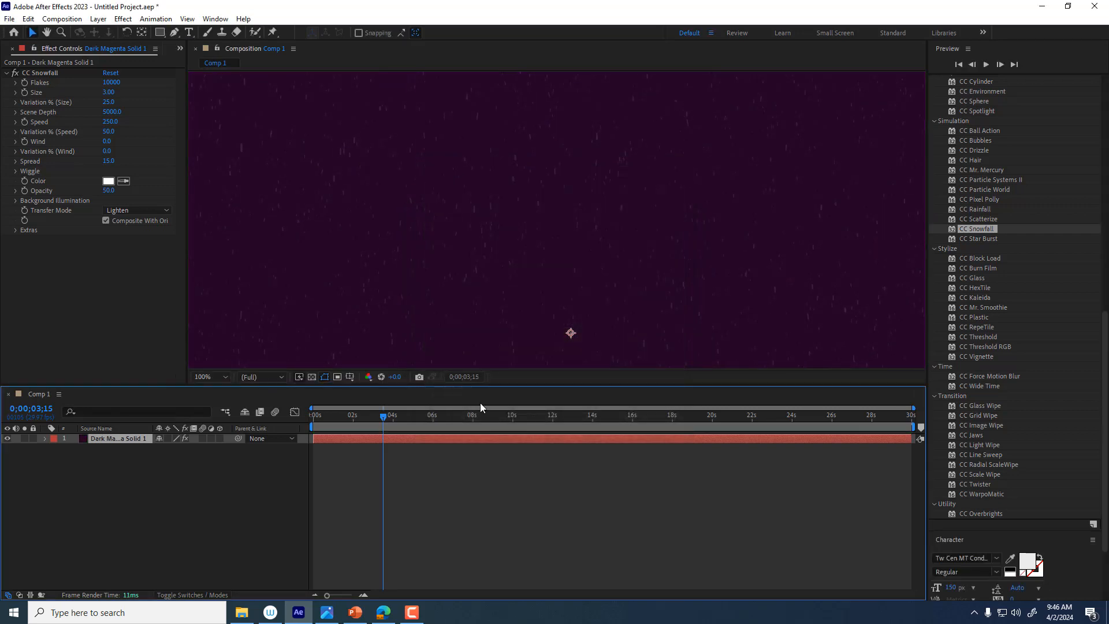
Step: Preview the snowfall against the dark magenta background from 0;00;00;27
left_click_drag(381, 418, 332, 417)
key("space")
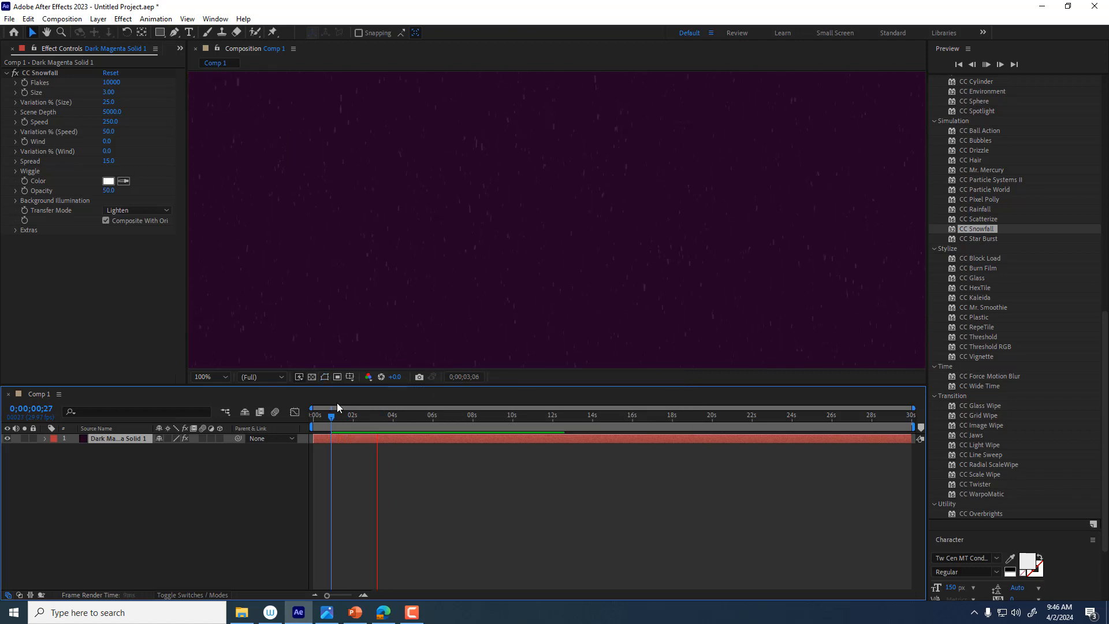
key("space")
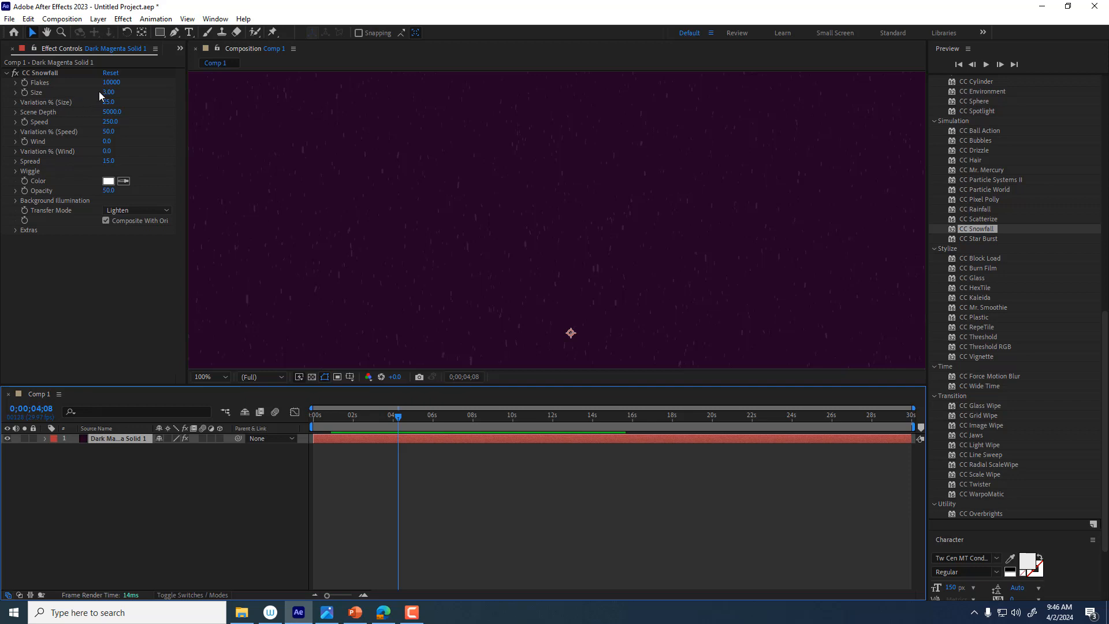
Step: Raise the CC Snowfall Flakes to 134700 and preview the denser snow from 0;00;02;23
left_click_drag(115, 87, 839, 79)
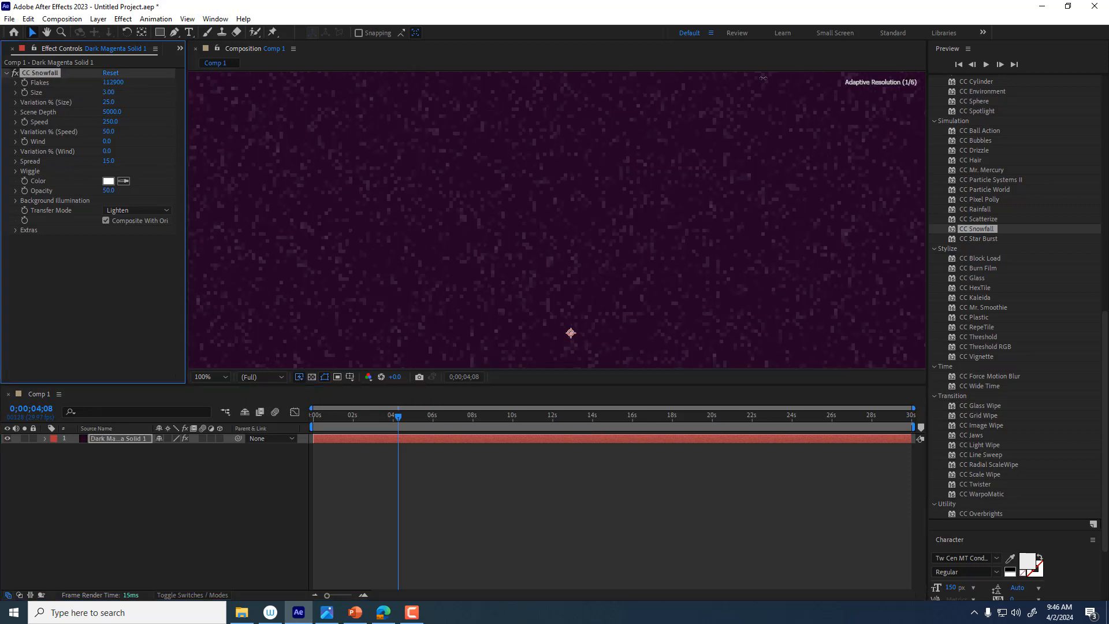
left_click_drag(379, 416, 369, 416)
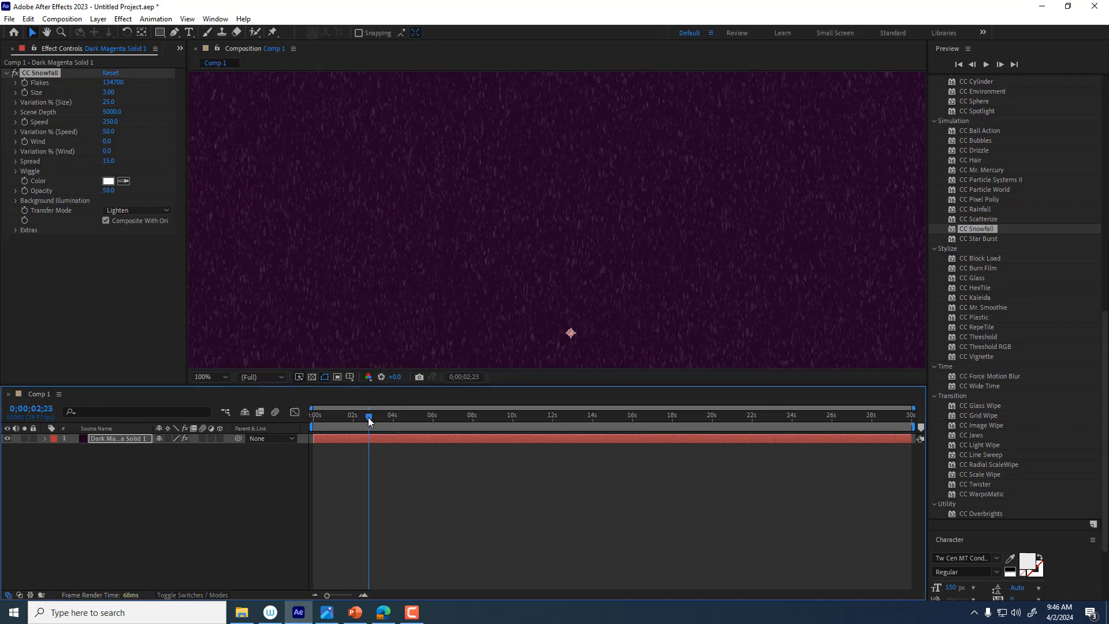
key("space")
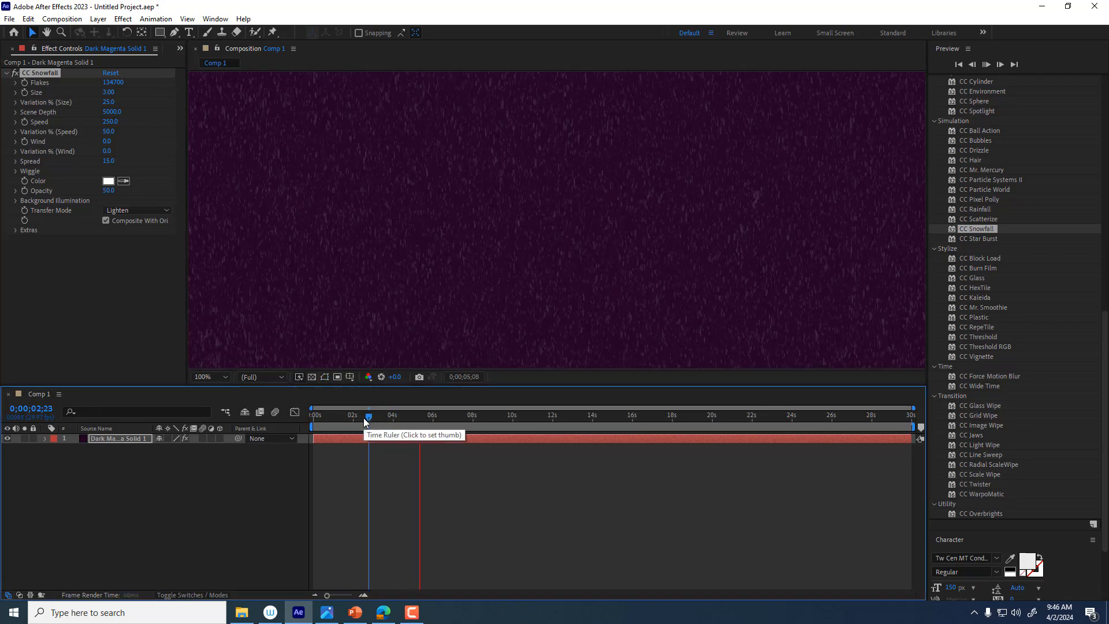
key("space")
Step: Set the snowflake Size to 4.29 and Variation % (Size) to 82, and preview the result from 0;00;07;09
left_click_drag(116, 92, 132, 121)
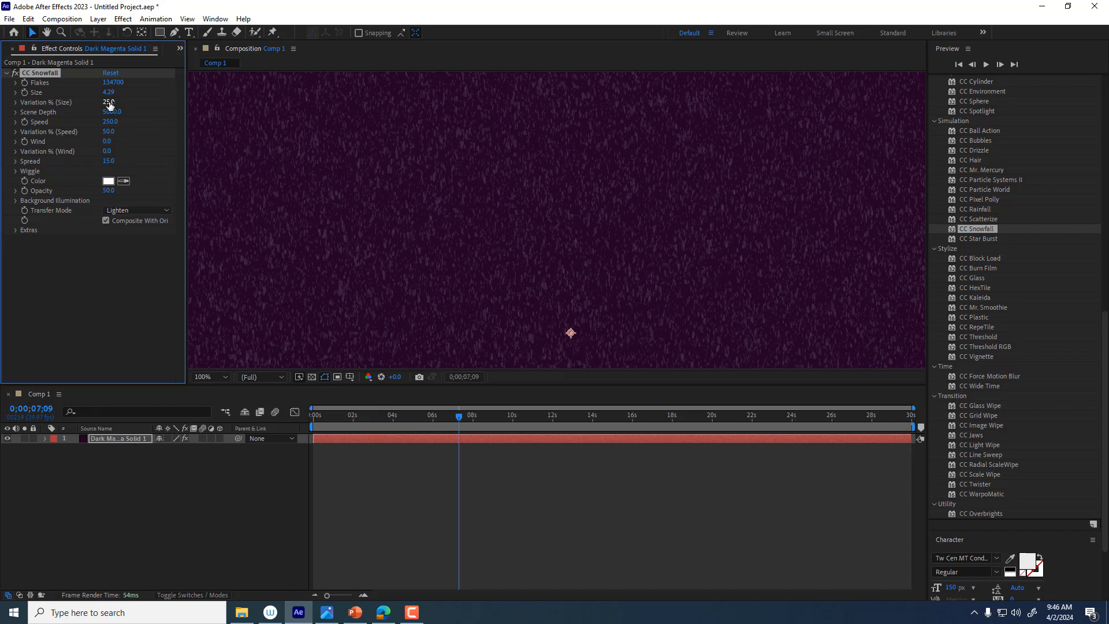
left_click_drag(109, 102, 143, 104)
key("space")
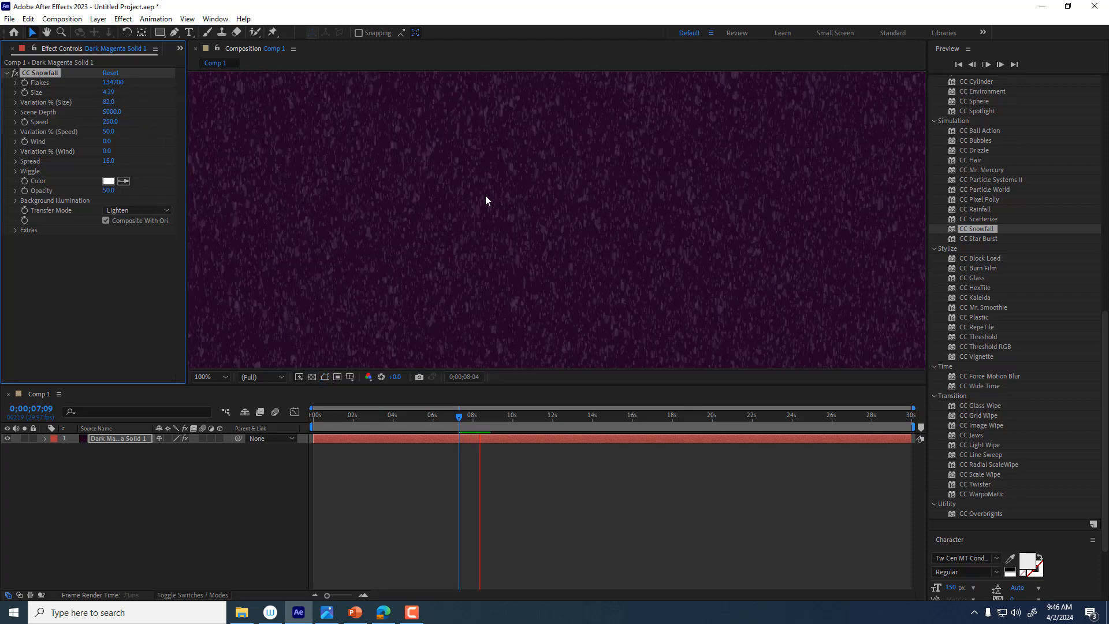
key("space")
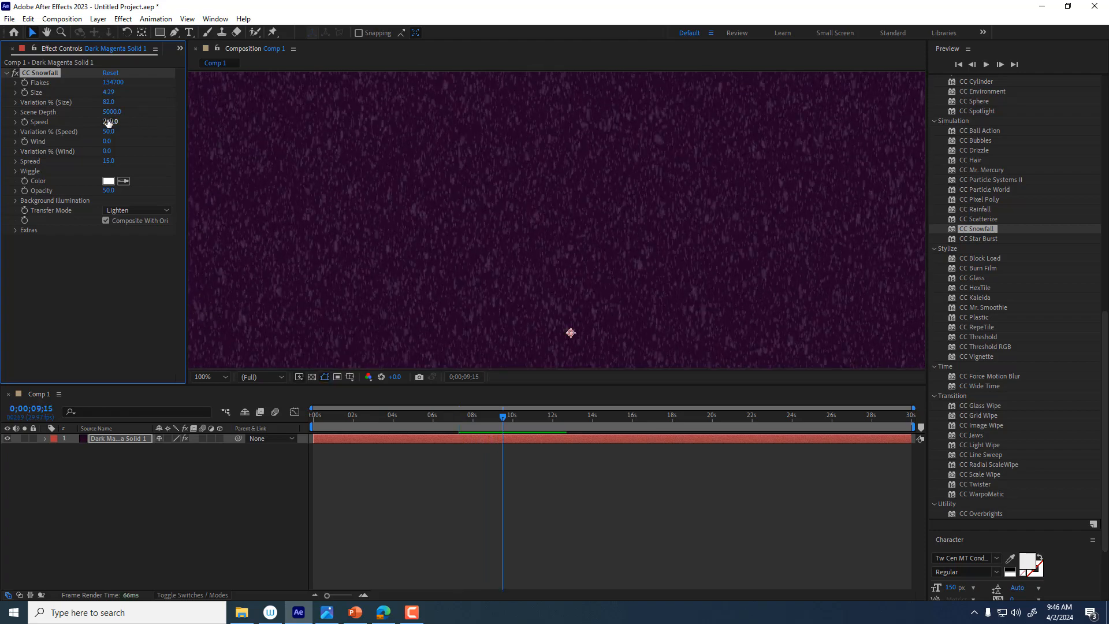
Step: Set the snowfall's Scene Depth to 6030 and preview the change from 0;00;09;15
left_click_drag(112, 112, 271, 164)
key("space")
key("space")
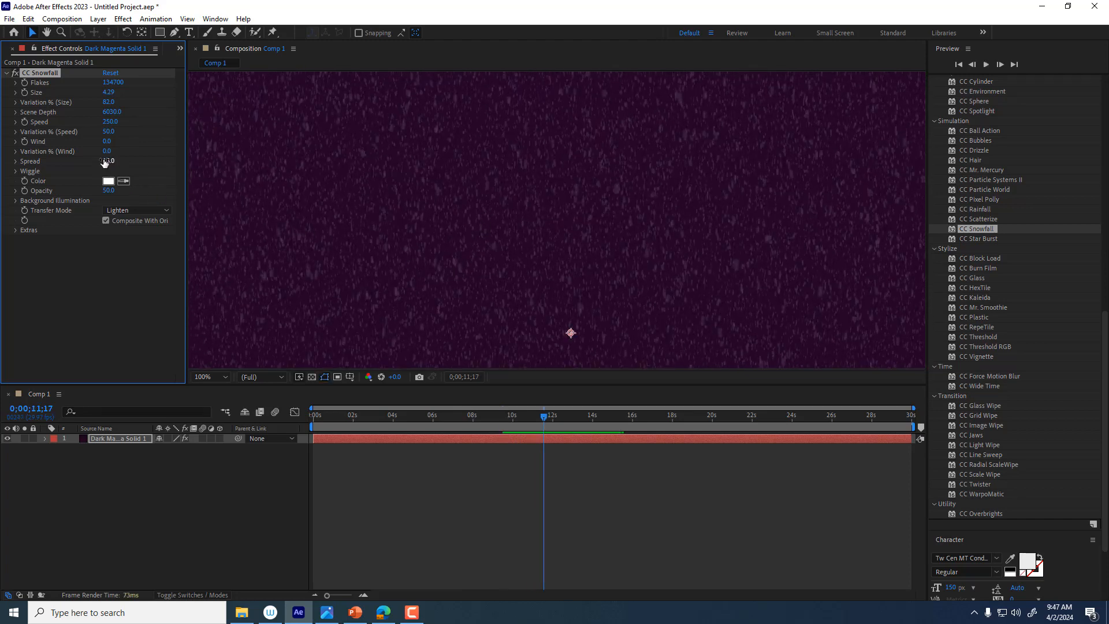
Step: Set the snowfall's Wind to 211 and its Speed to 146, previewing the slanted snow
left_click_drag(107, 142, 196, 141)
key("space")
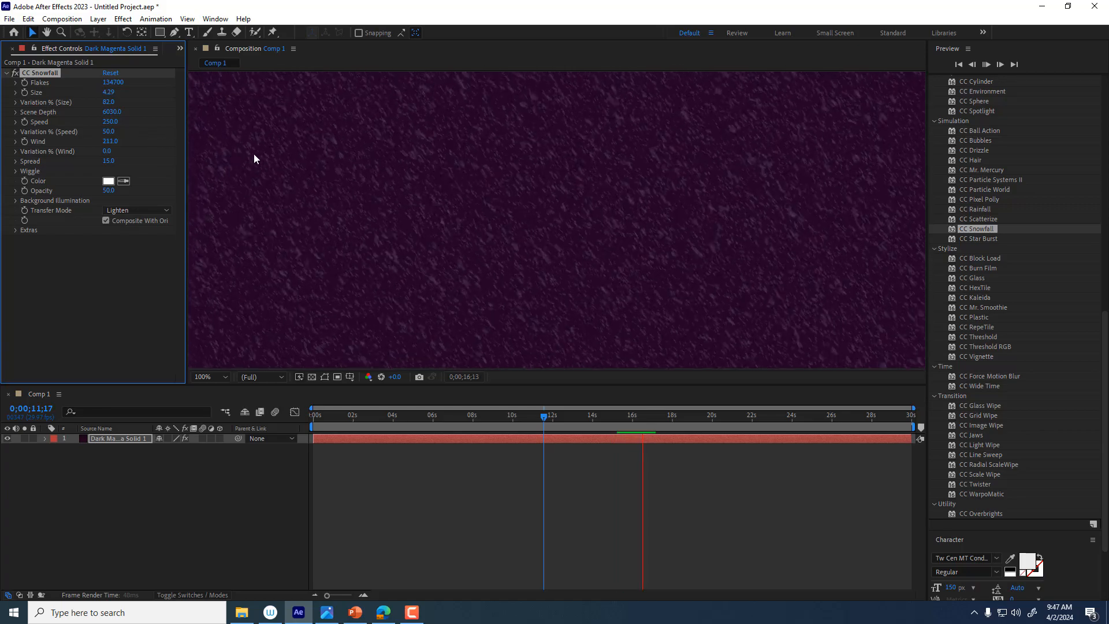
left_click_drag(109, 121, 186, 130)
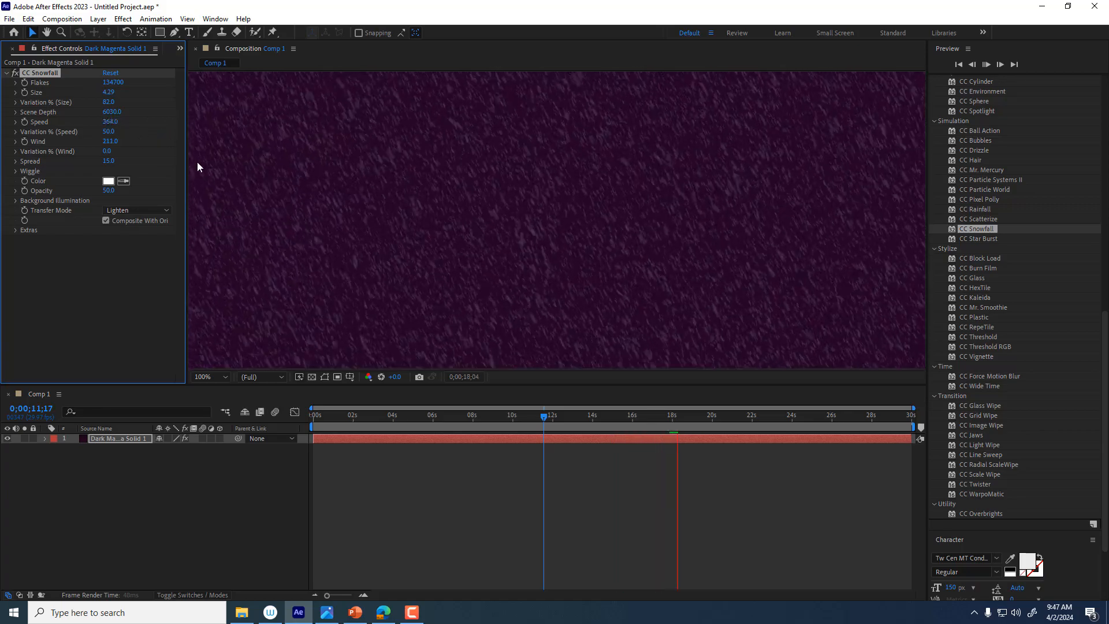
left_click_drag(113, 122, 0, 130)
key("space")
key("space")
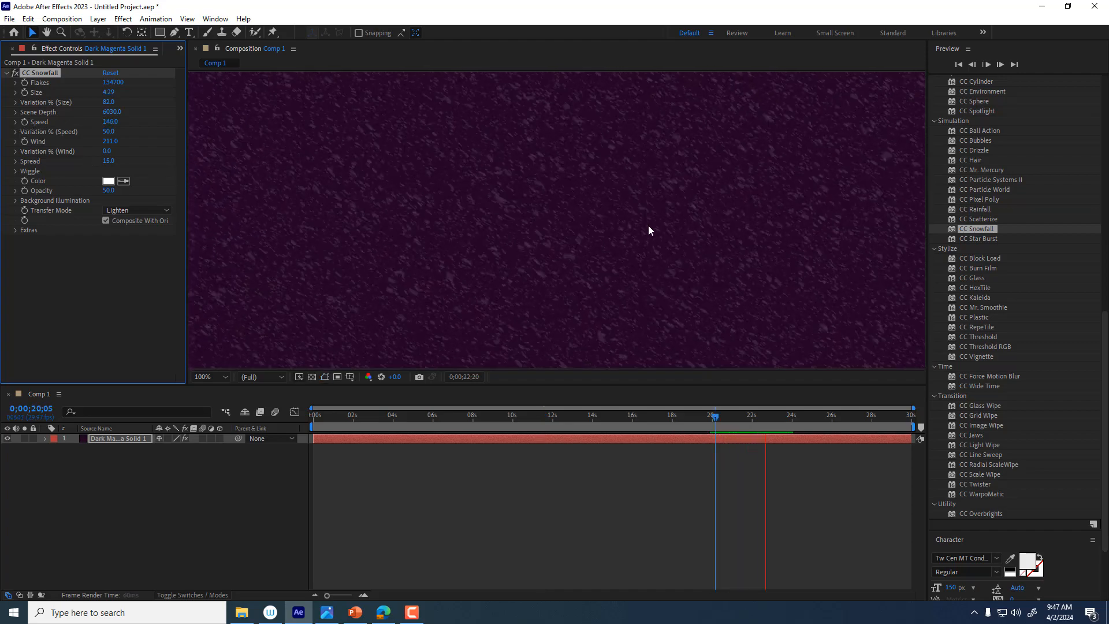
Step: Expand the snowfall's Wiggle settings, set Frequency to 2.69 and Amount to 80, and check the motion during playback
left_click(15, 172)
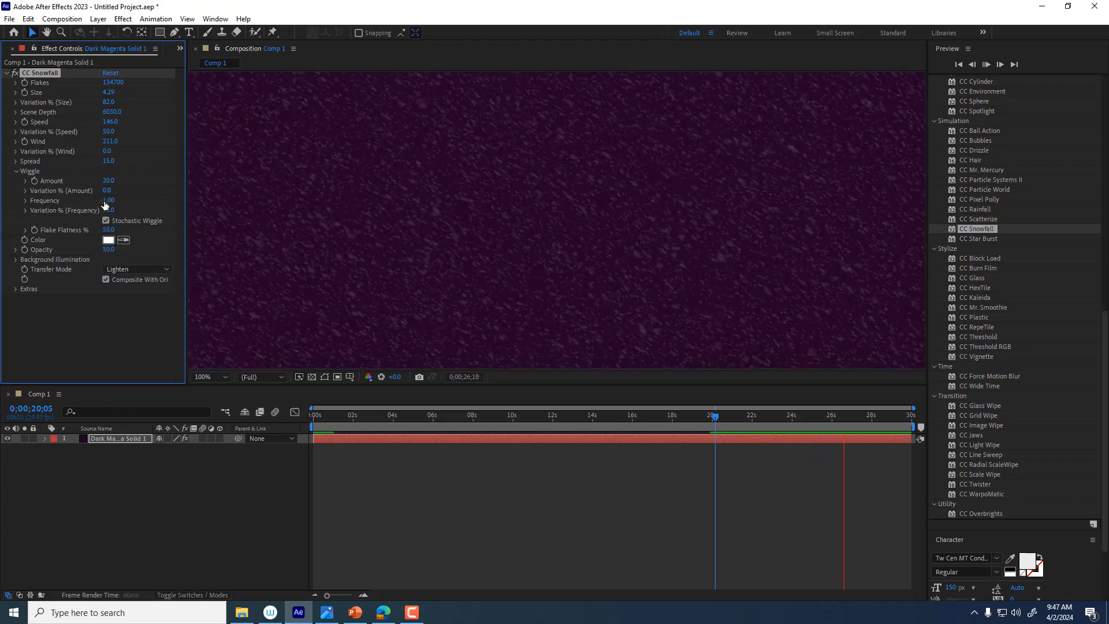
left_click_drag(109, 203, 145, 182)
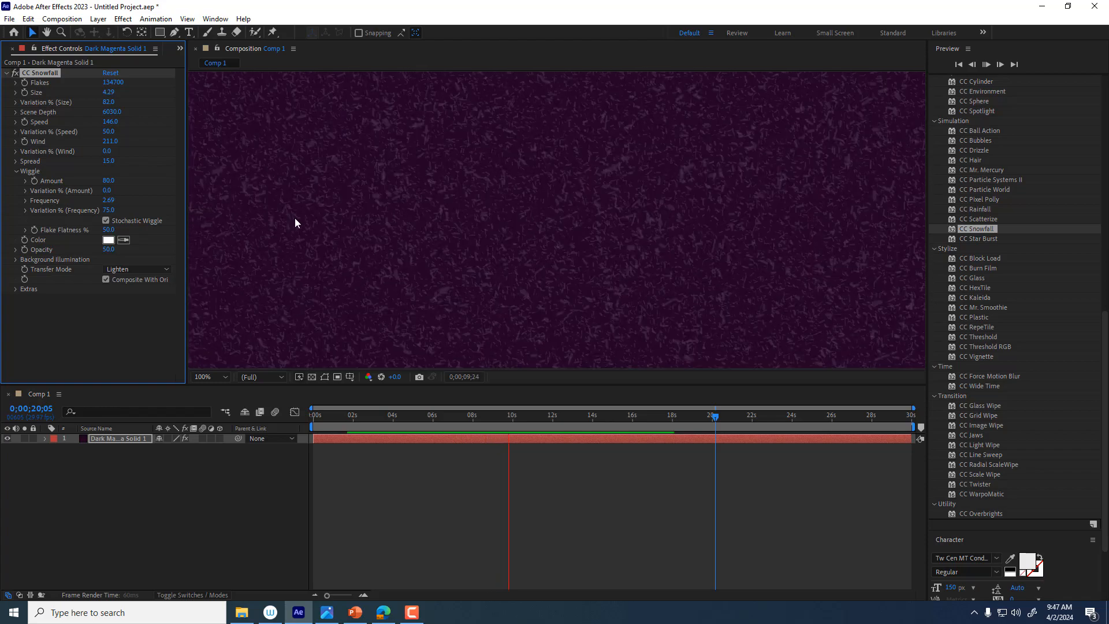
key("space")
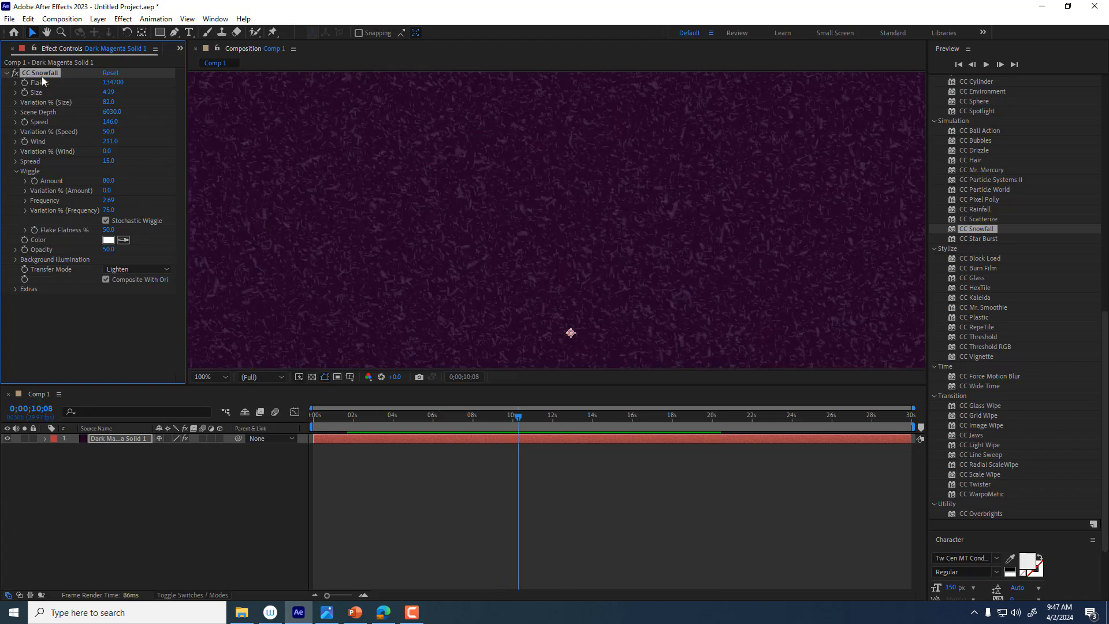
Step: Replace CC Snowfall on the dark magenta solid with CC Bubbles and view the frame at 0;00;01;13
key("Delete")
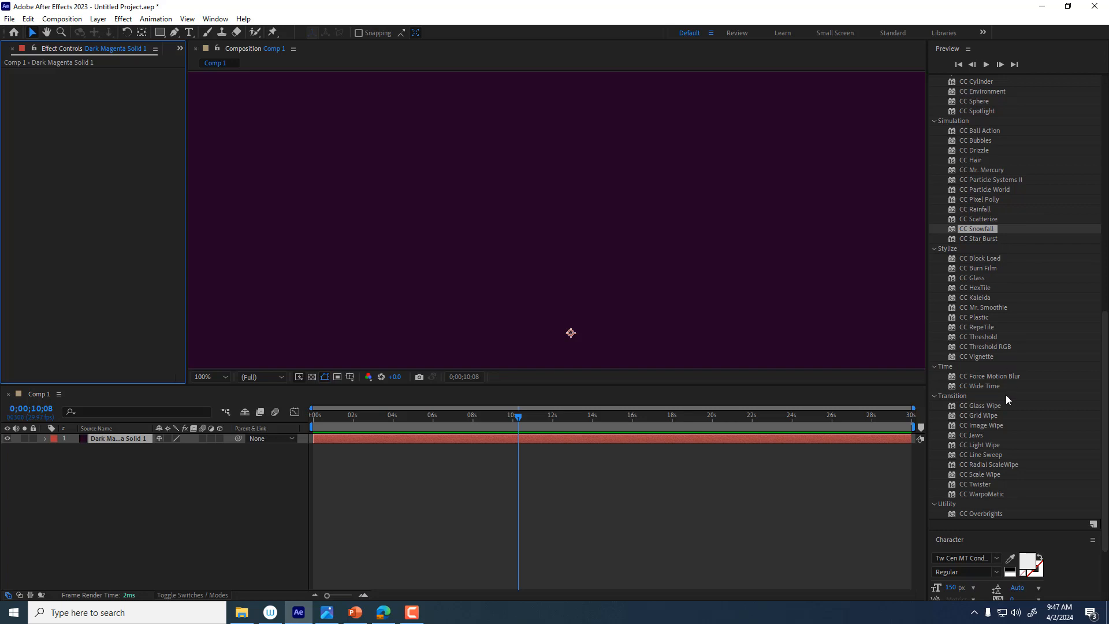
left_click_drag(974, 142, 645, 225)
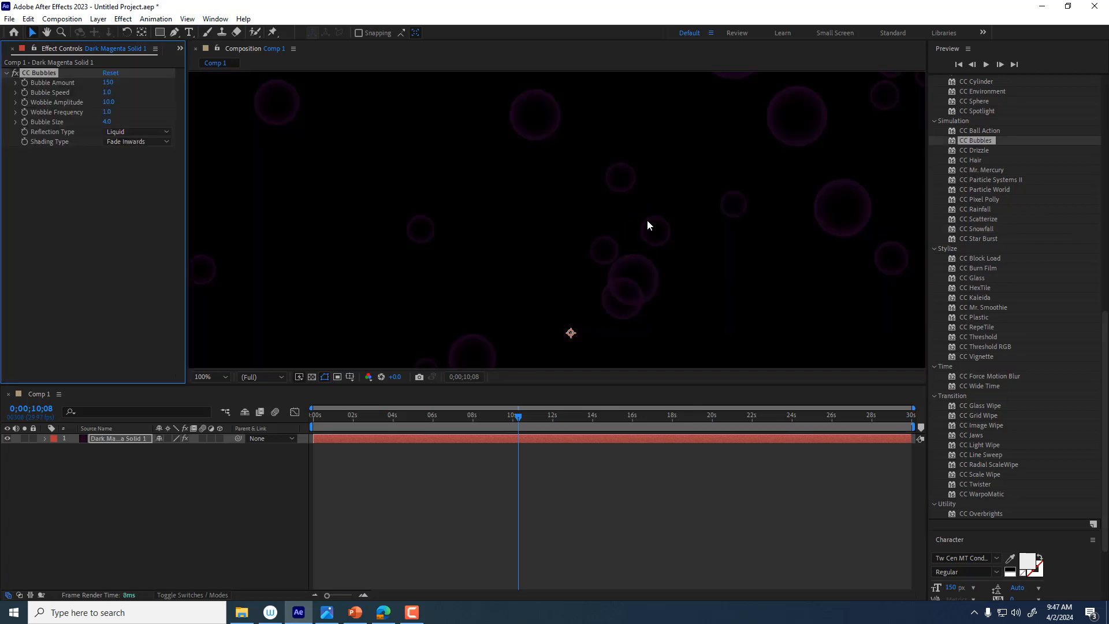
left_click_drag(446, 415, 334, 410)
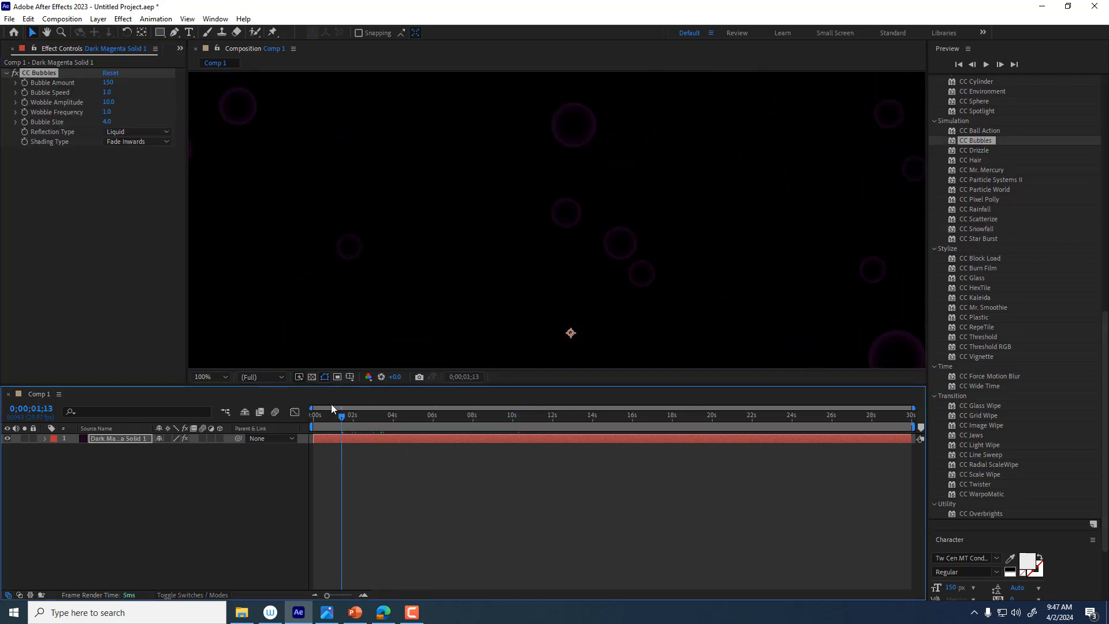
Step: Create a new 1920 x 1080 px solid in bright magenta A40AB2 above the dark one
left_click(140, 437)
key("ctrl+y")
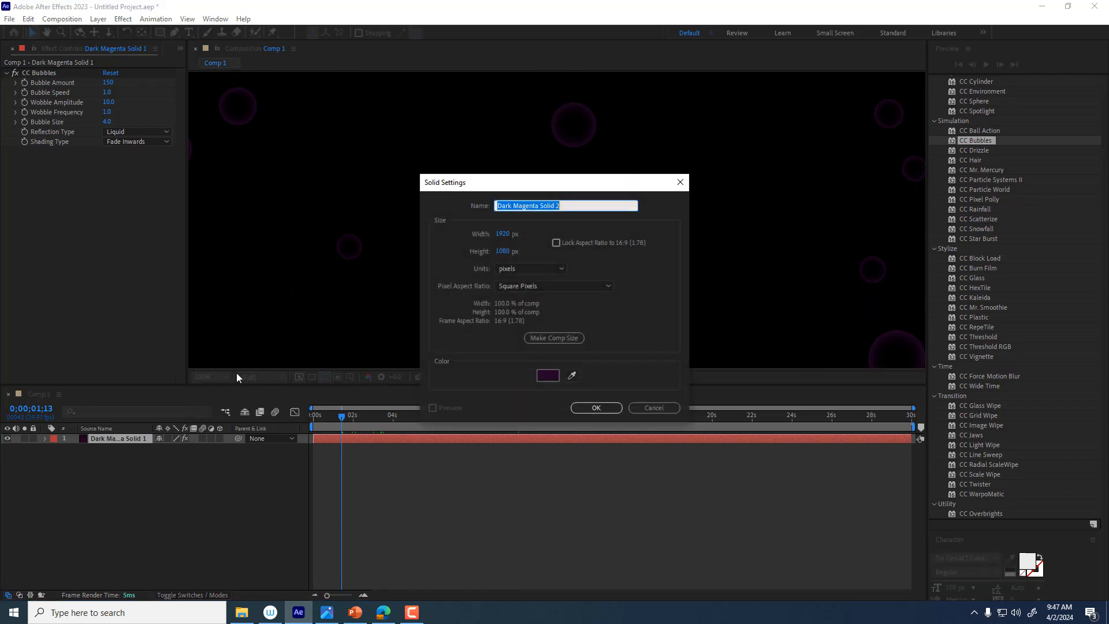
left_click(548, 376)
left_click(555, 277)
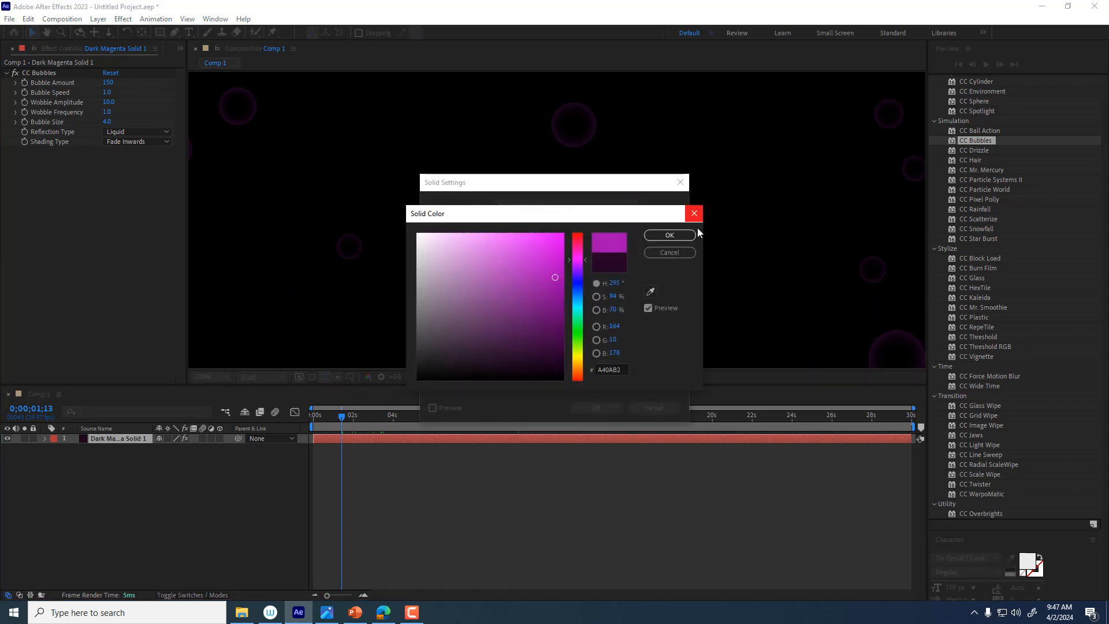
left_click(670, 235)
left_click(596, 407)
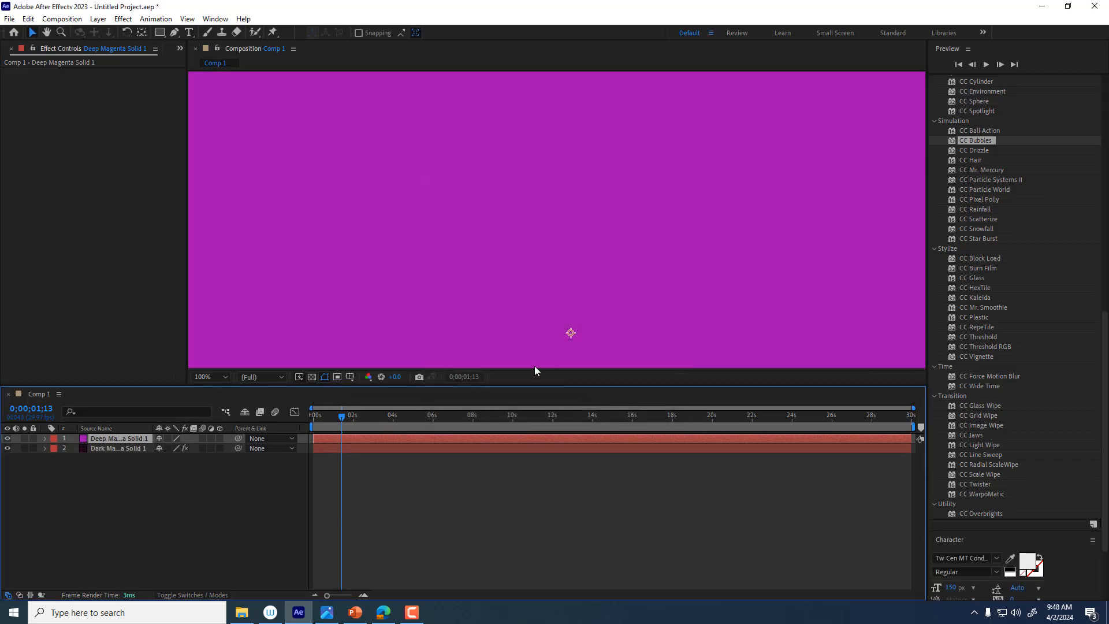
Step: Preview the composition, and delete the dark magenta solid that carries CC Bubbles
key("space")
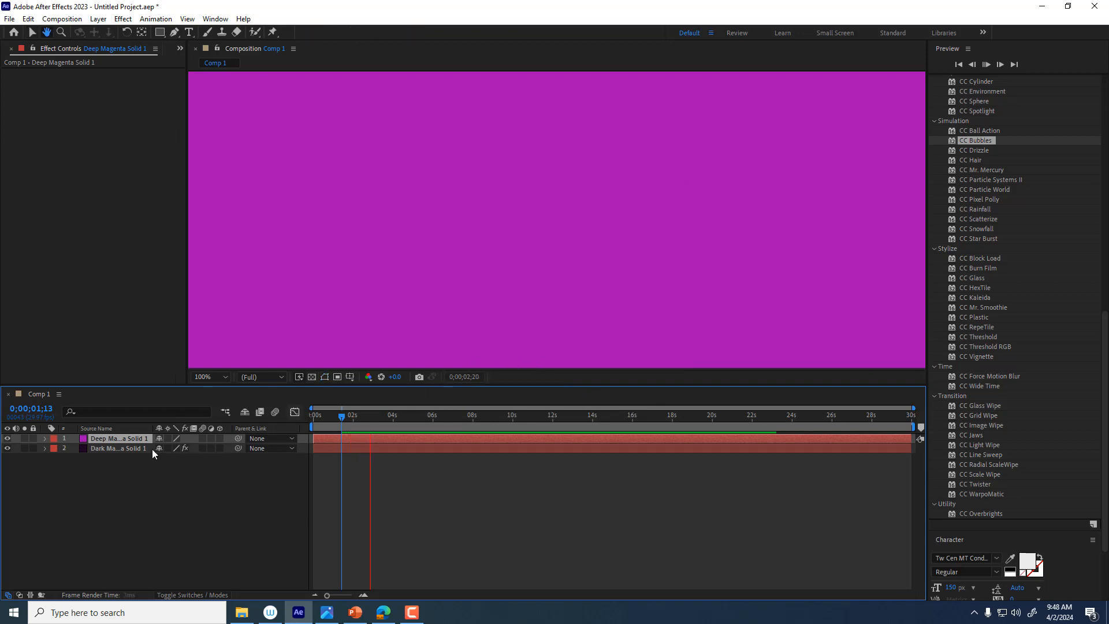
left_click(120, 448)
left_click(123, 436)
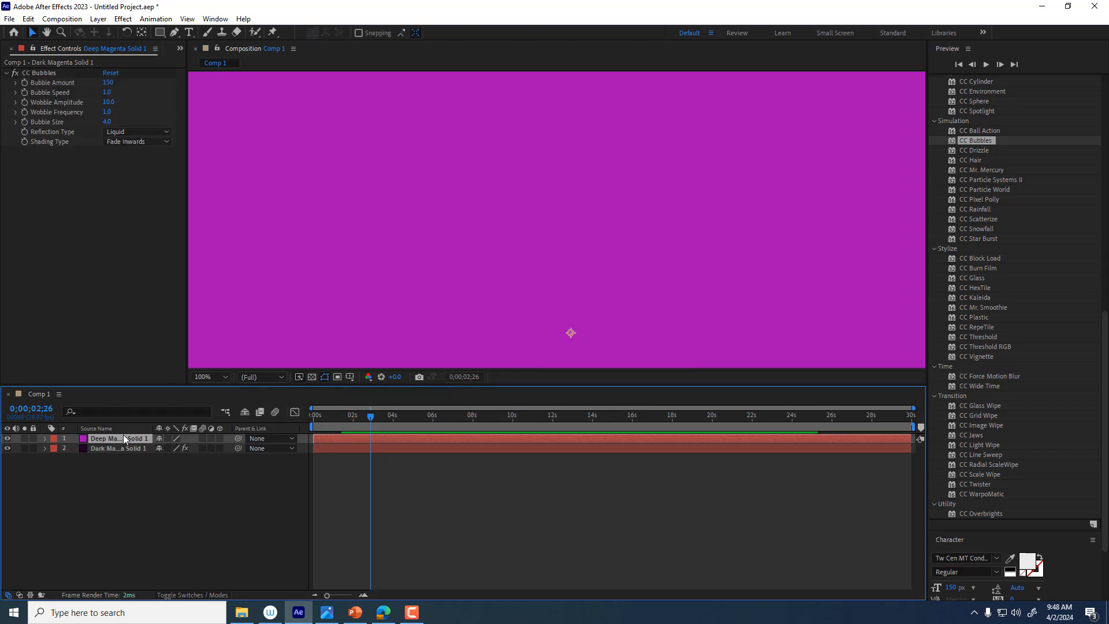
left_click(118, 448)
key("Delete")
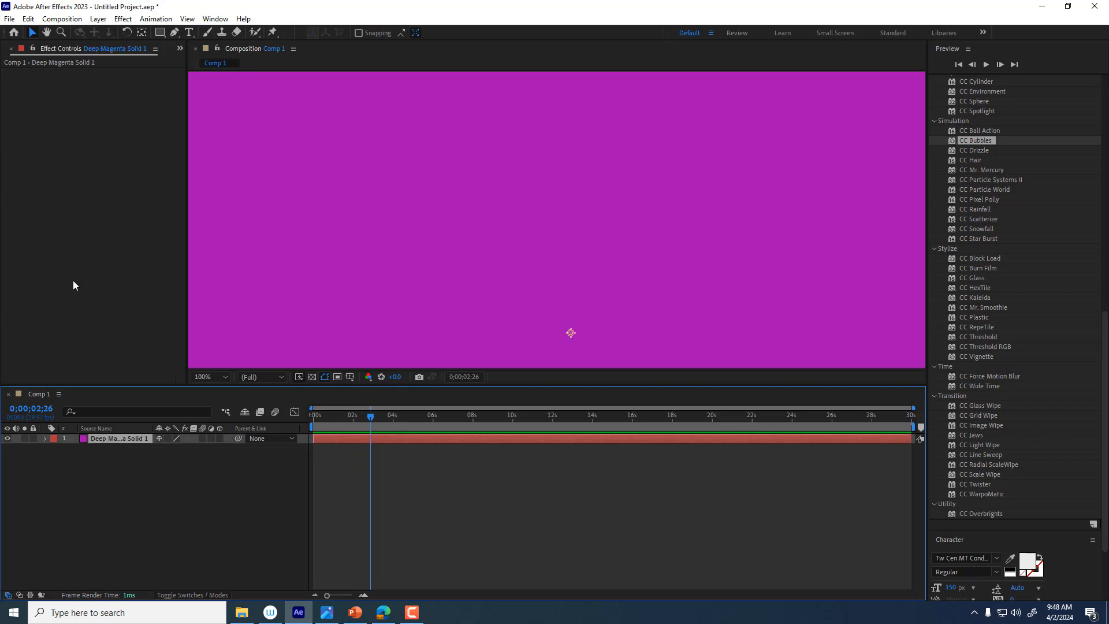
Step: Apply CC Bubbles to the bright magenta solid and preview it from 0;00;01;28
left_click_drag(976, 140, 588, 169)
left_click(351, 413)
key("space")
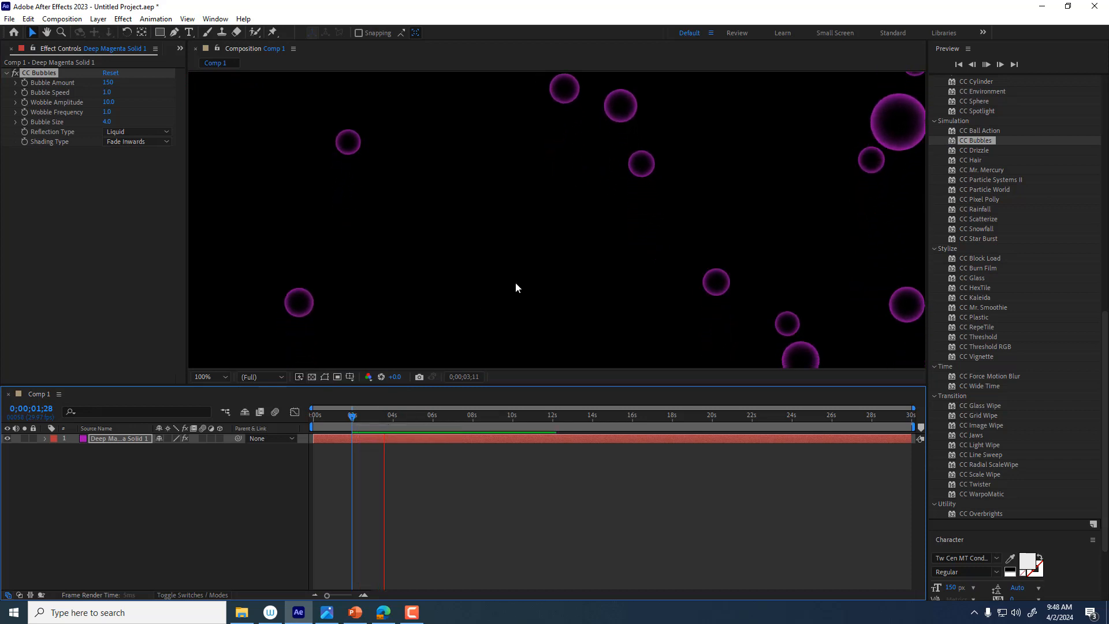
Step: Set Bubble Amount to 293 and Bubble Speed to 5.6, previewing from 0;00;07;12
left_click_drag(106, 83, 115, 78)
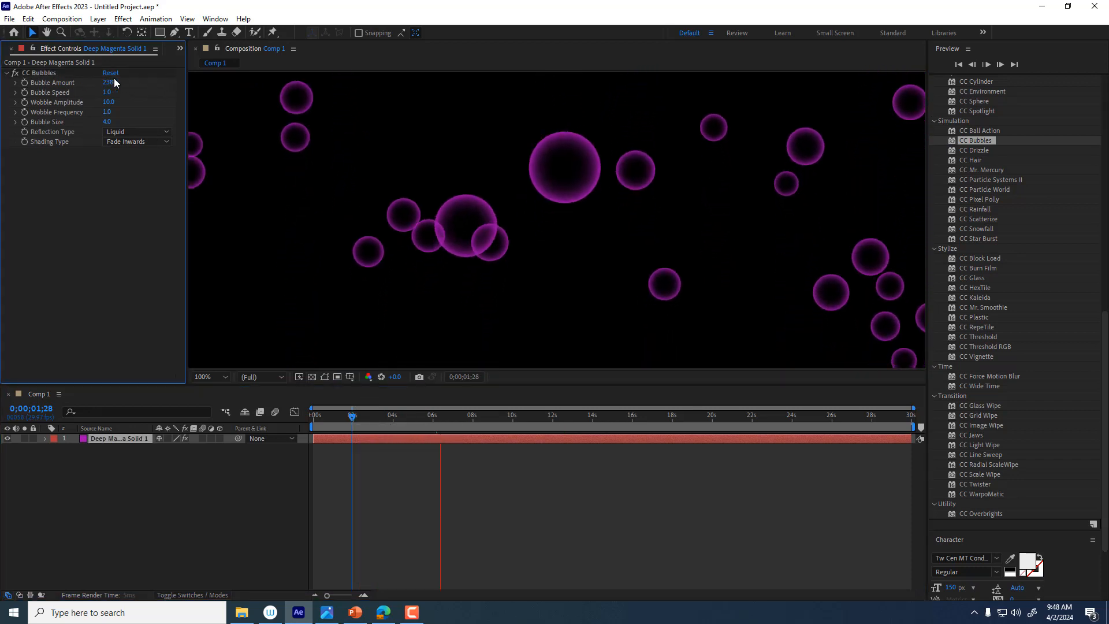
key("space")
left_click_drag(352, 417, 461, 416)
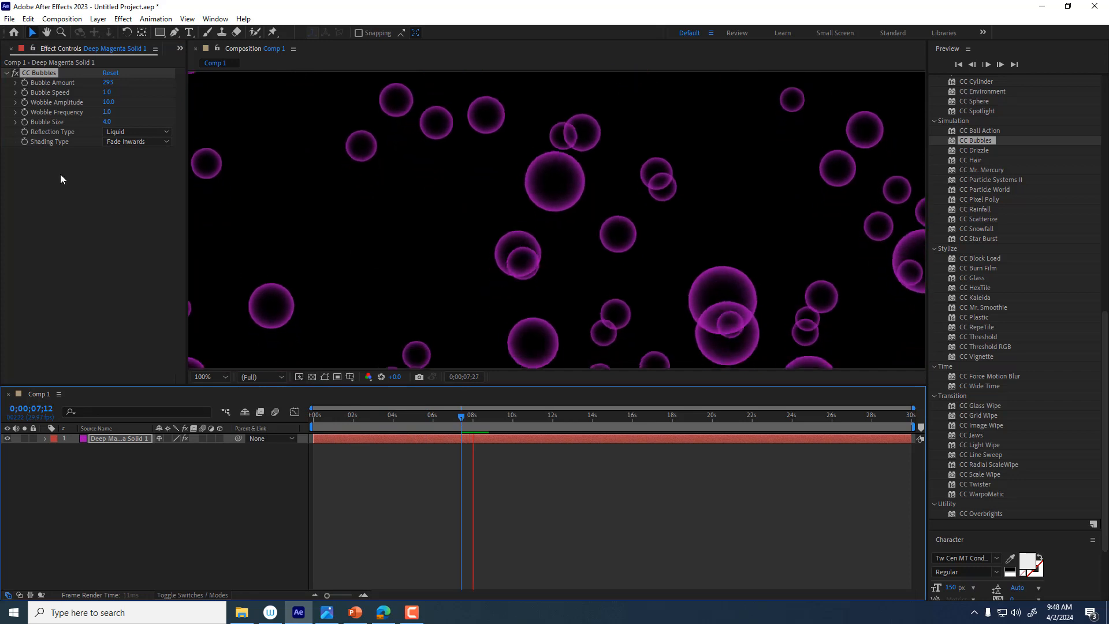
left_click_drag(107, 92, 203, 88)
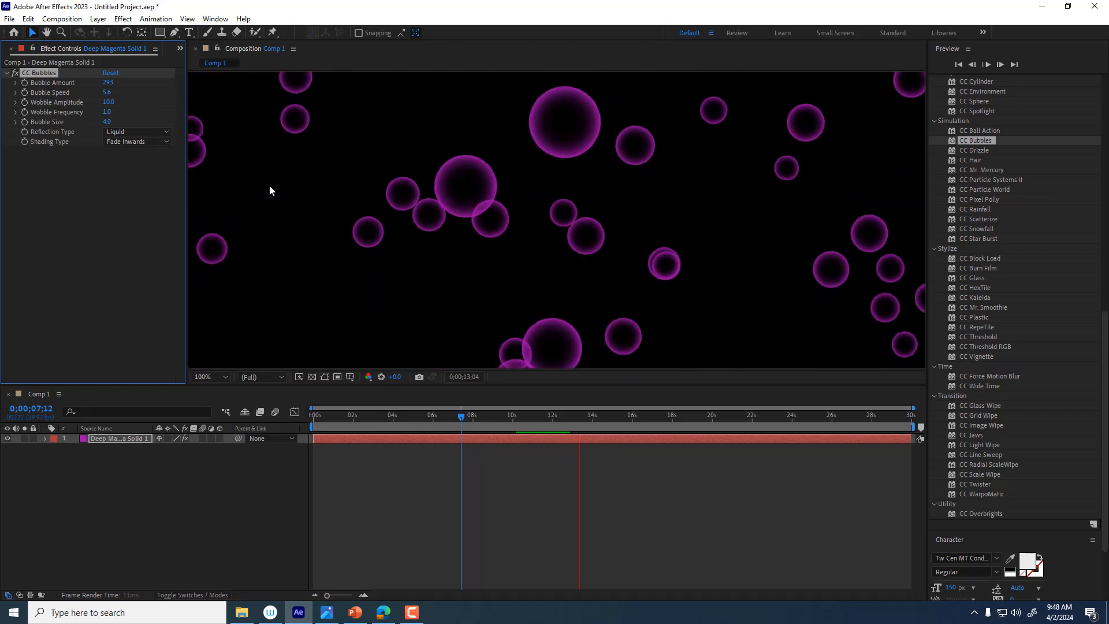
Step: At 0;00;01;13, set the bubbles' Wobble Frequency to 1.3 and Bubble Size to 3.4
left_click_drag(452, 415, 341, 415)
left_click_drag(108, 112, 127, 103)
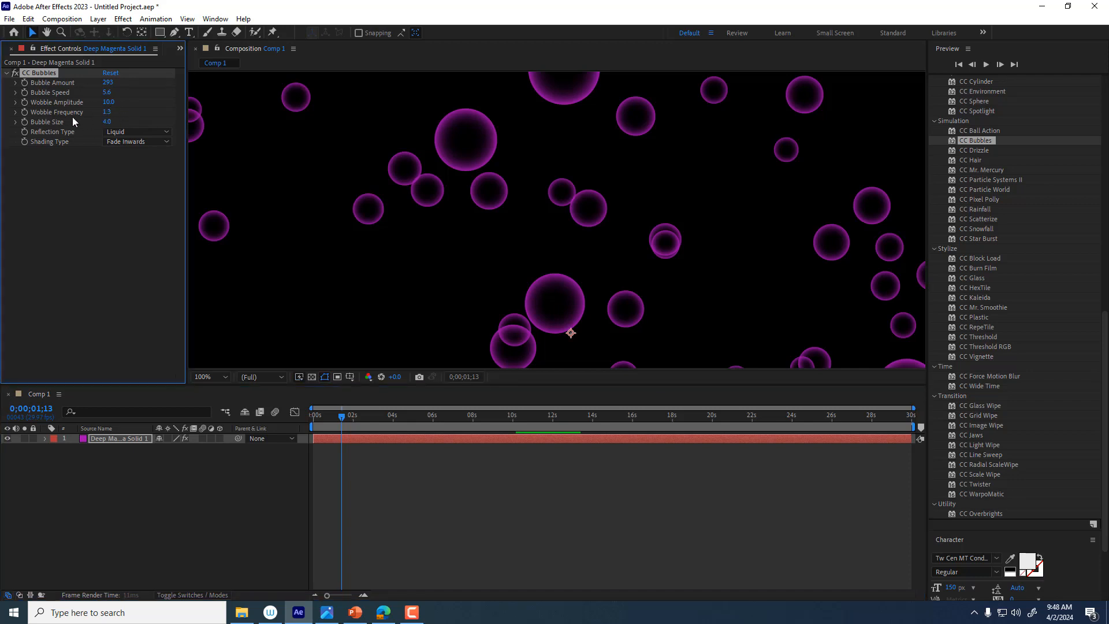
left_click_drag(106, 122, 80, 126)
Step: Set the bubbles' Reflection Type to Metal and Shading Type to Fade Outwards, and preview the look
left_click(126, 131)
left_click(127, 157)
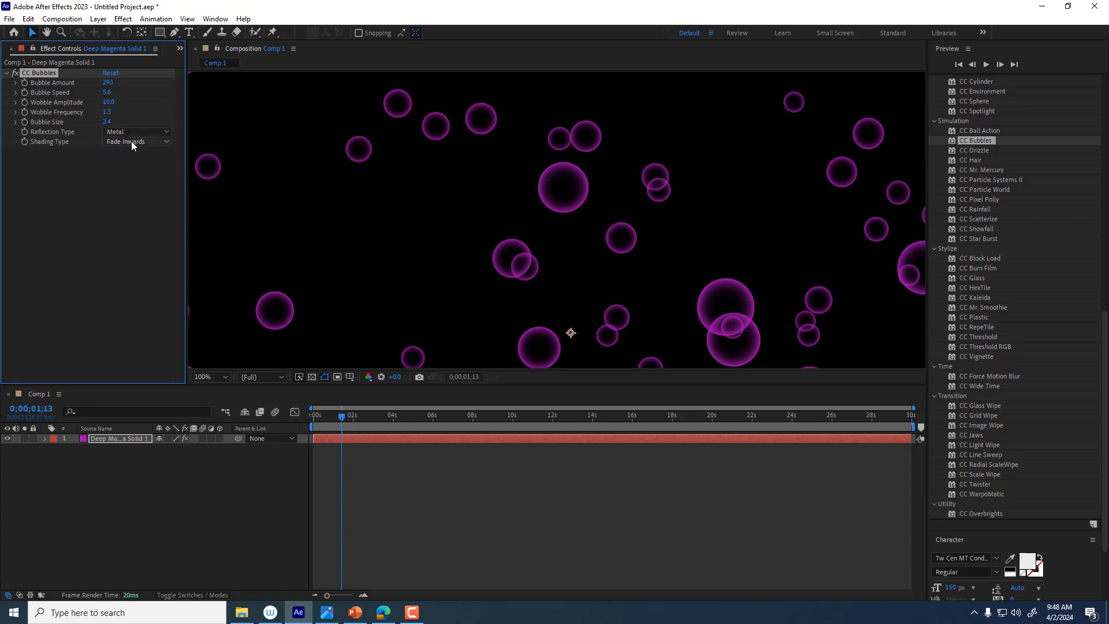
left_click(131, 141)
left_click(141, 206)
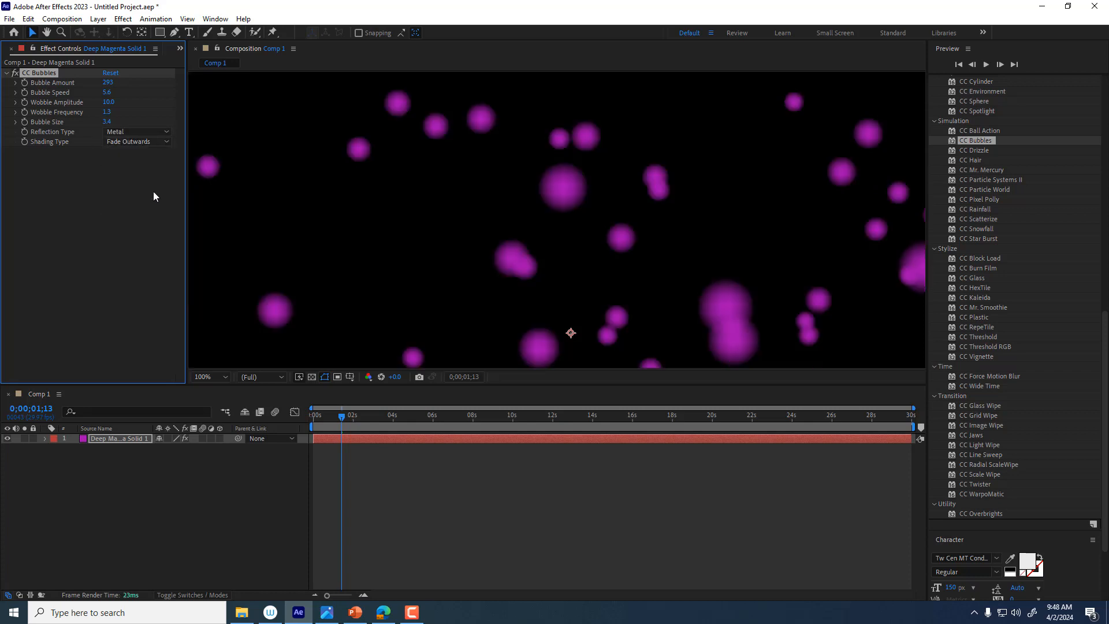
key("space")
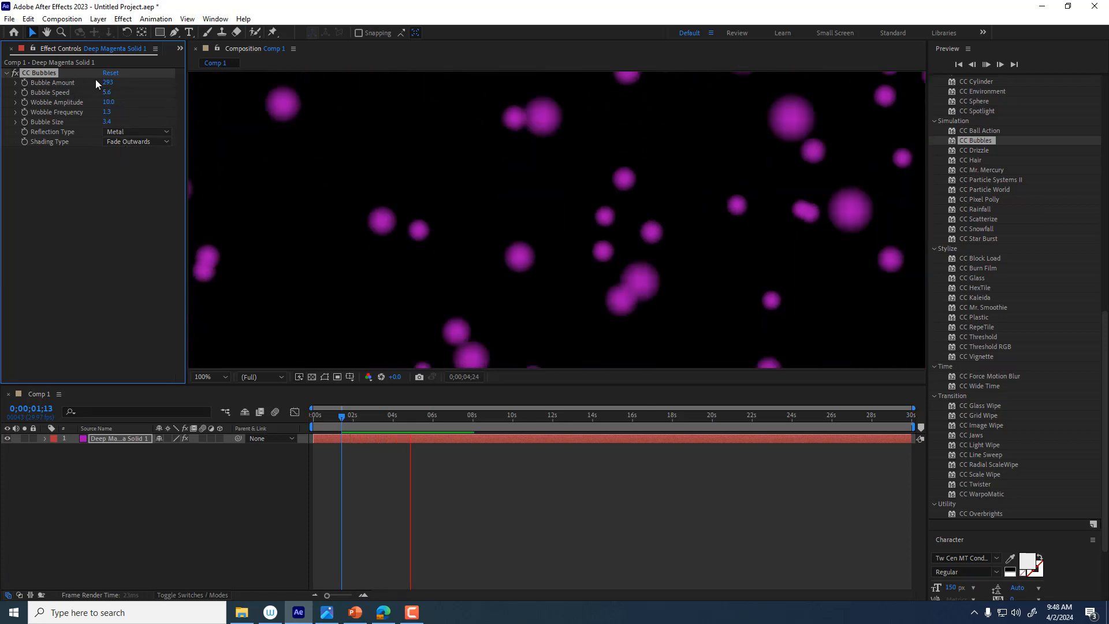
Step: Try slower and negative Bubble Speed values during playback, settling on 0.4
left_click_drag(107, 93, 27, 93)
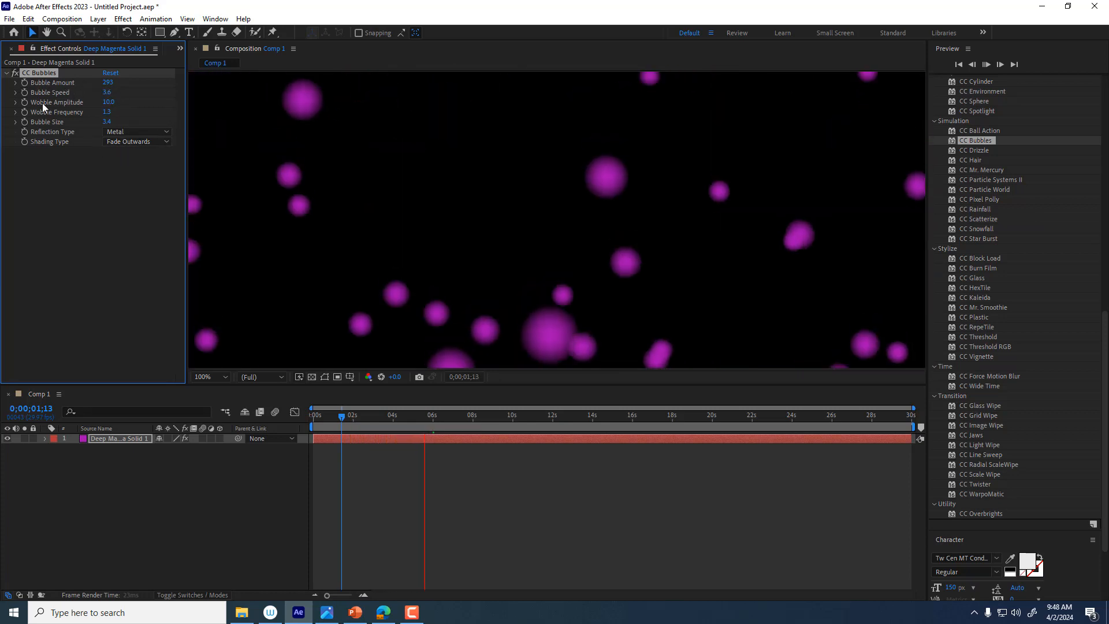
left_click_drag(107, 93, 11, 93)
left_click_drag(106, 92, 5, 103)
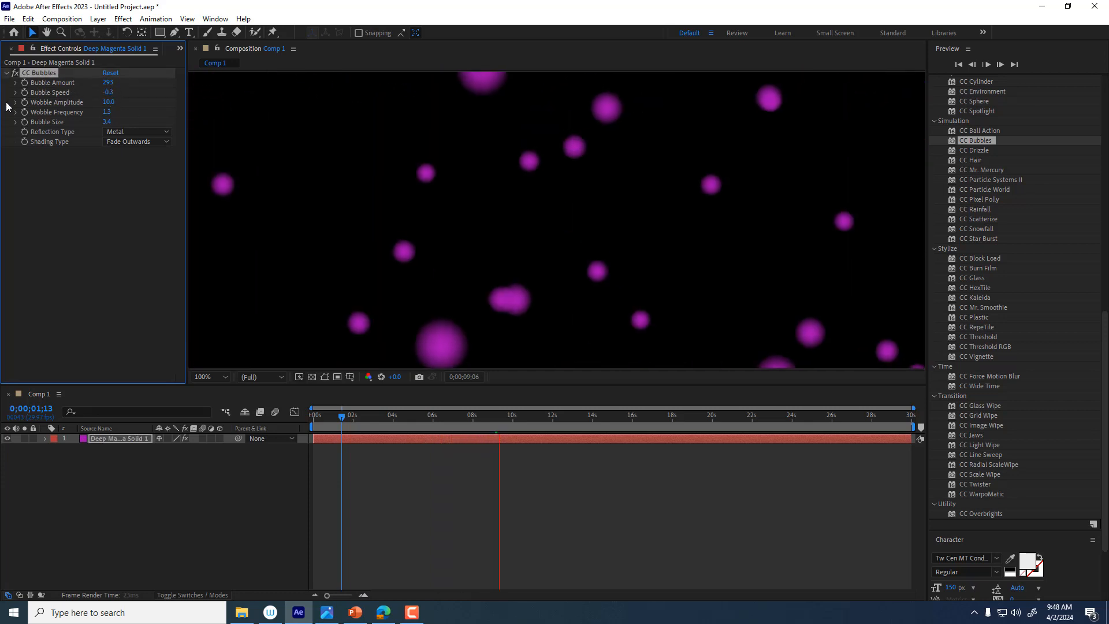
left_click_drag(107, 92, 4, 99)
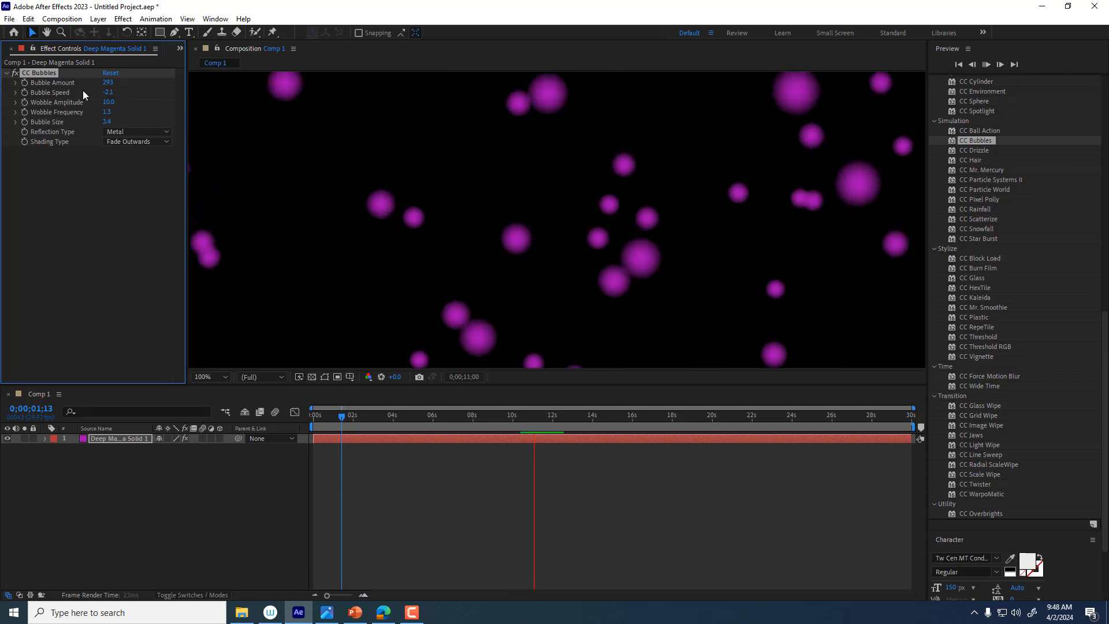
left_click_drag(108, 92, 132, 91)
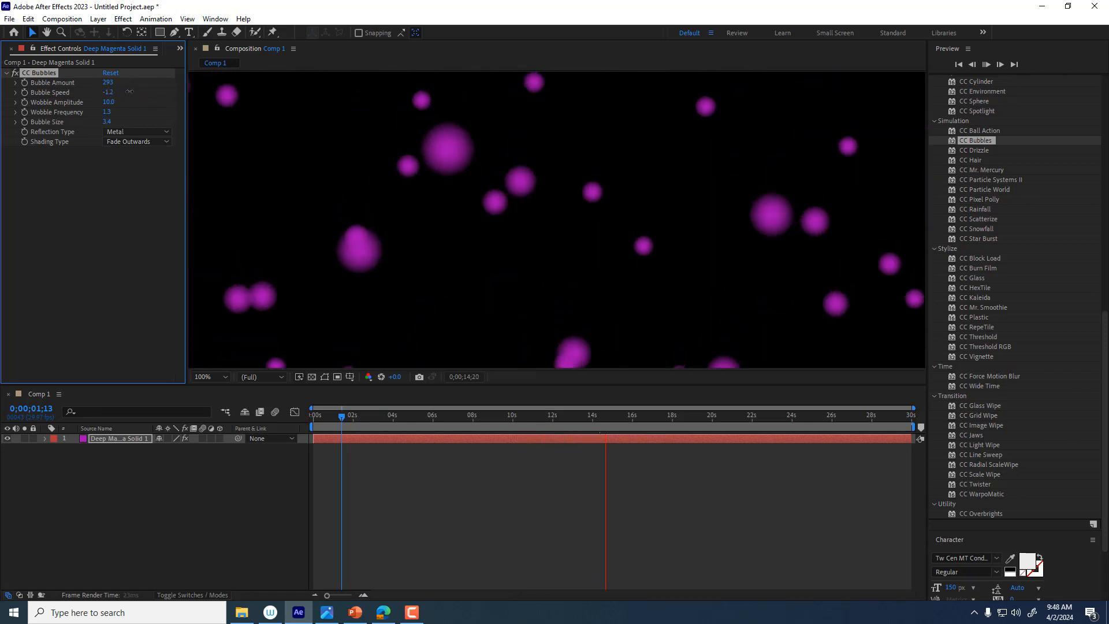
left_click_drag(108, 92, 143, 86)
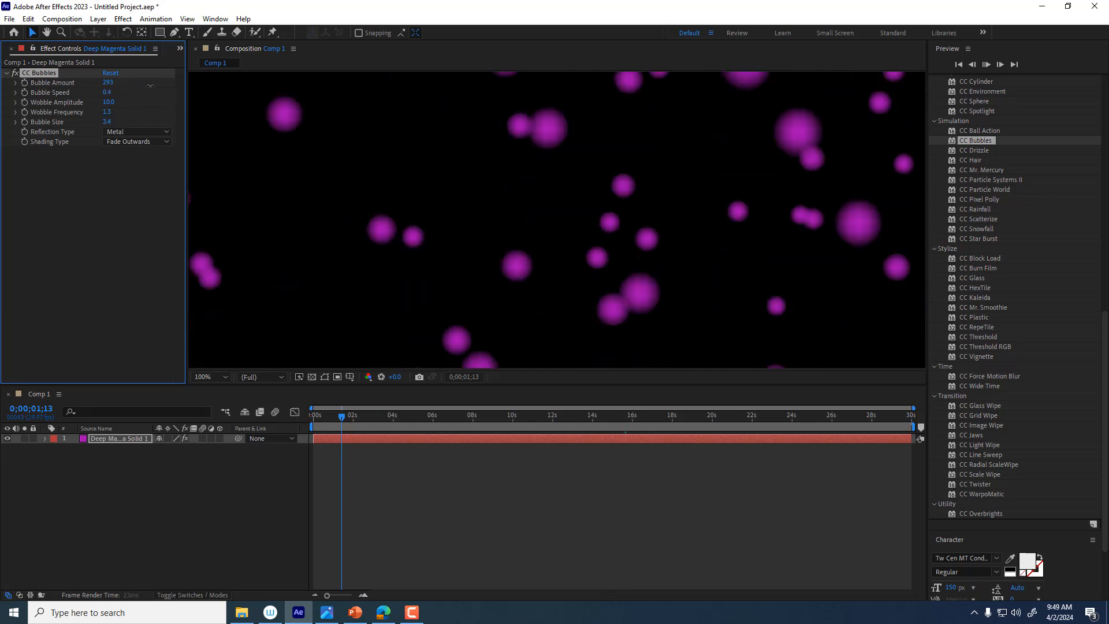
Step: Preview from 0;00;03;14 while setting Bubble Amount to 814, Bubble Speed to 0.4, Wobble Amplitude to 14.2 and Bubble Size to 4.8
mouse_move(339, 414)
left_mouse_down()
mouse_move(322, 416)
mouse_move(359, 415)
left_mouse_up()
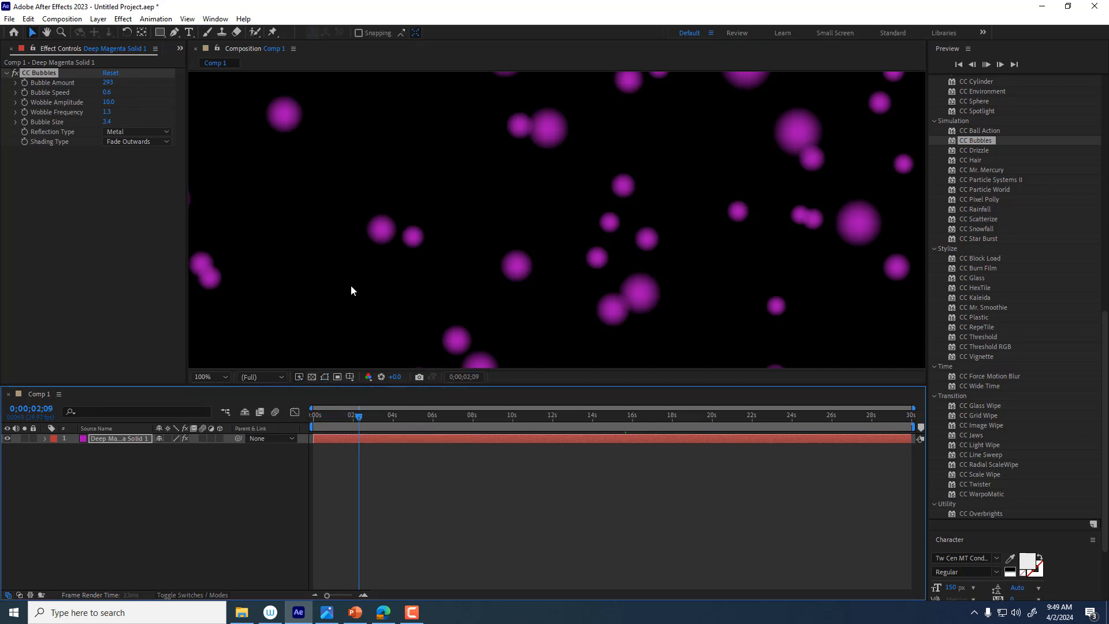
left_click(382, 417)
key("space")
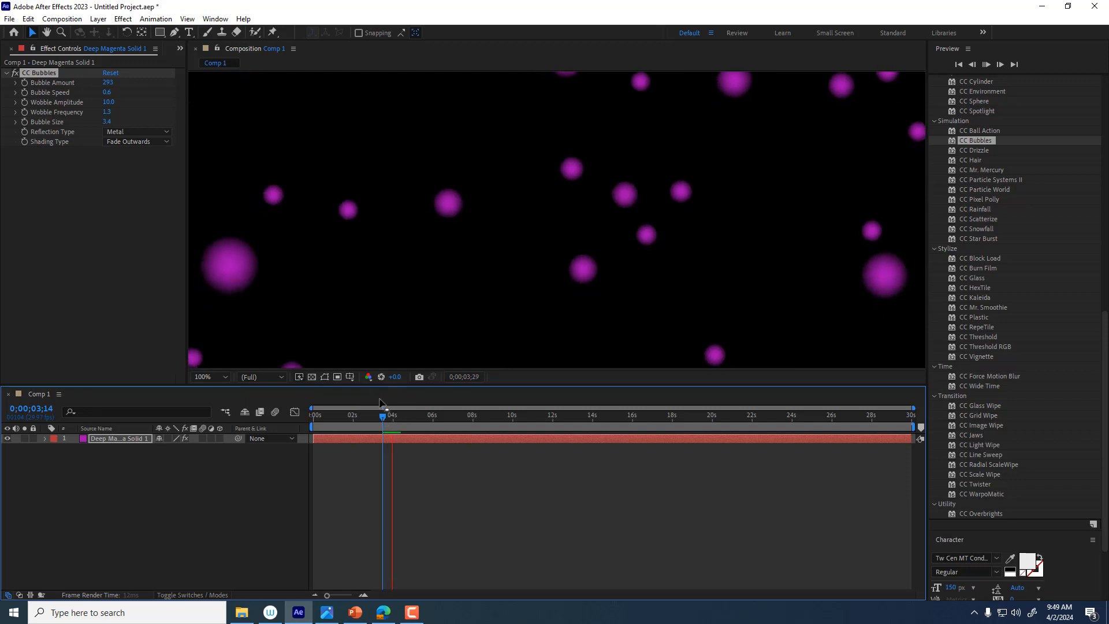
left_click_drag(108, 93, 414, 56)
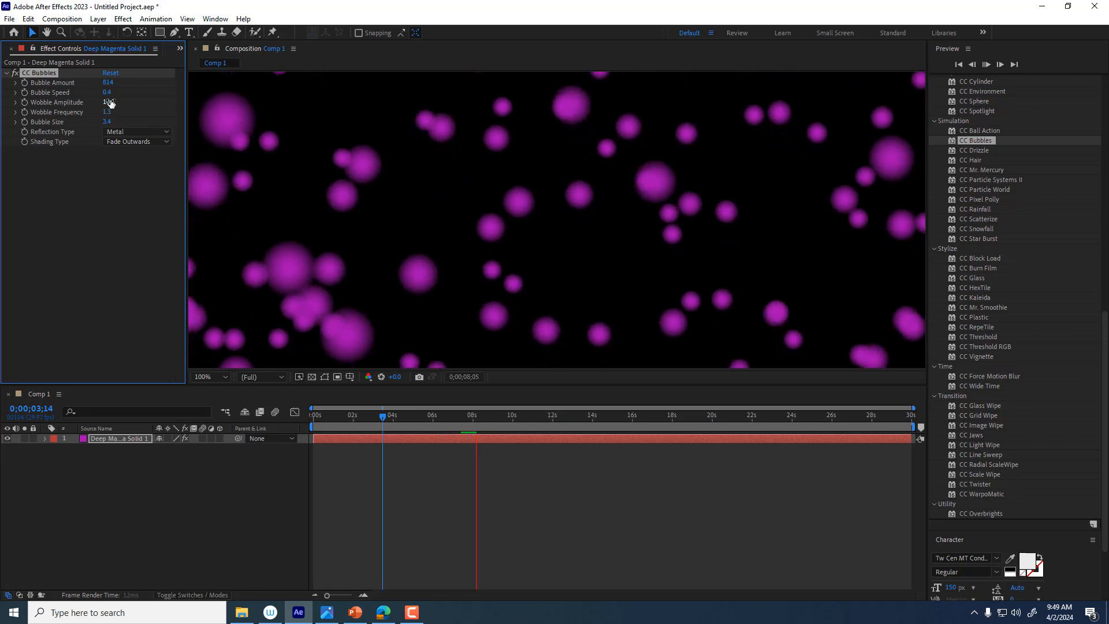
mouse_move(111, 103)
left_mouse_down()
mouse_move(112, 123)
mouse_move(132, 122)
left_mouse_up()
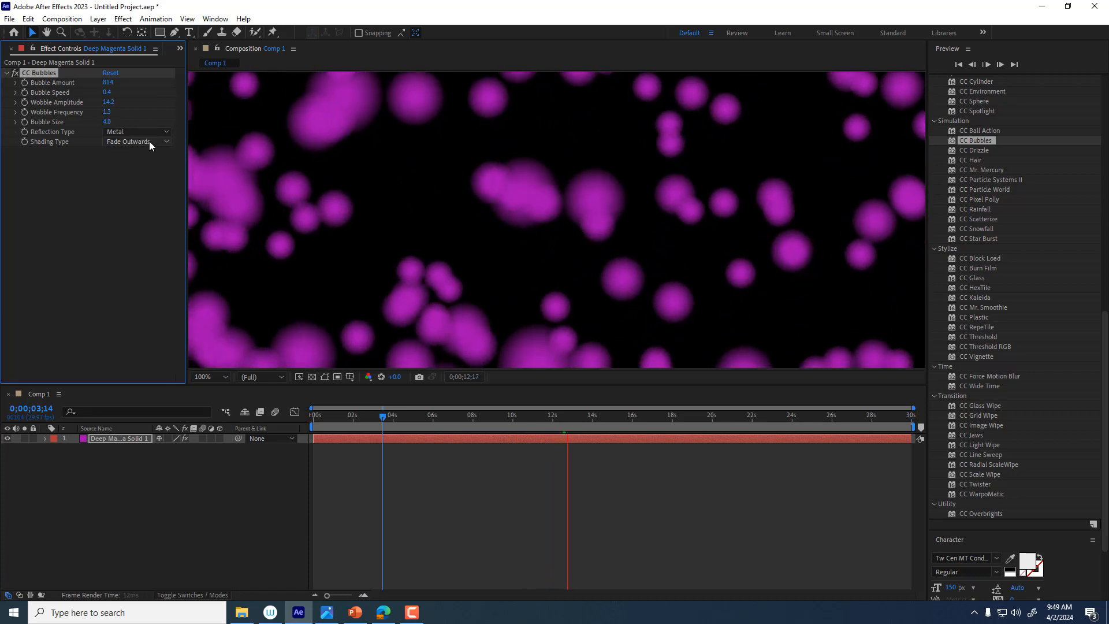
Step: Change the bubbles' Shading Type to Darken and stop the preview
left_click(149, 142)
left_click(144, 180)
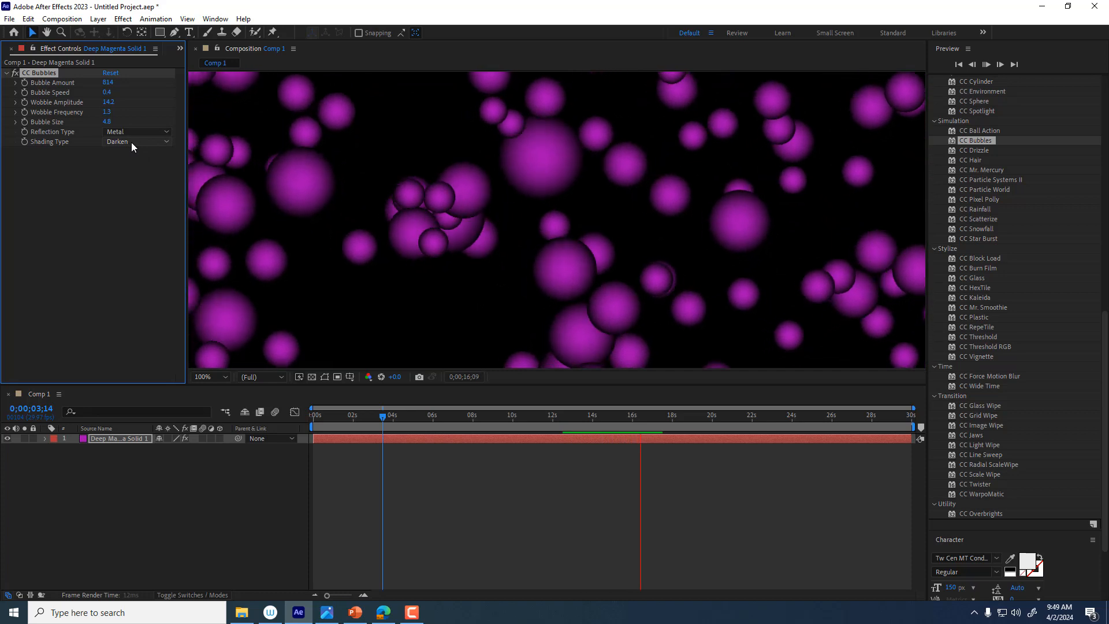
left_click(110, 453)
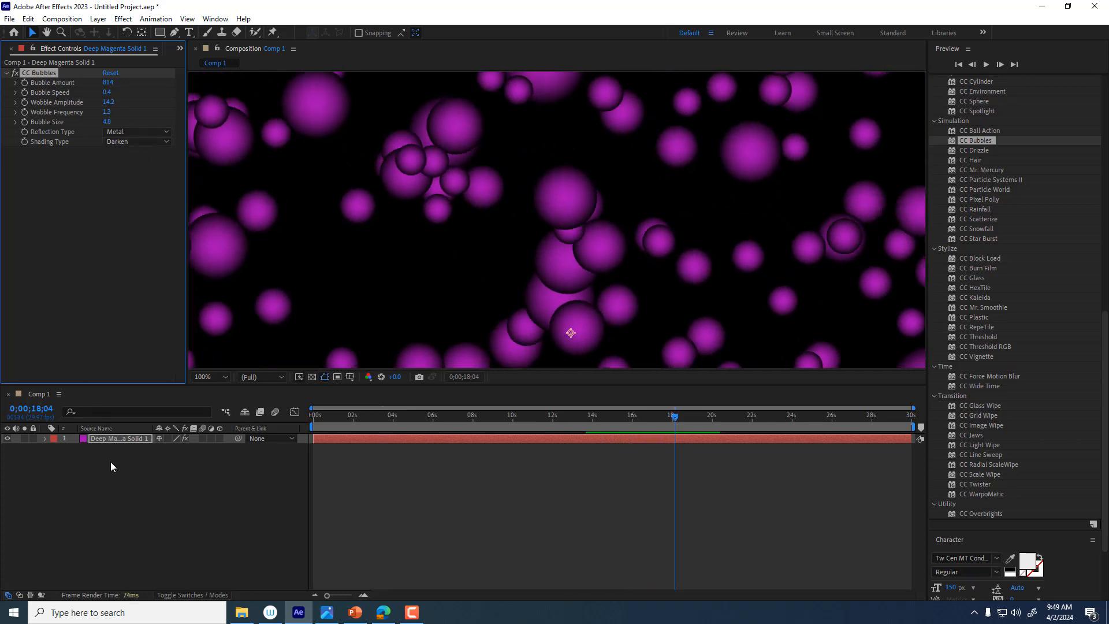
Step: Remove the CC Bubbles effect from the Deep Magenta solid
left_click(110, 441)
left_click(47, 72)
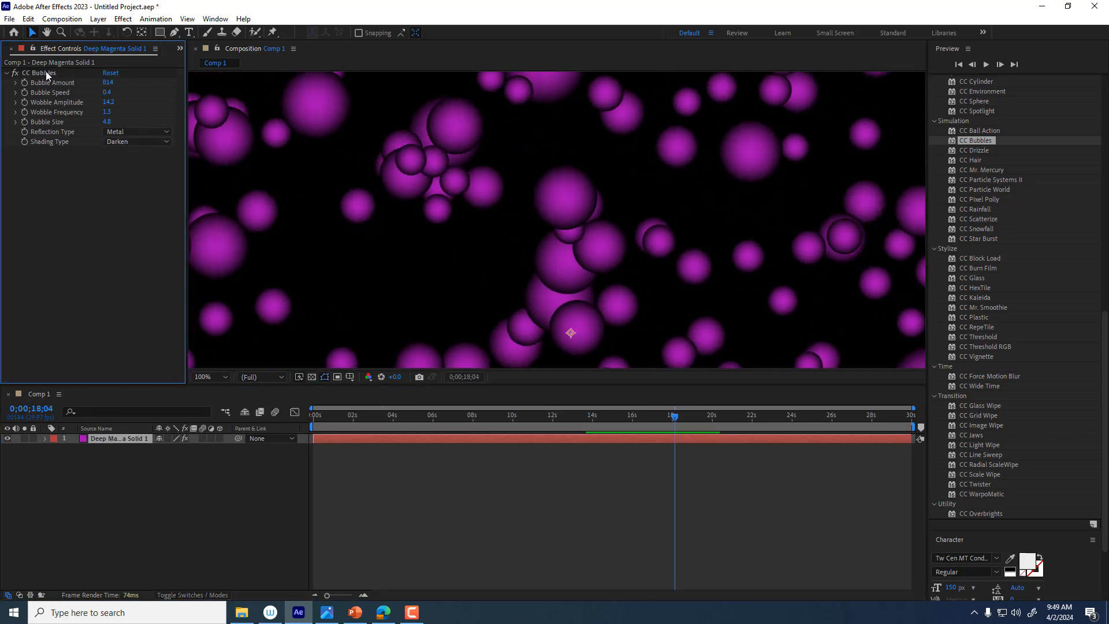
key("Delete")
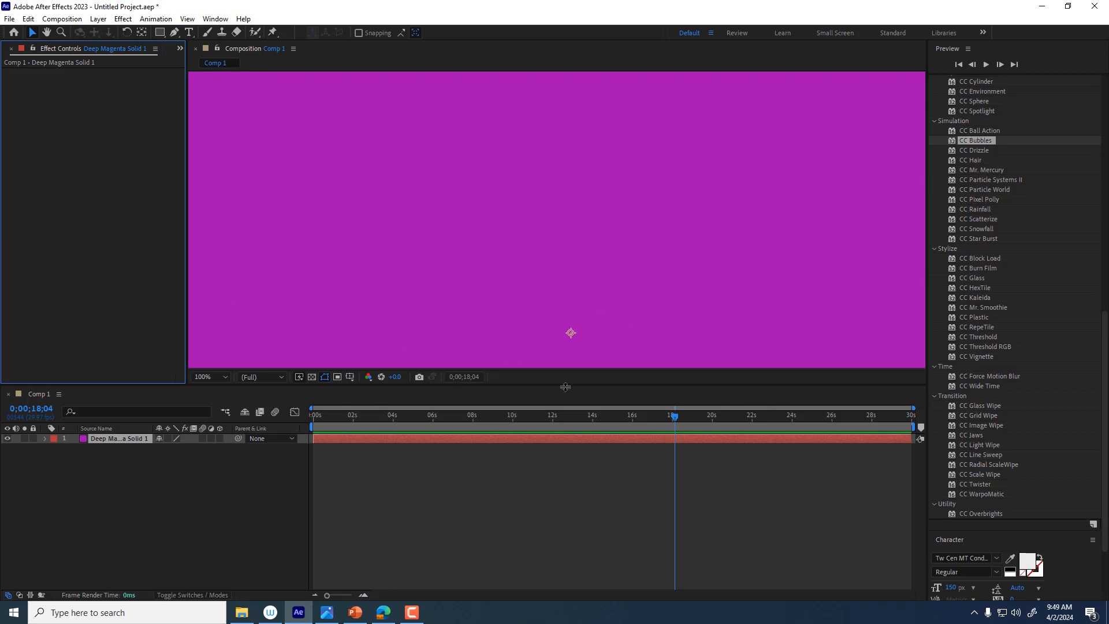
Step: Apply the CC Particle Systems II effect to the Deep Magenta solid and preview it from the first frame
left_click(990, 179)
left_click_drag(990, 180, 530, 190)
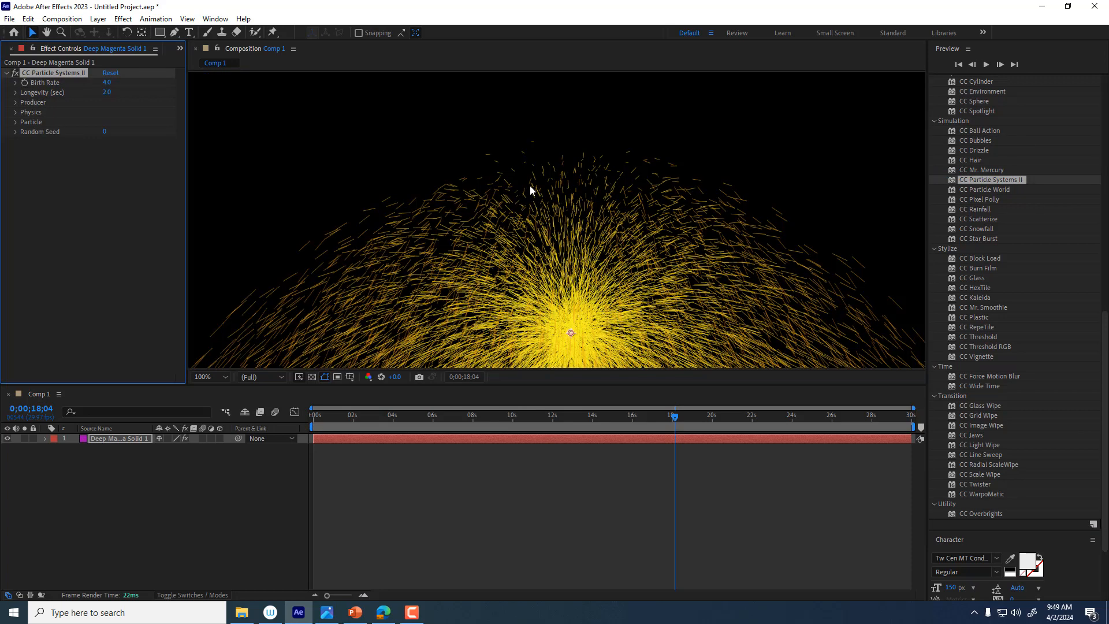
left_click_drag(365, 415, 304, 419)
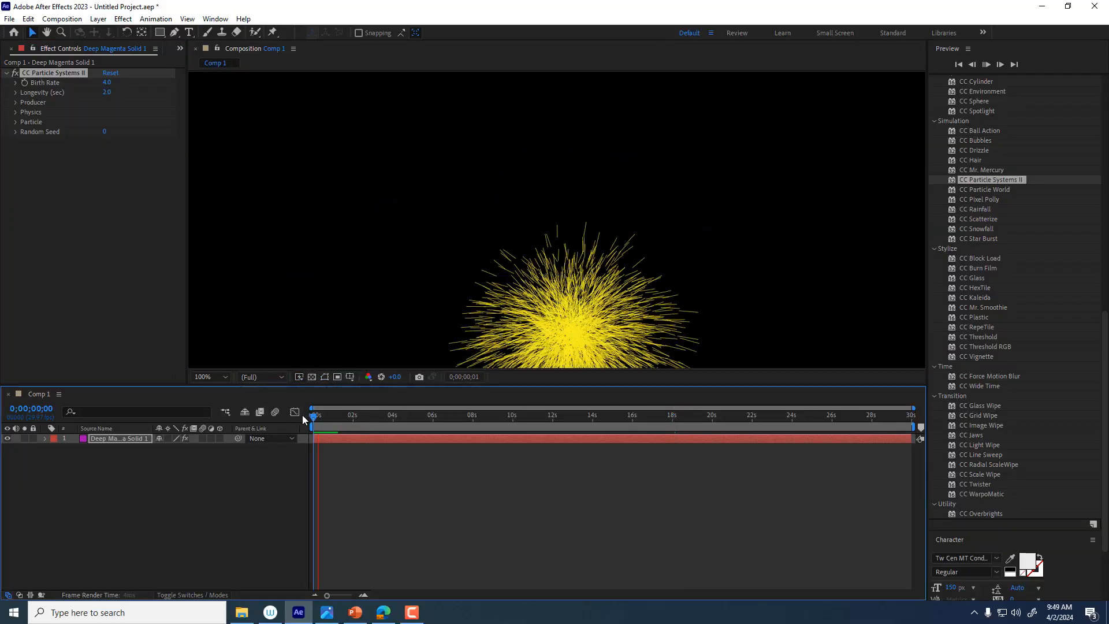
key("space")
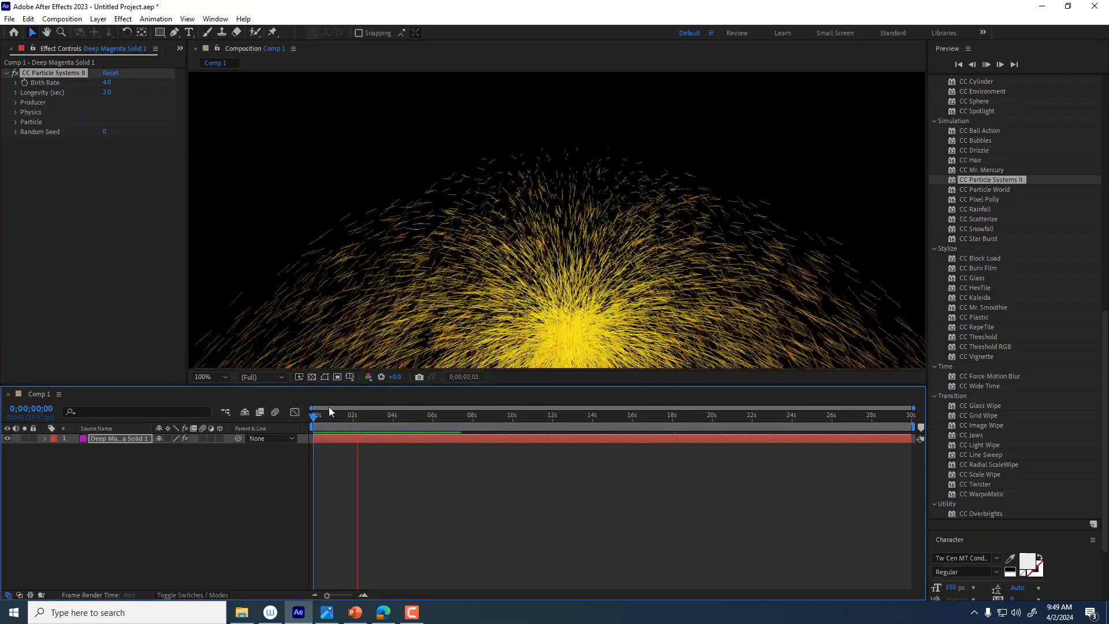
key("space")
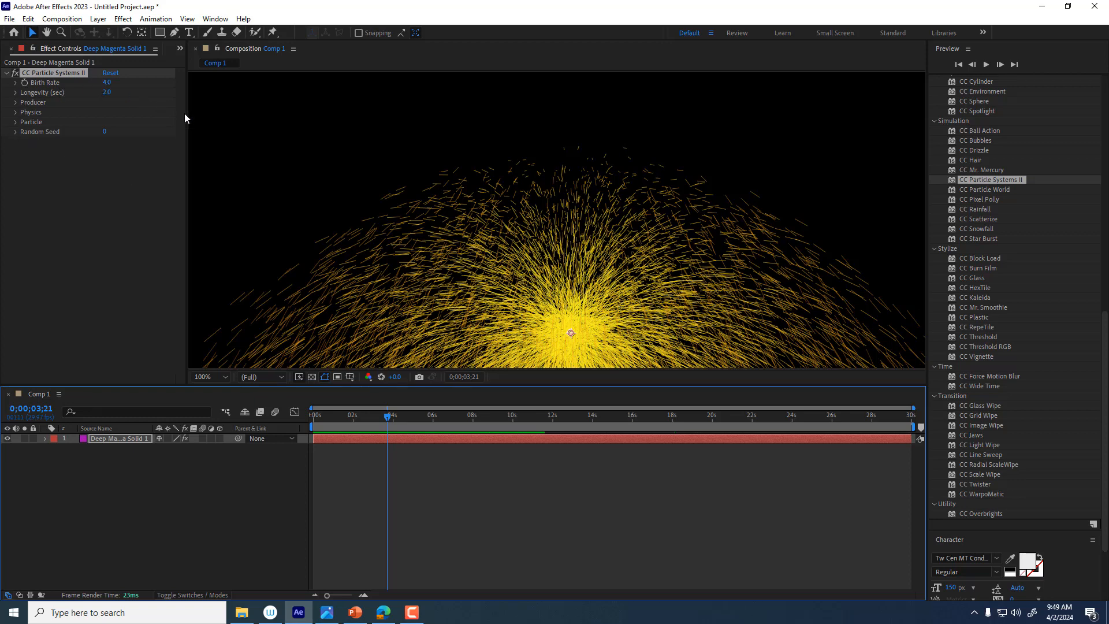
Step: Try Shaded Sphere as the Particle Type and preview the look
left_click(15, 122)
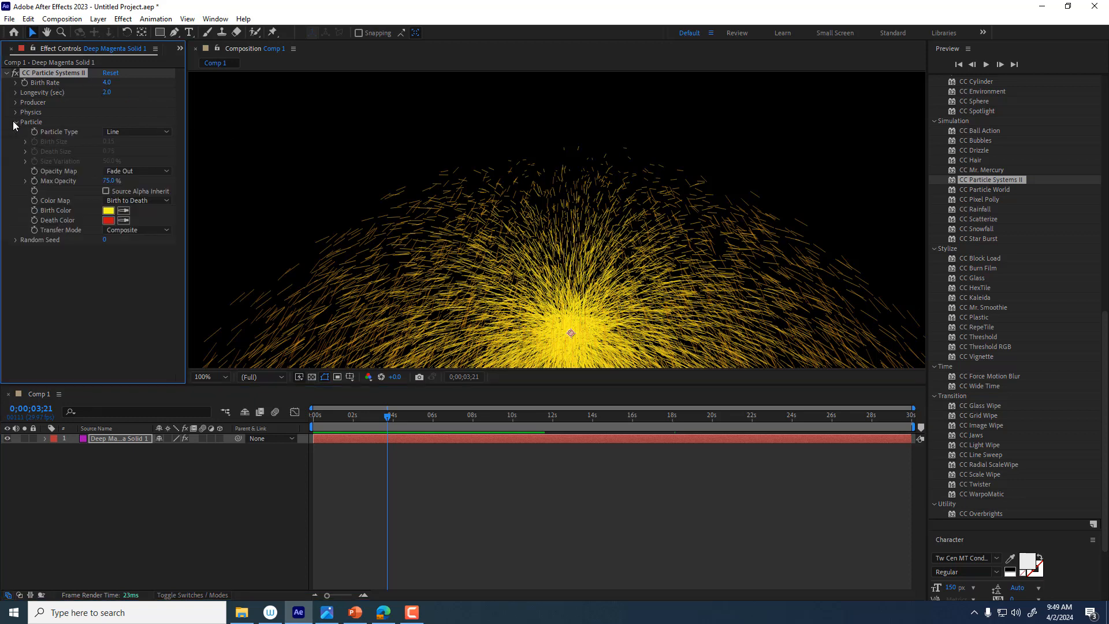
left_click(131, 133)
left_click(130, 175)
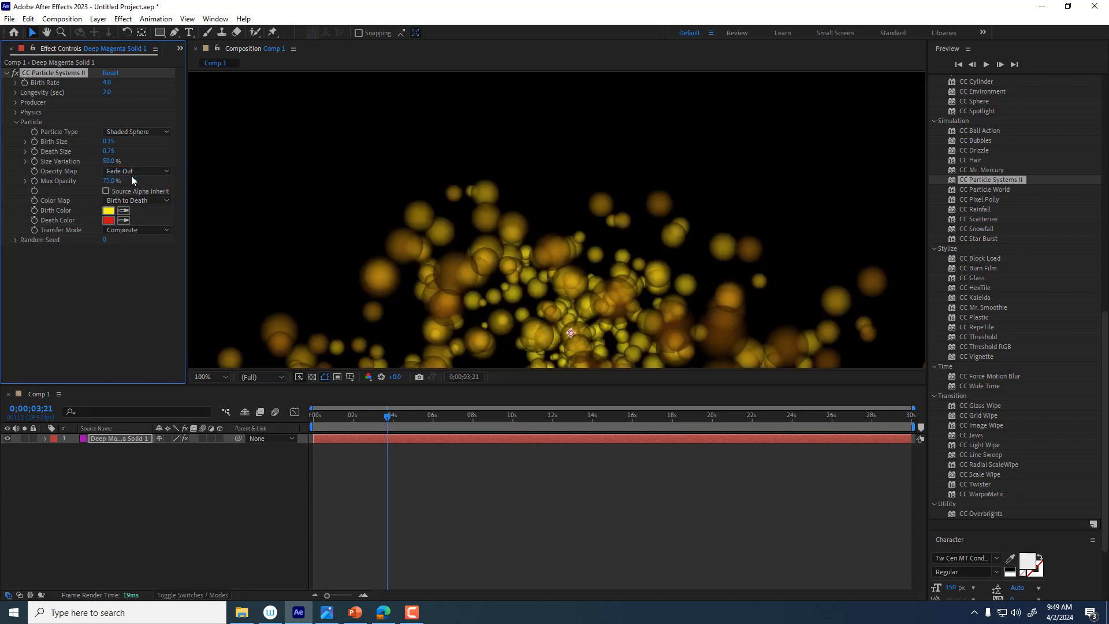
key("space")
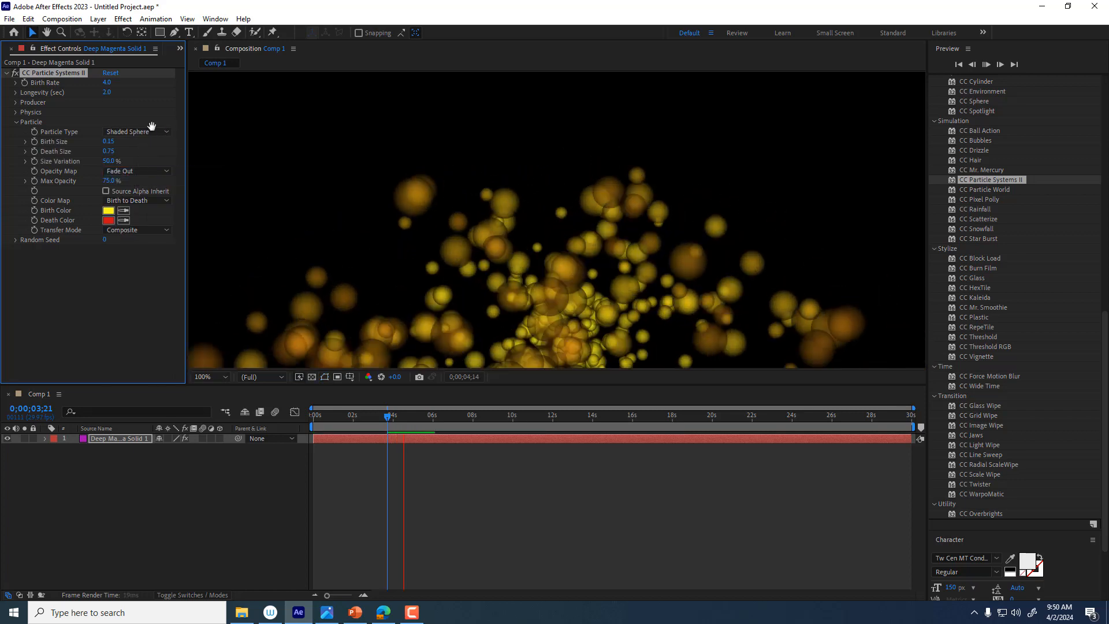
Step: Set the Particle Type to Bubble and the Death Size to 1.04 during a preview
left_click(161, 128)
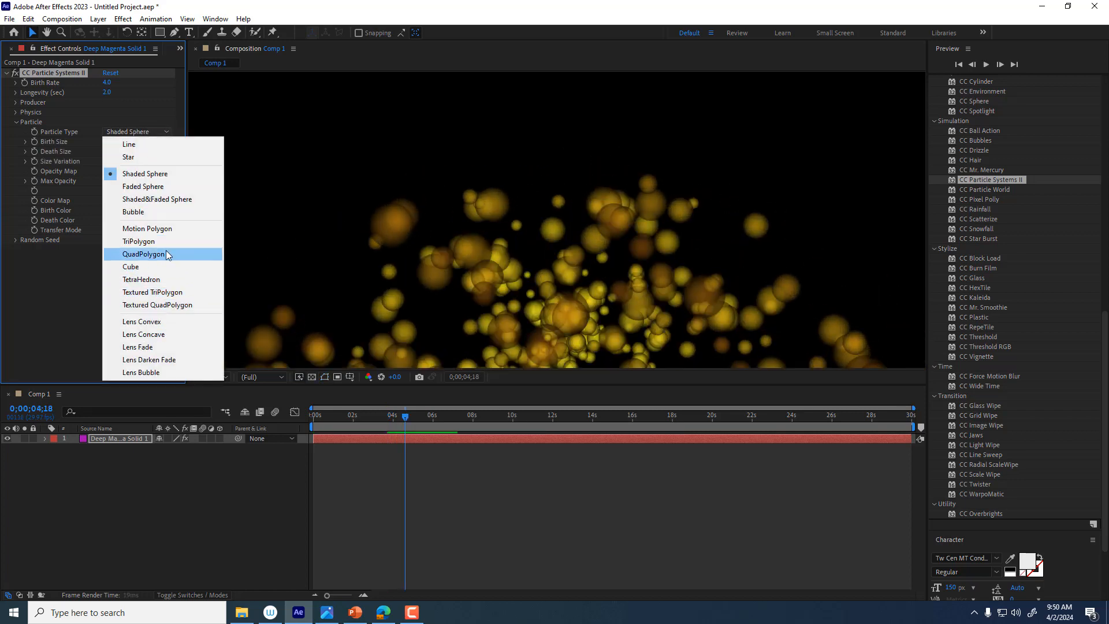
left_click(163, 212)
key("space")
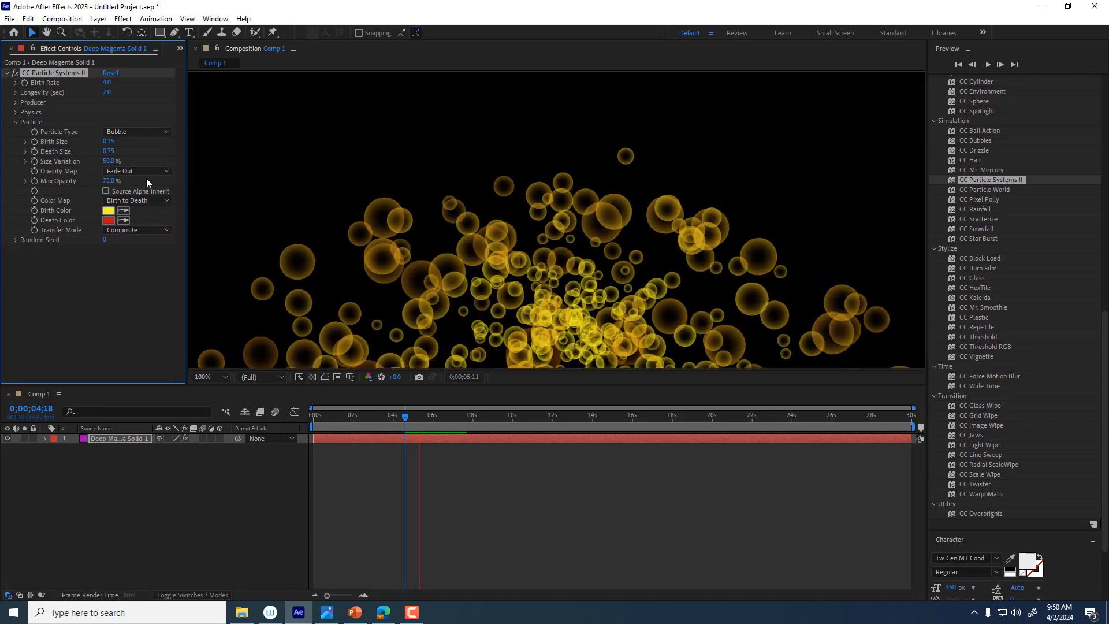
left_click_drag(110, 150, 118, 152)
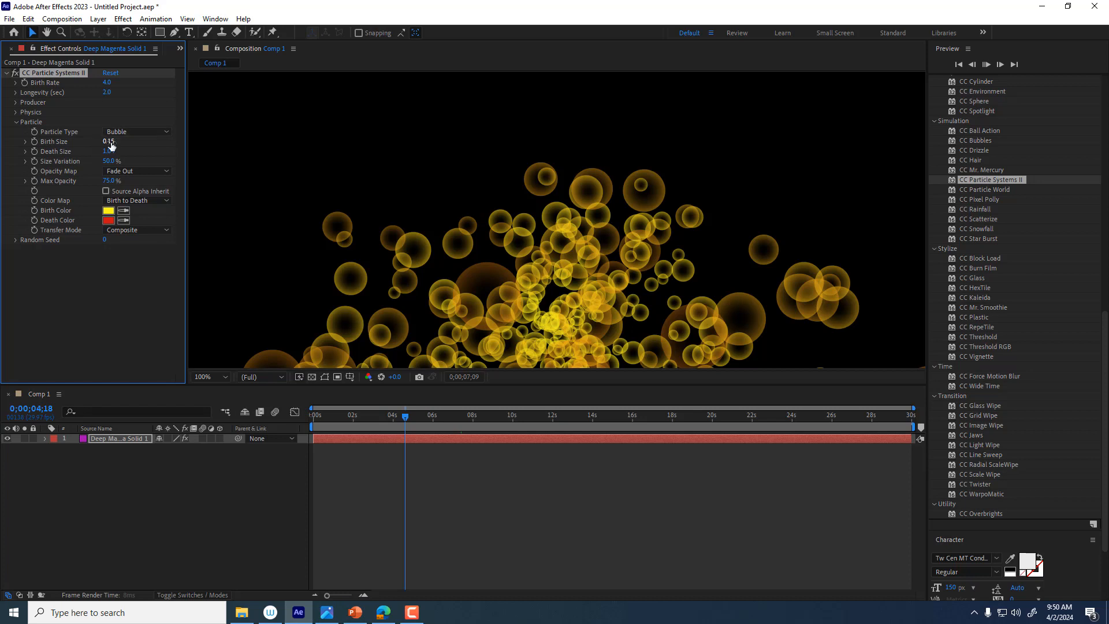
Step: Set the particle Producer's Position to 1281.0, 646.0 and preview from 0;00;02;01
left_click(15, 102)
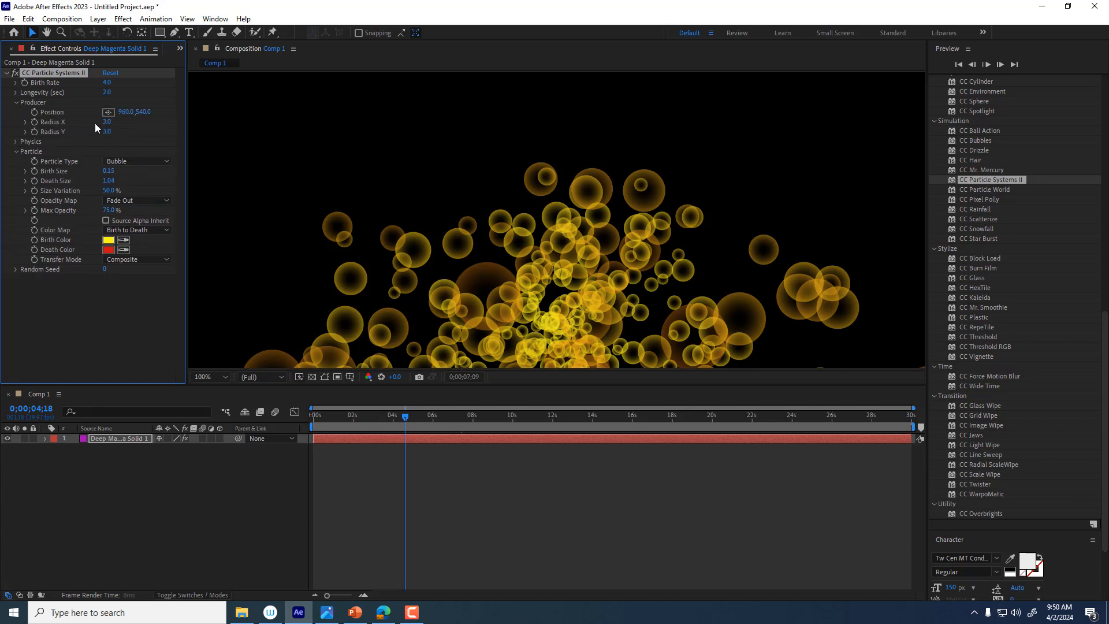
left_click_drag(123, 113, 297, 108)
left_click_drag(146, 112, 207, 109)
left_click_drag(387, 417, 353, 421)
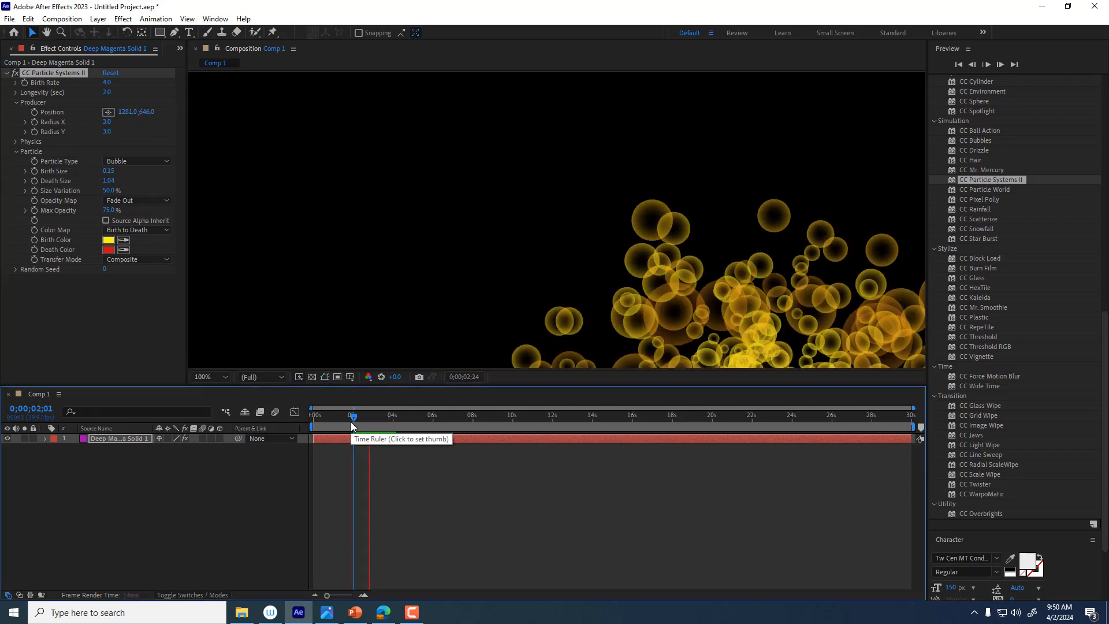
key("space")
Step: Move the particle layer up and to the left so the burst sits near the middle of the view, and preview it
left_click(32, 104)
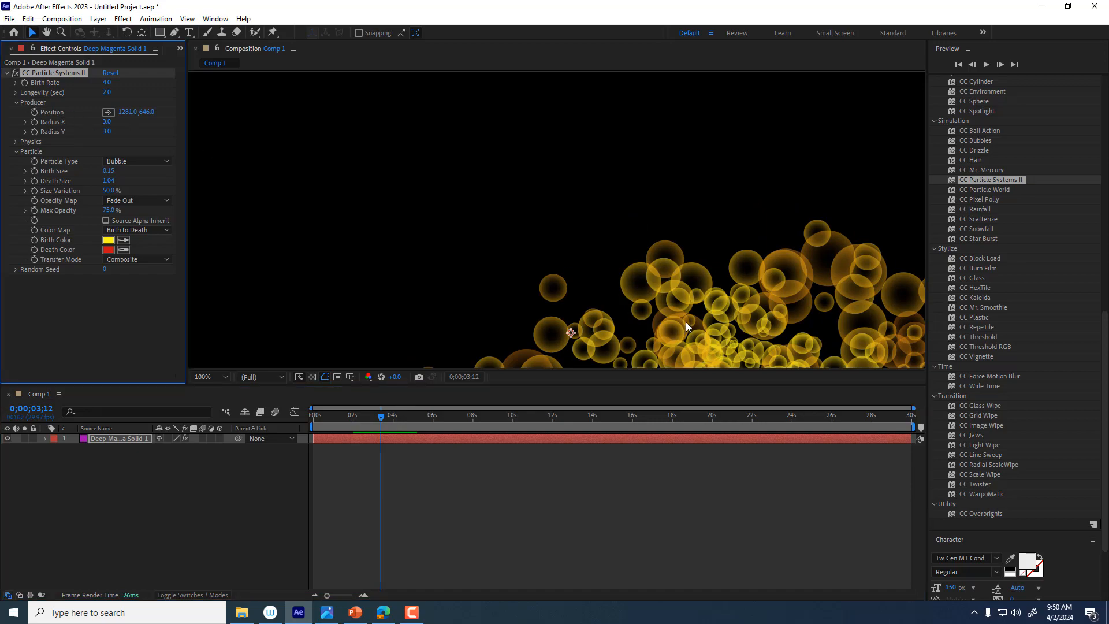
key("space")
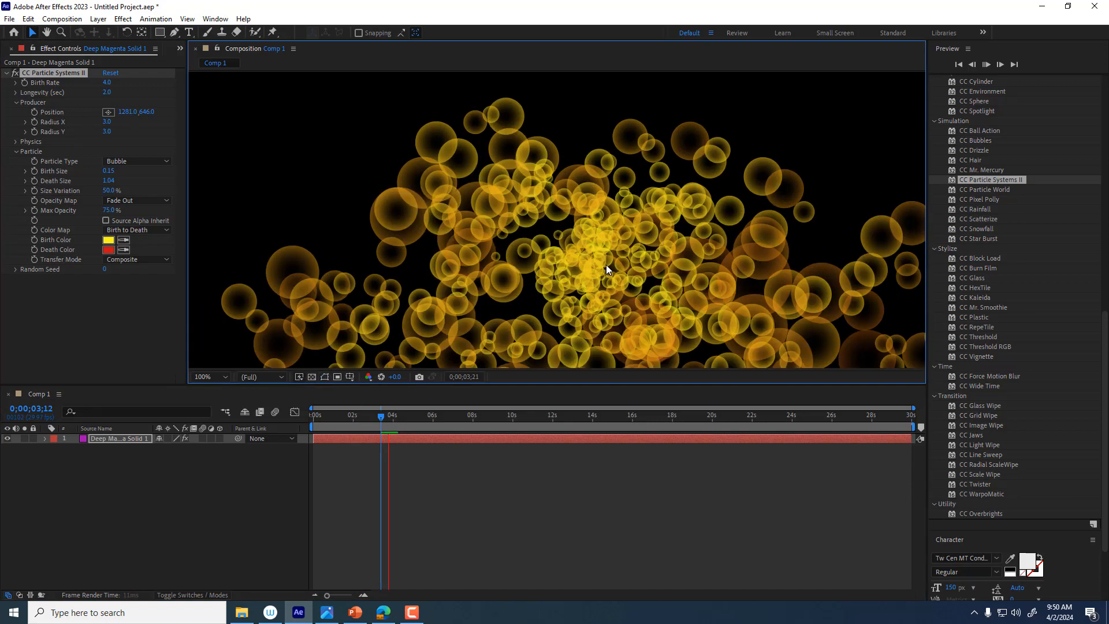
key("space")
Step: Set the particles' Longevity to 3.5 seconds and preview the result
left_click(16, 93)
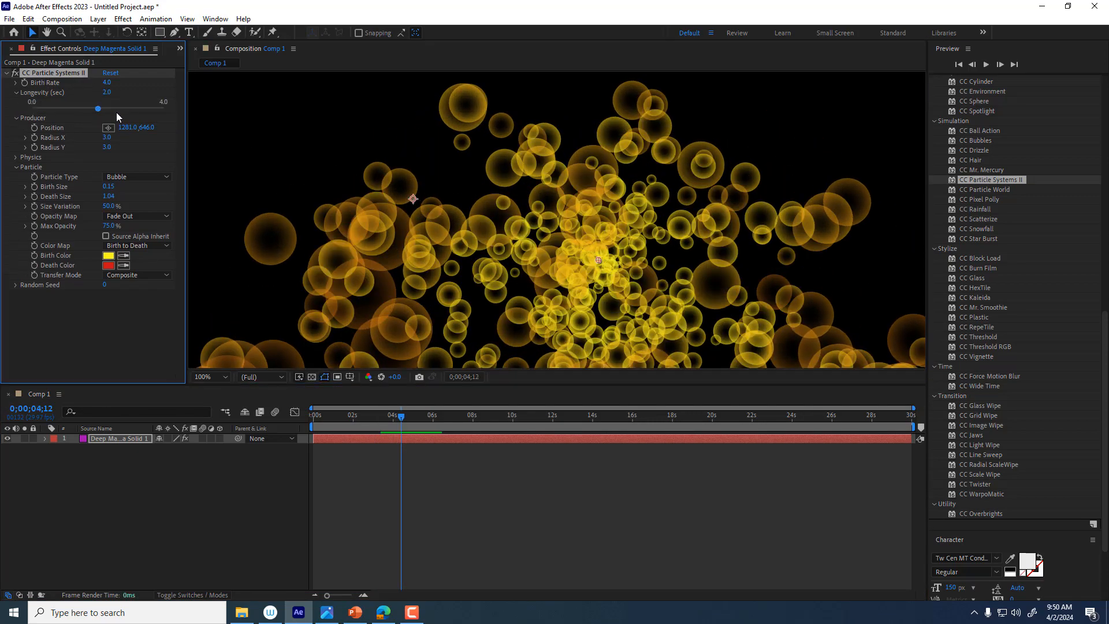
left_click_drag(101, 109, 147, 103)
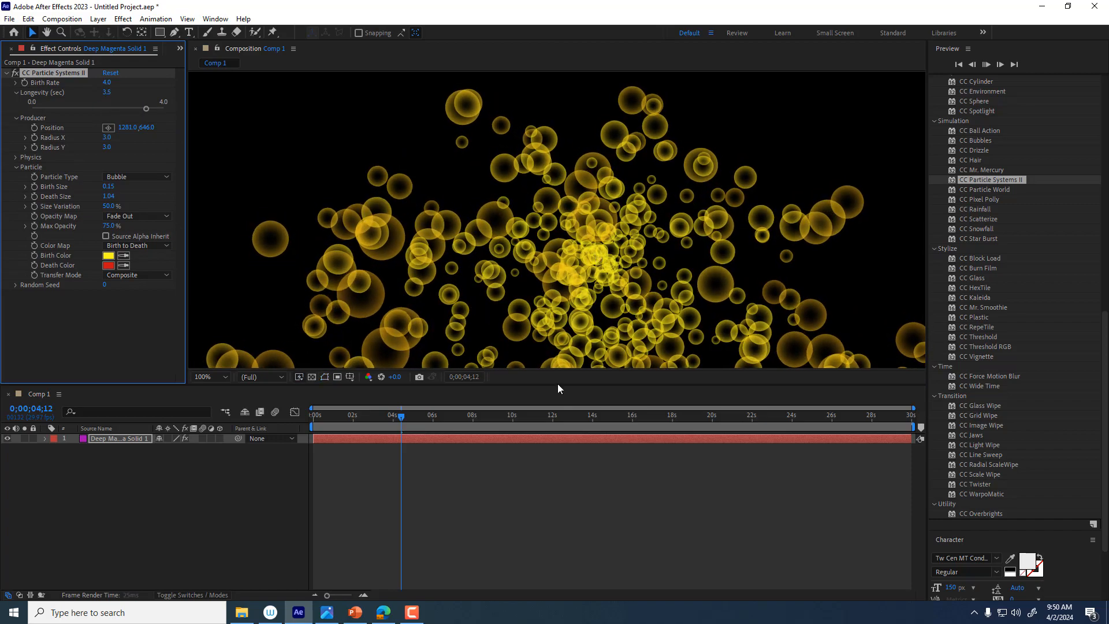
key("space")
key("space")
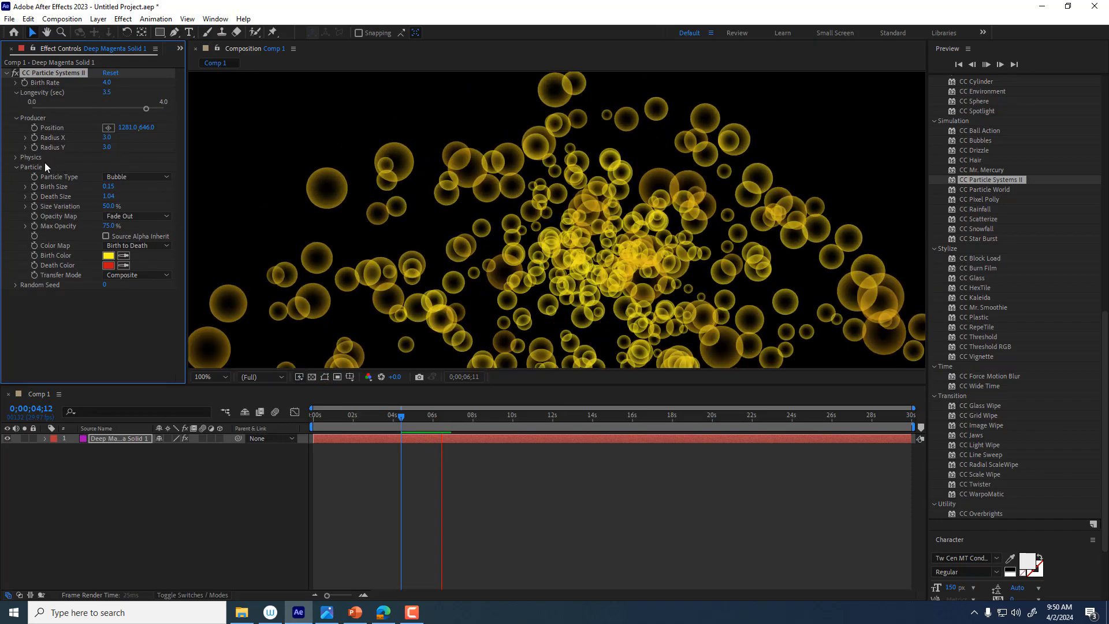
Step: Expand the Physics settings, preview from 0;00;02;01, and check the Birth Color picker without changing the color
left_click(16, 157)
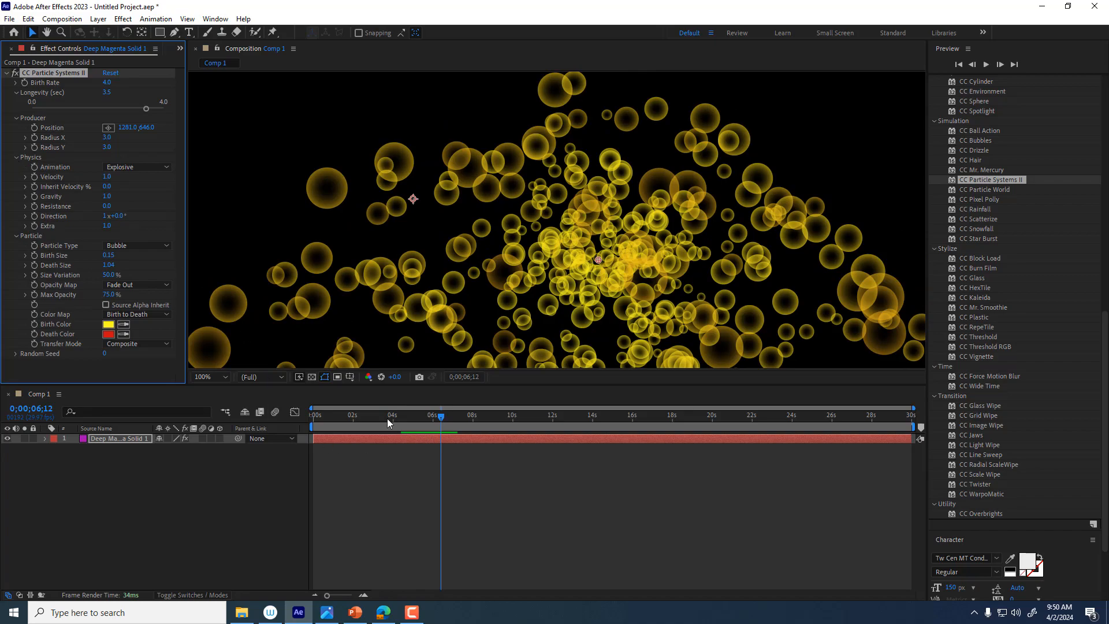
left_click(353, 420)
key("space")
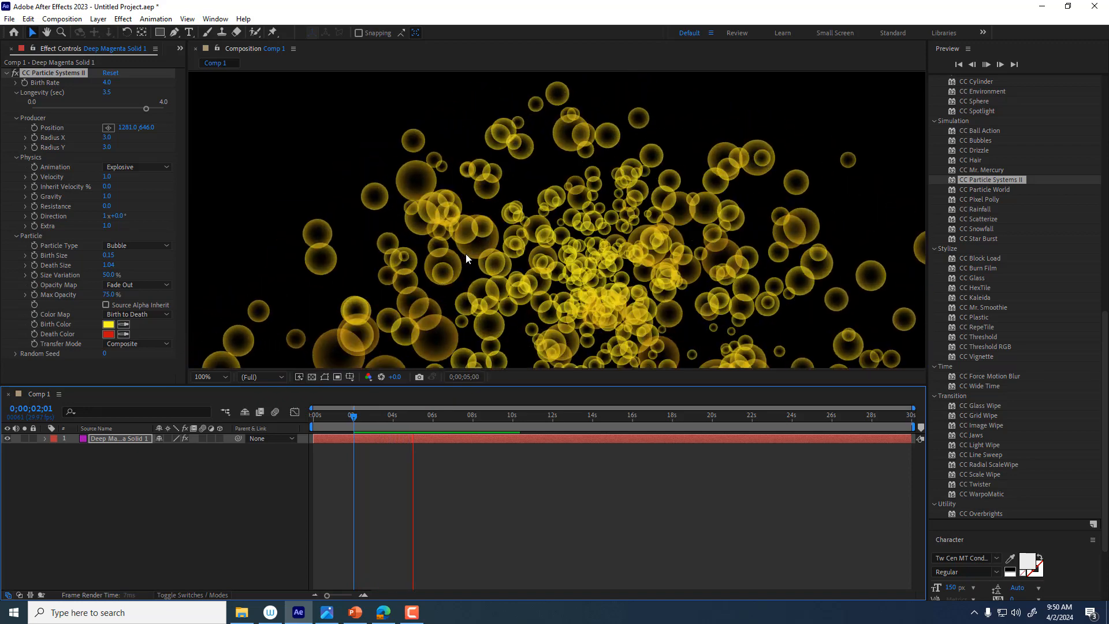
key("space")
left_click(108, 324)
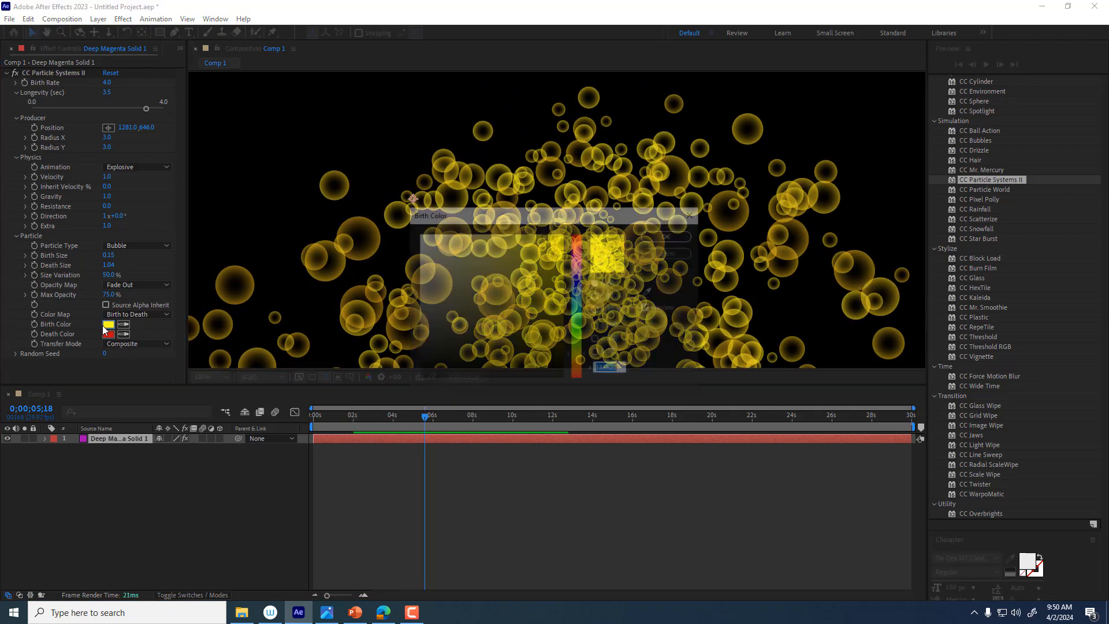
left_click(669, 256)
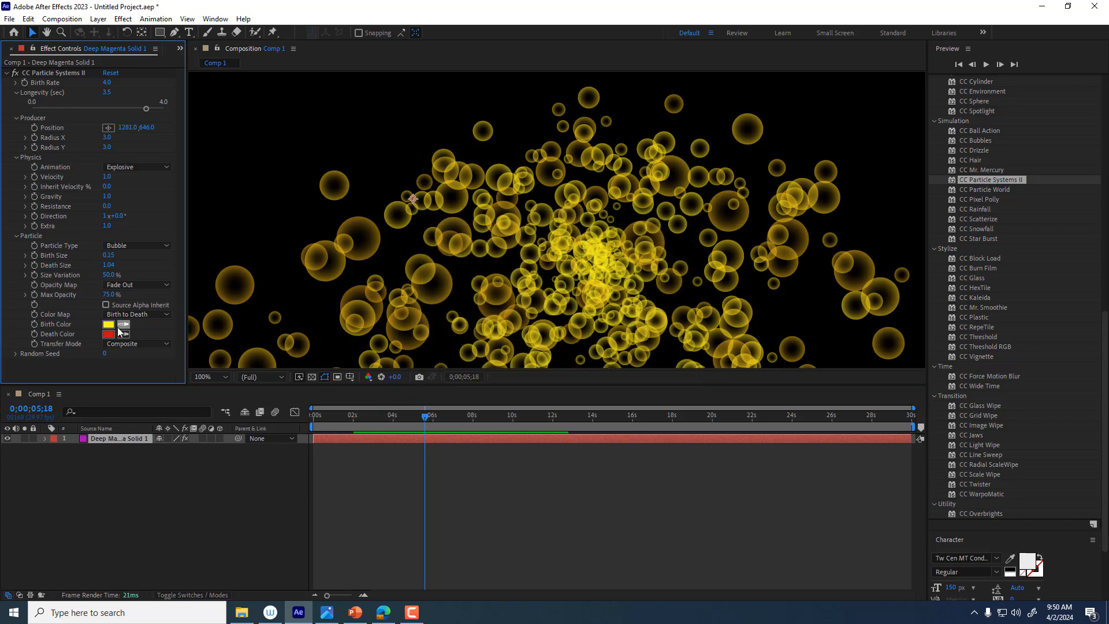
Step: Browse the effects list for another effect category
scroll(987, 112, "up", 10)
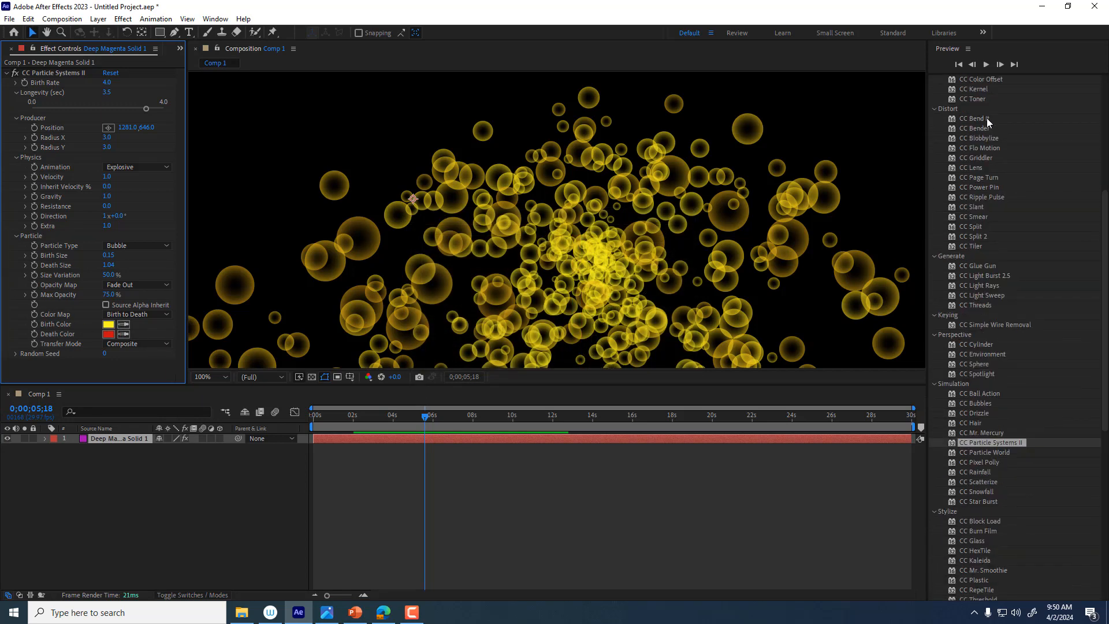